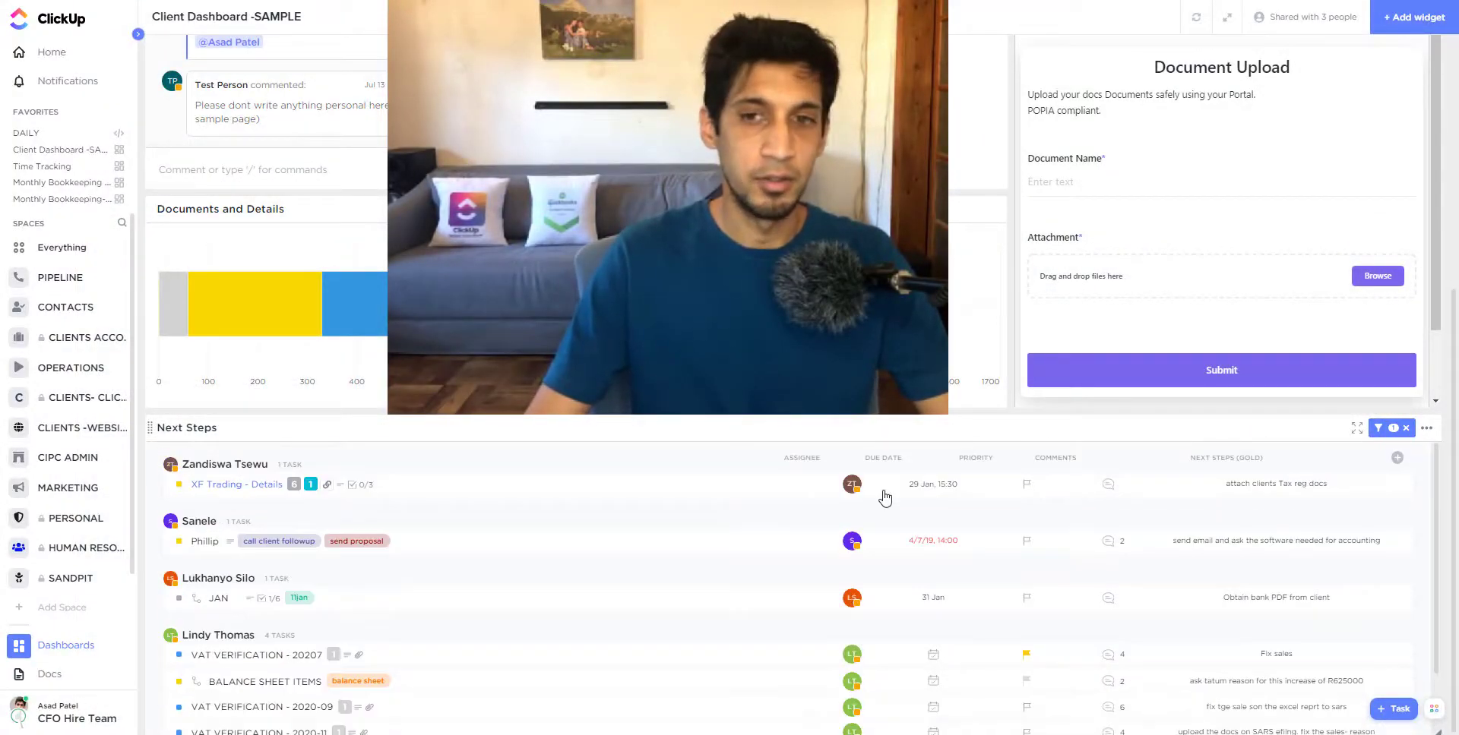
scroll(334, 535, "down", 2)
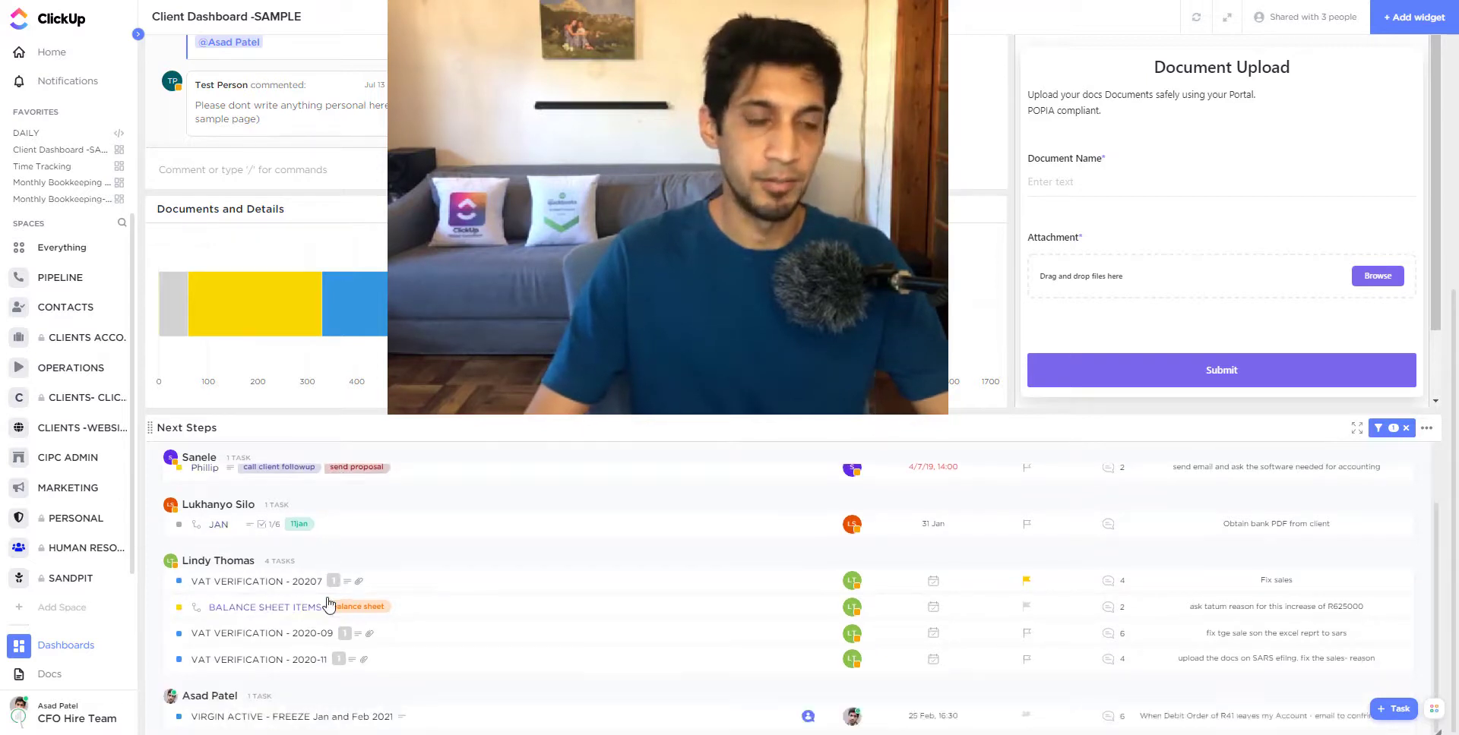
scroll(326, 602, "up", 2)
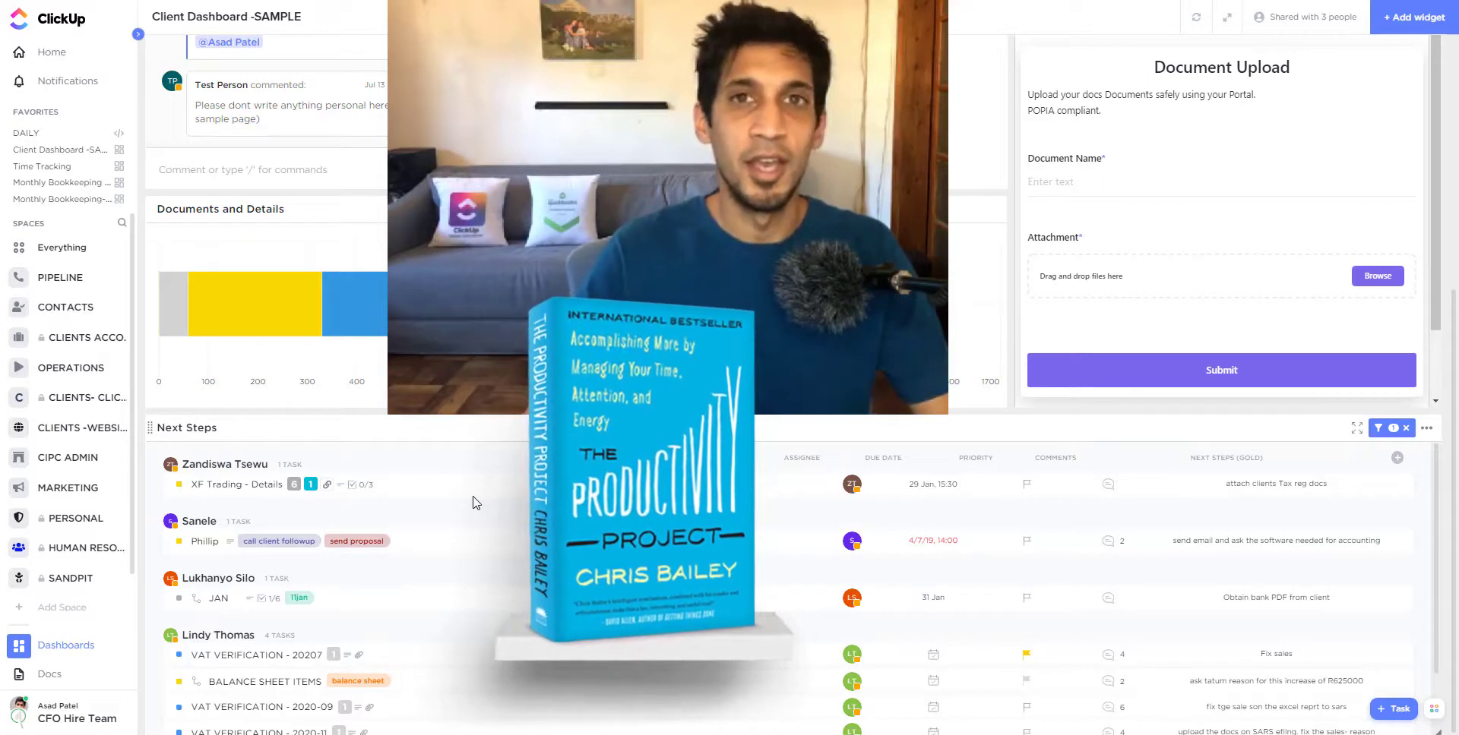
scroll(472, 503, "up", 1)
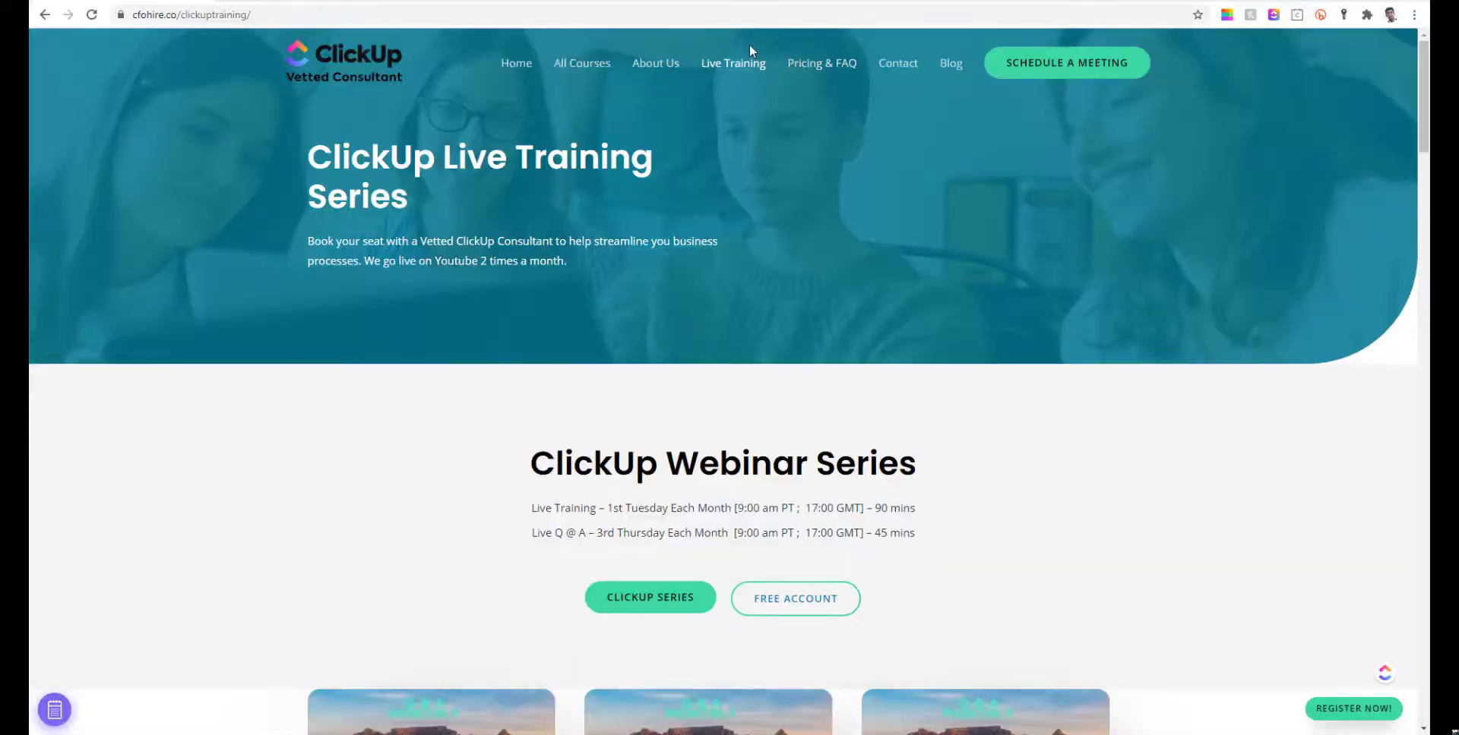
Step: Look through the ClickUp live training series page, from the webinar sessions down to the specific use cases
scroll(707, 205, "down", 3)
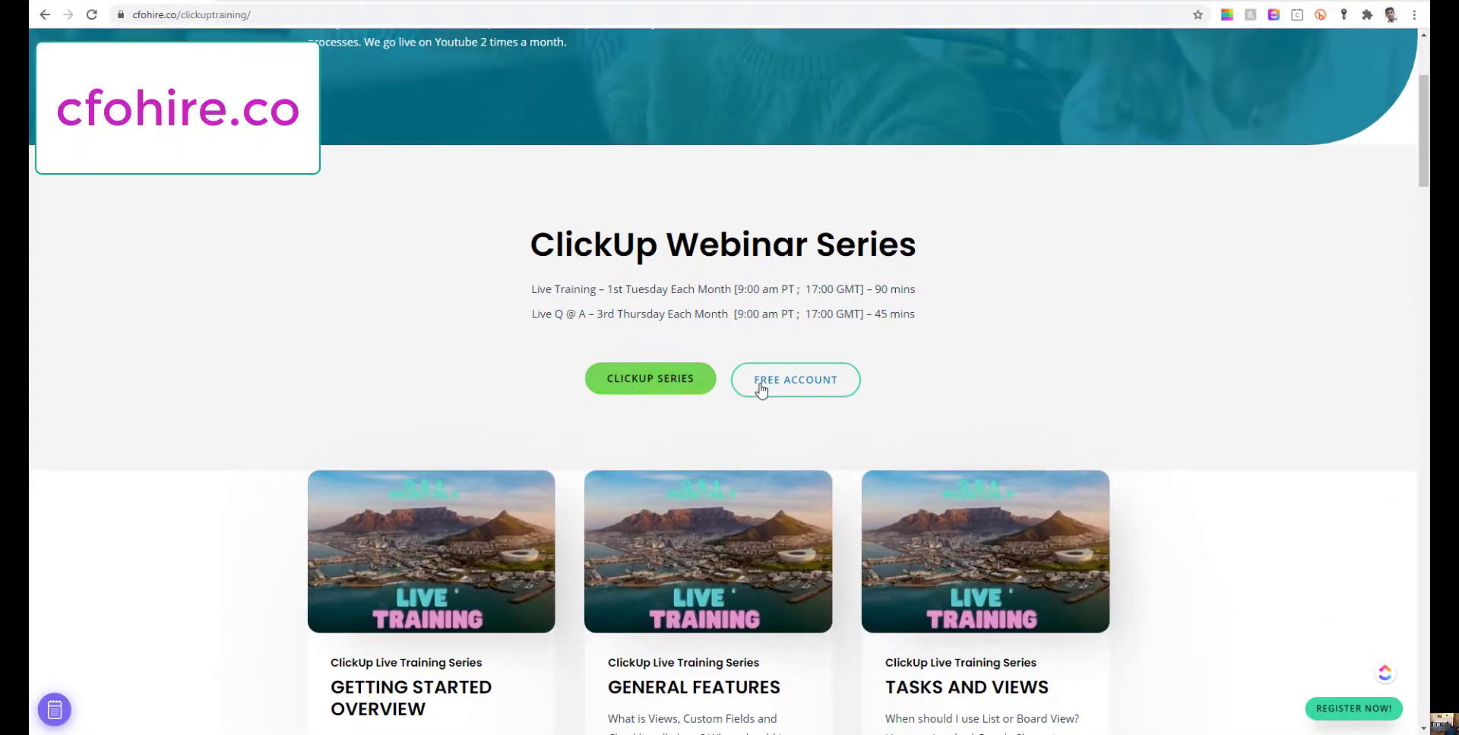
scroll(768, 417, "down", 4)
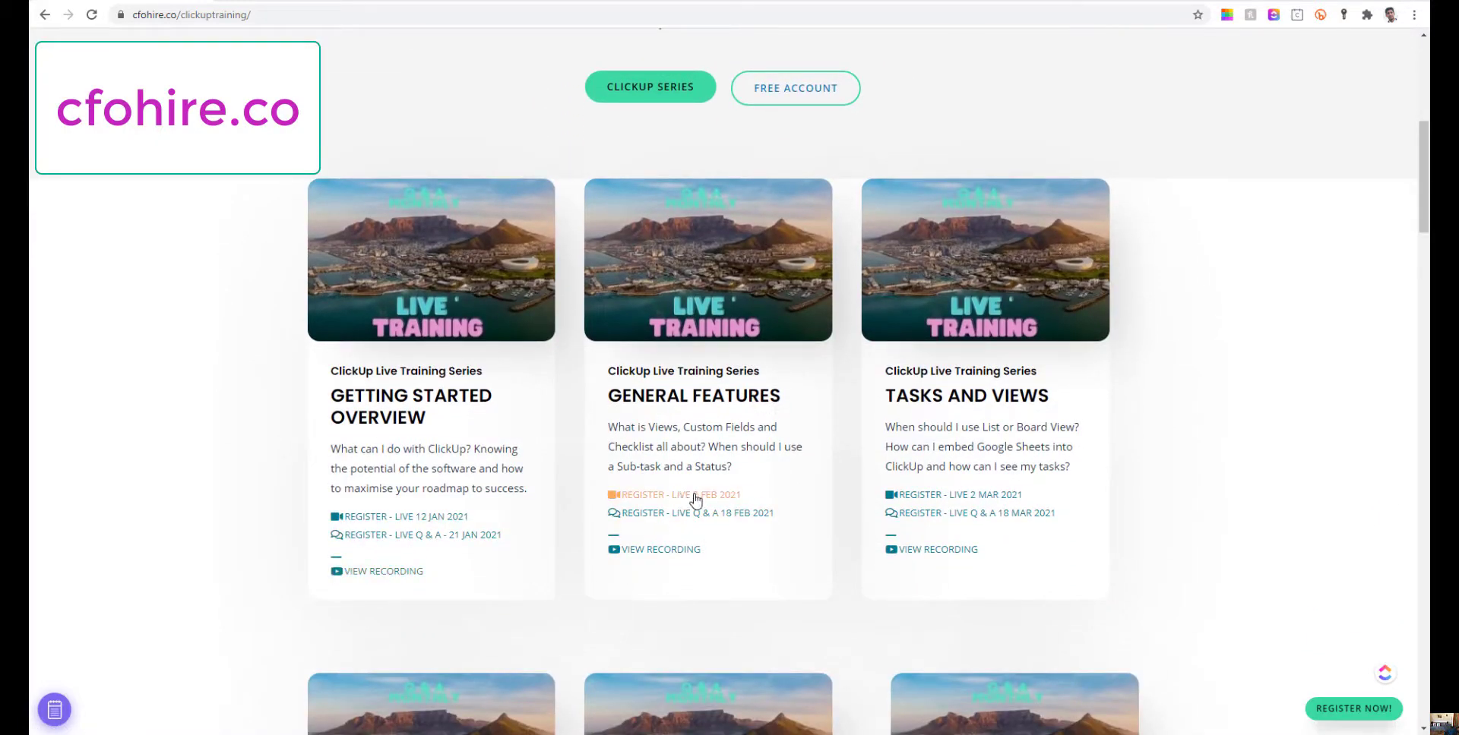
scroll(933, 555, "down", 9)
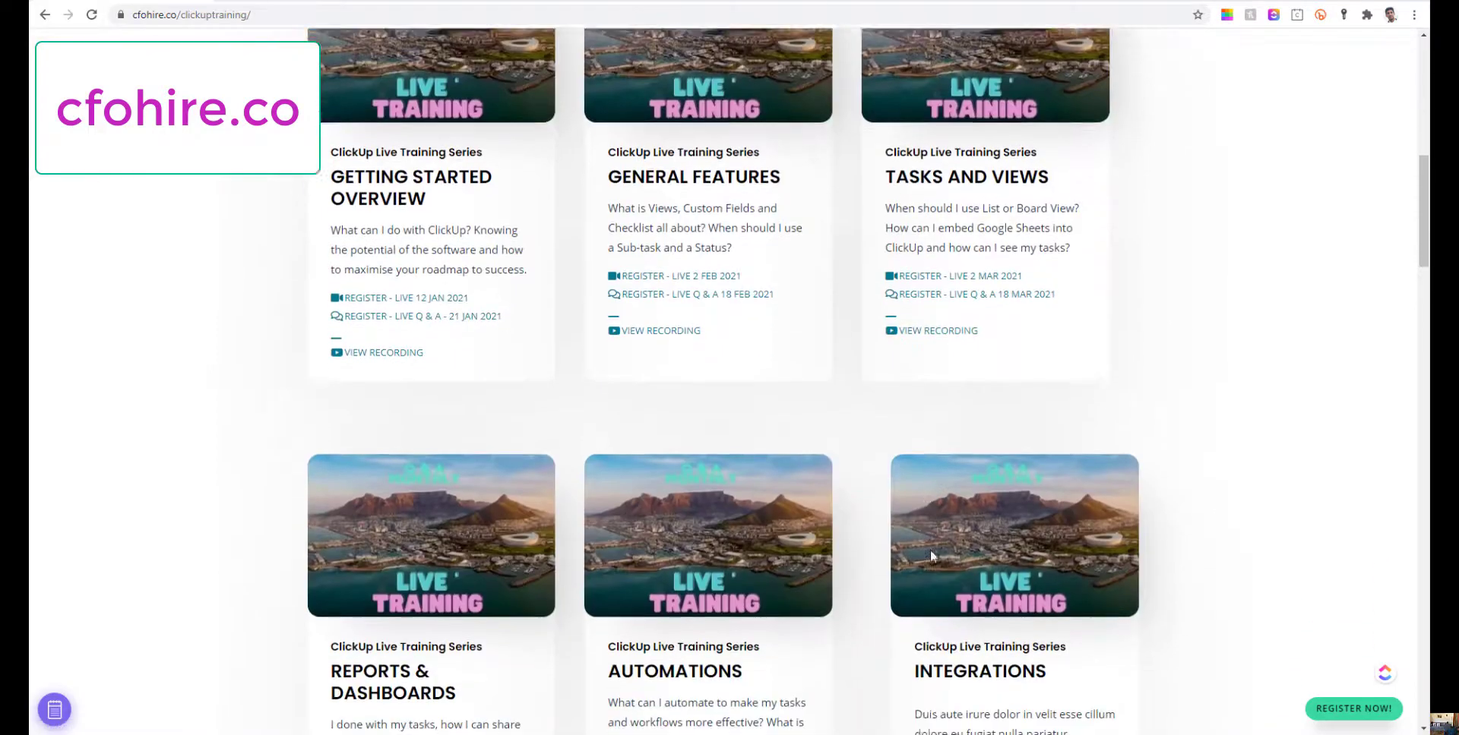
scroll(813, 529, "down", 8)
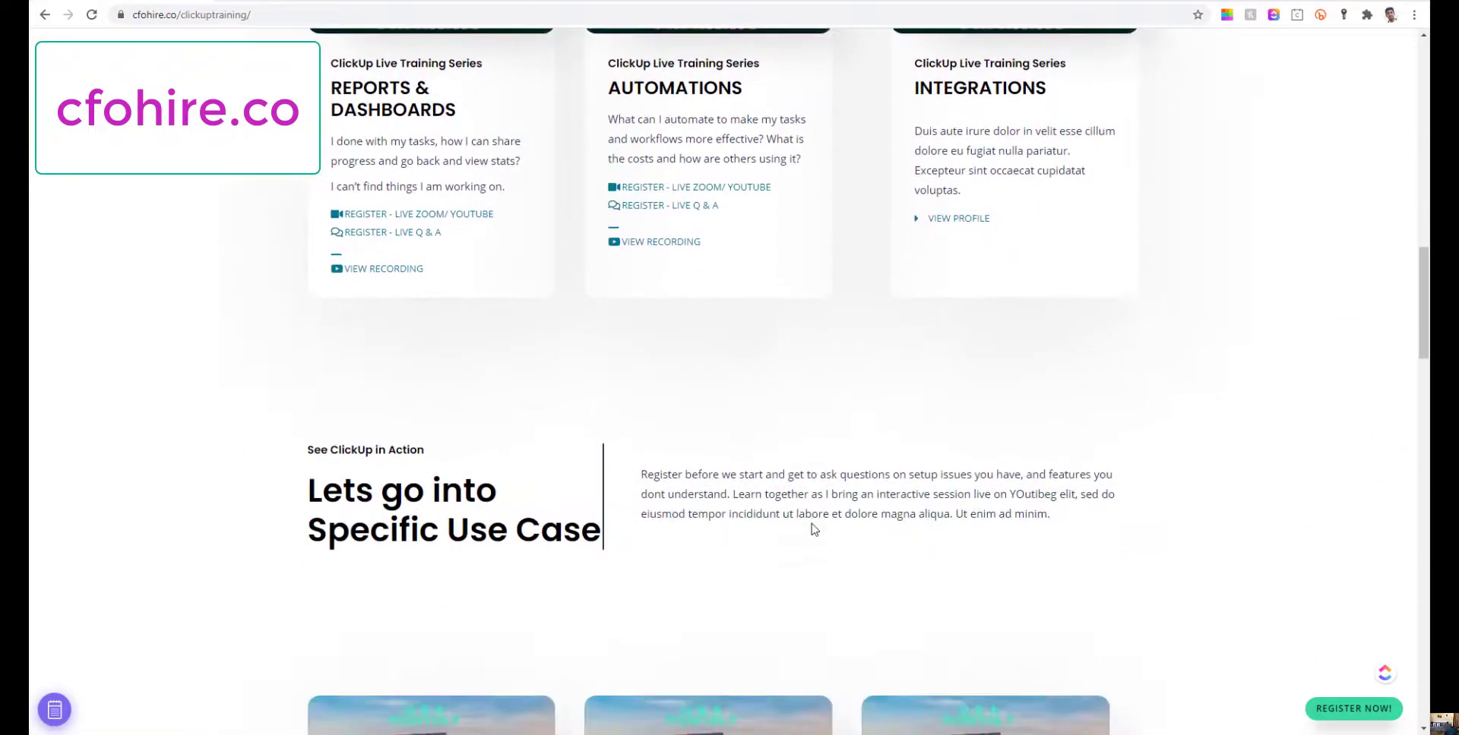
scroll(814, 529, "down", 12)
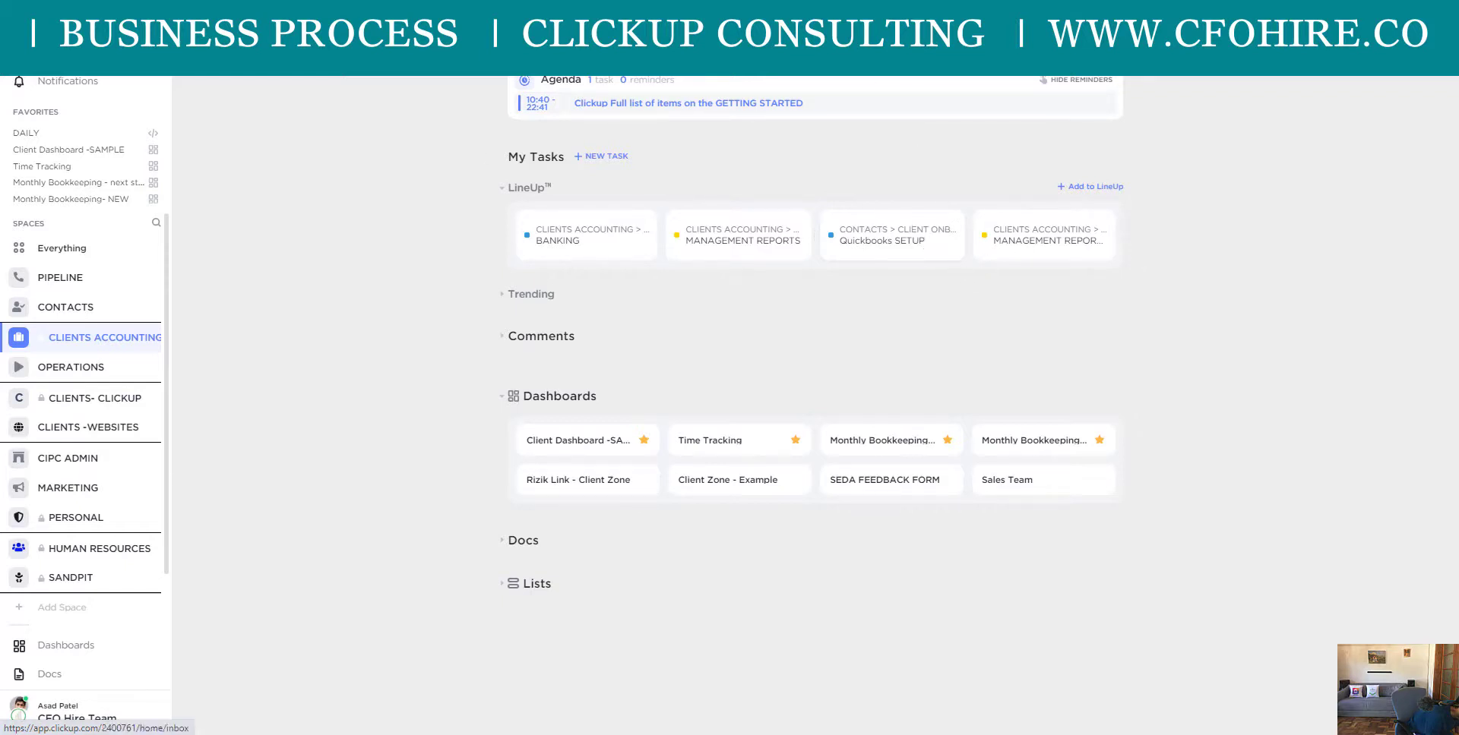
left_click(871, 120)
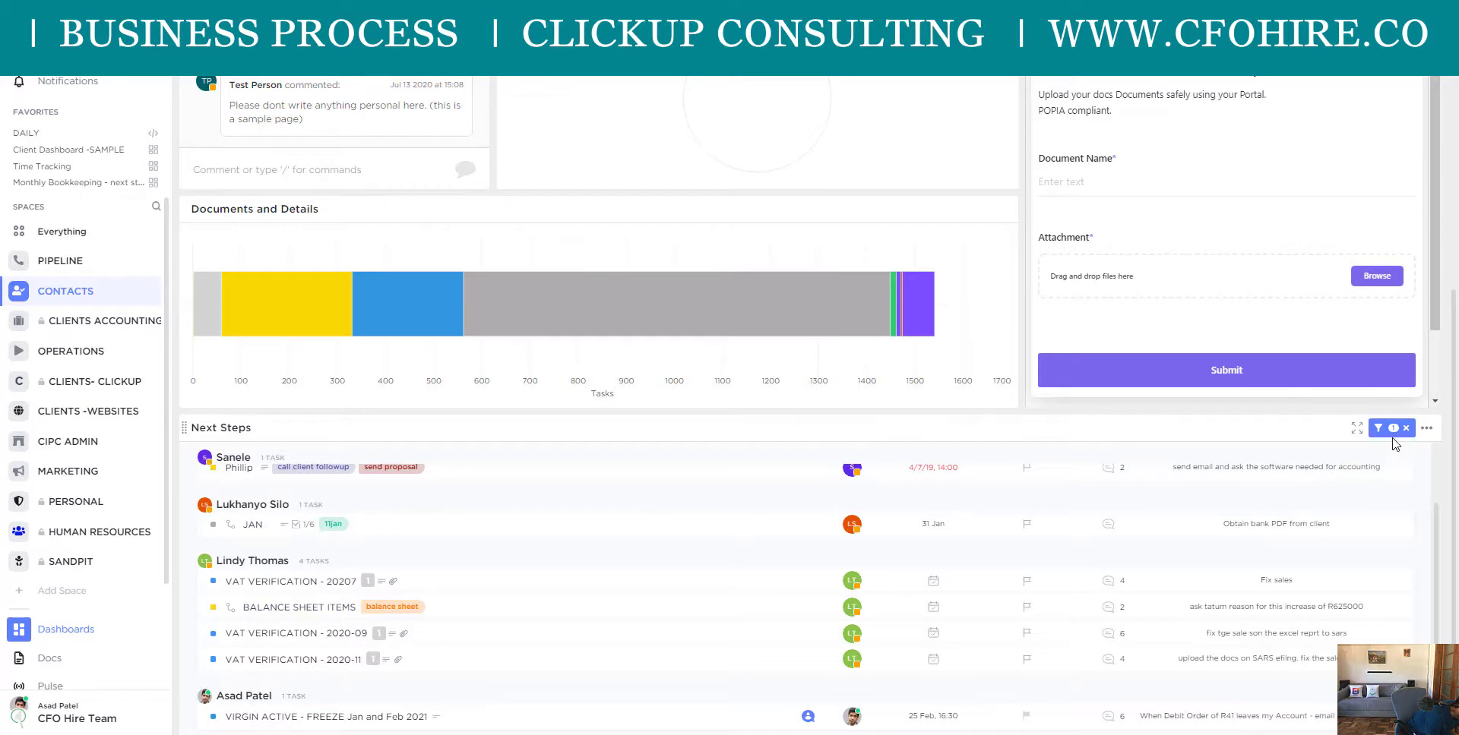
Step: Open the settings of the Next Steps task list widget and examine its Group by options
left_click(1427, 432)
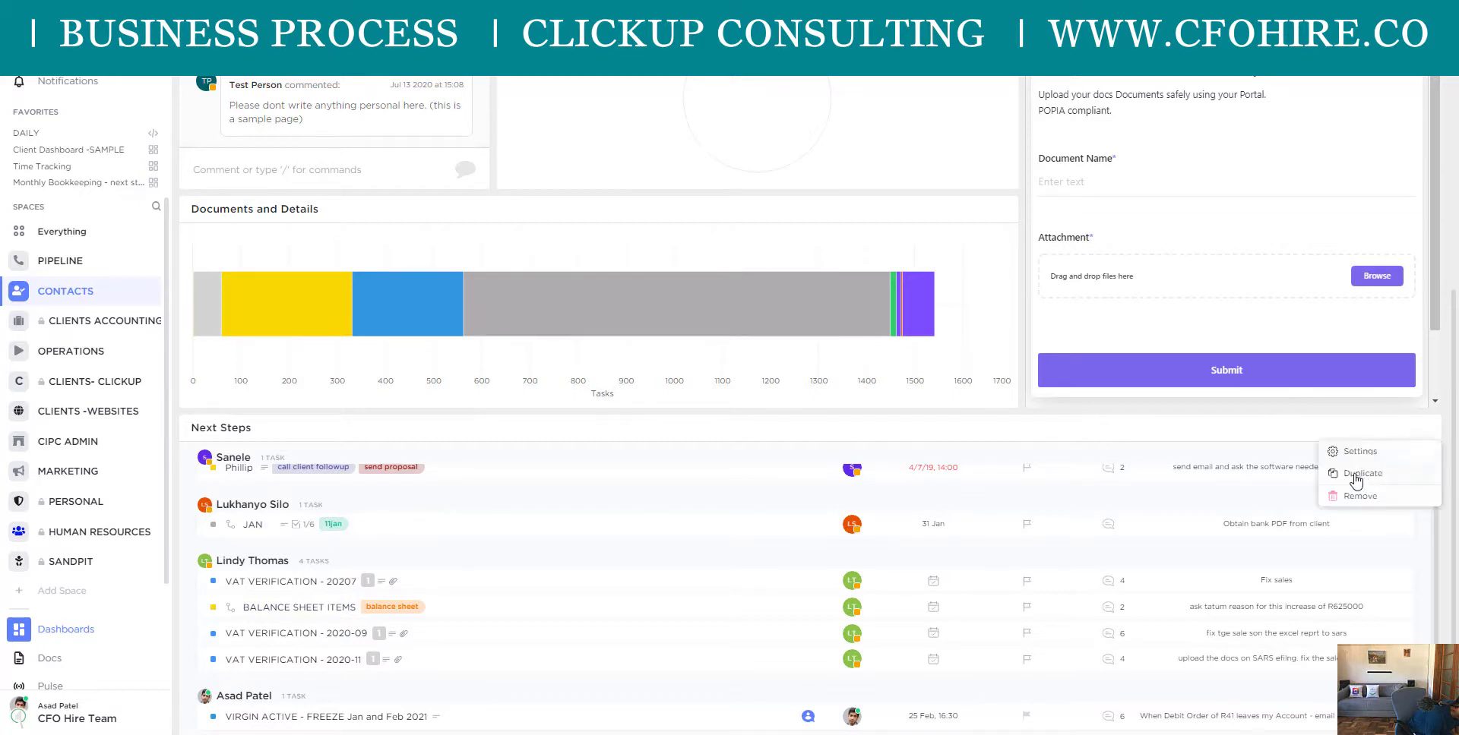
left_click(1356, 452)
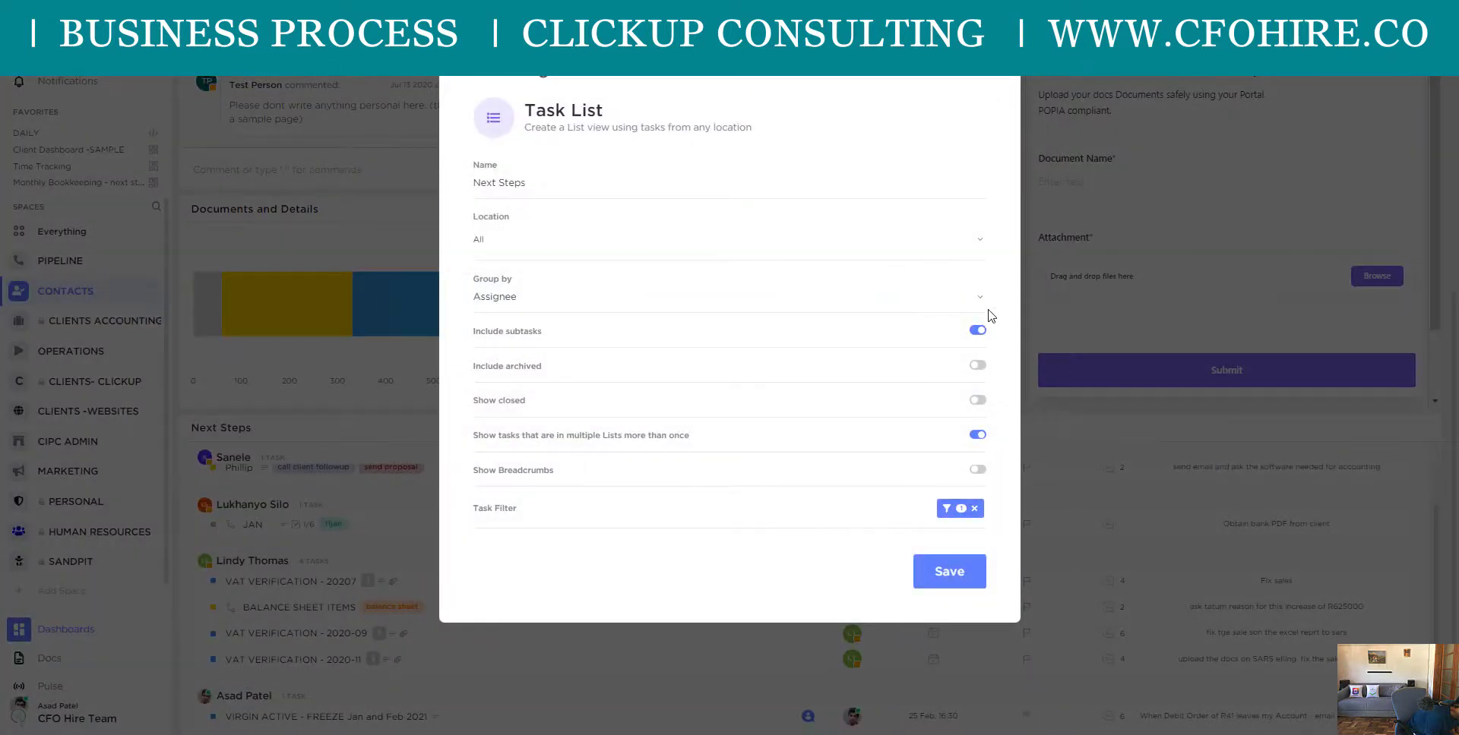
left_click(980, 302)
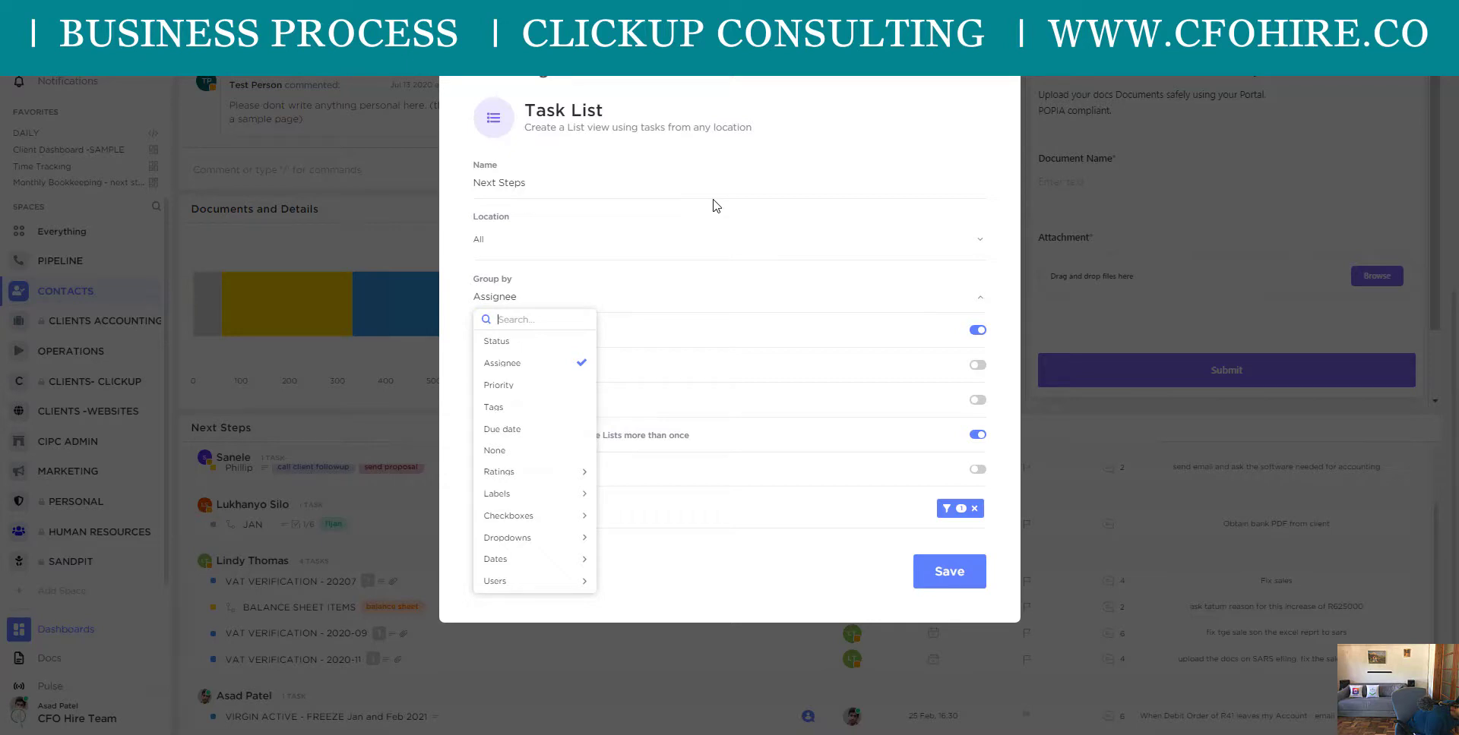
left_click(725, 194)
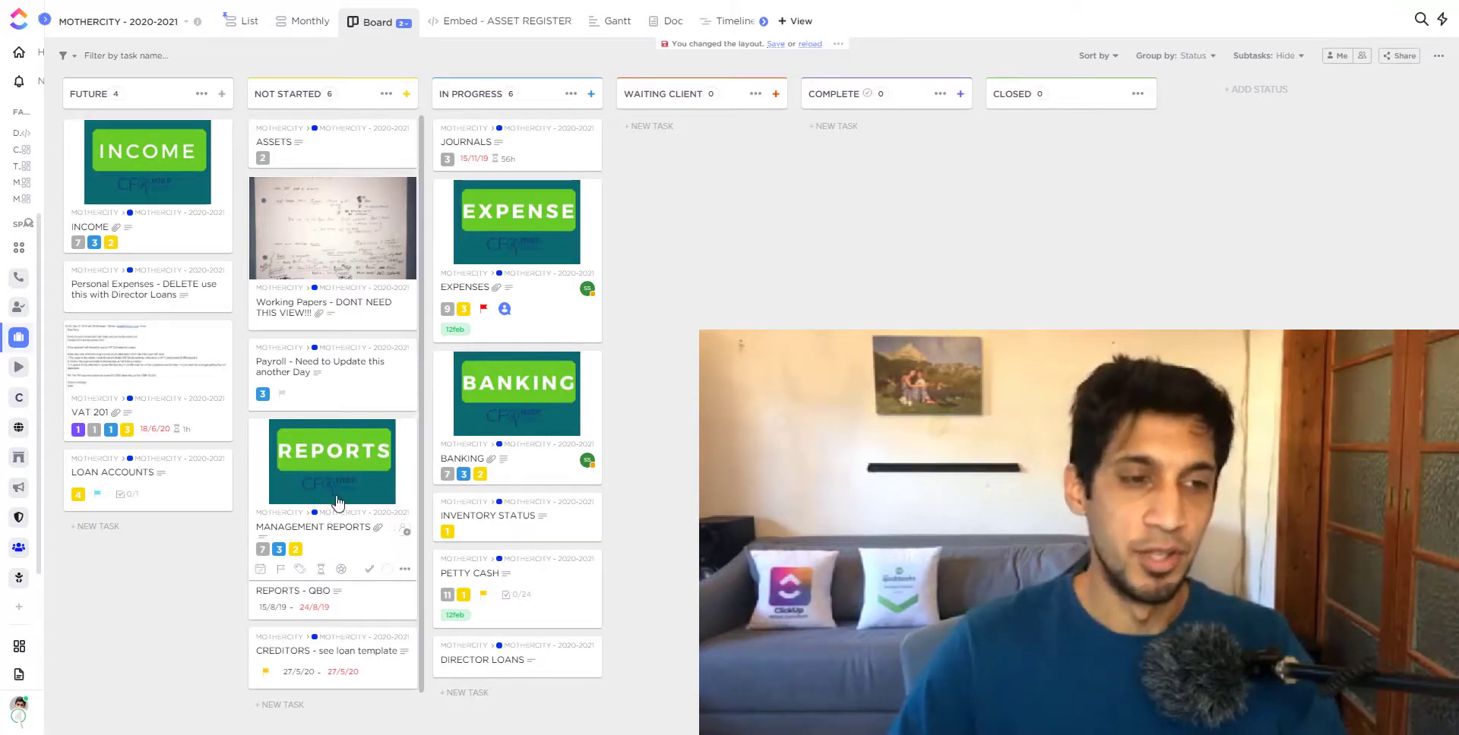
Step: Open the MANAGEMENT REPORTS task on the board and go into its JAN subtask
left_click(330, 458)
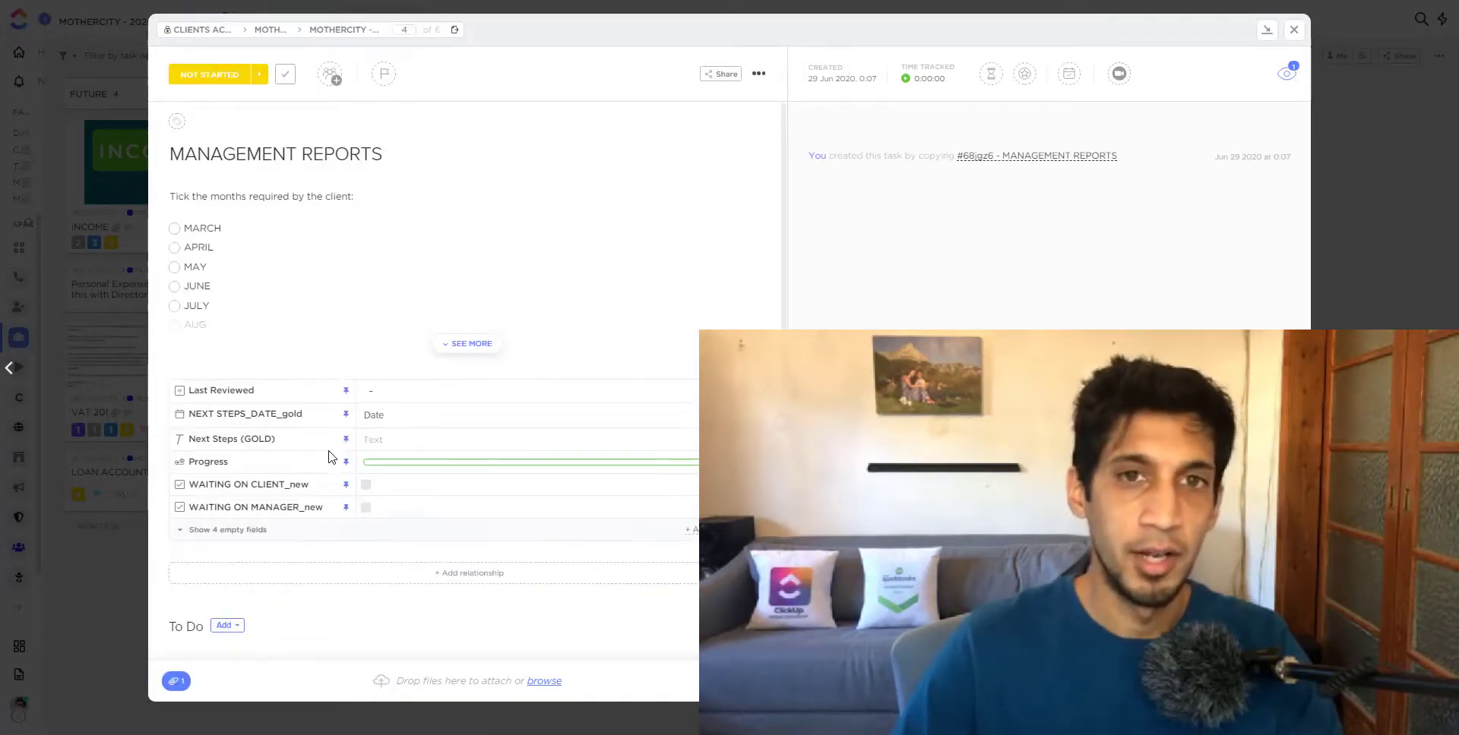
scroll(394, 372, "down", 5)
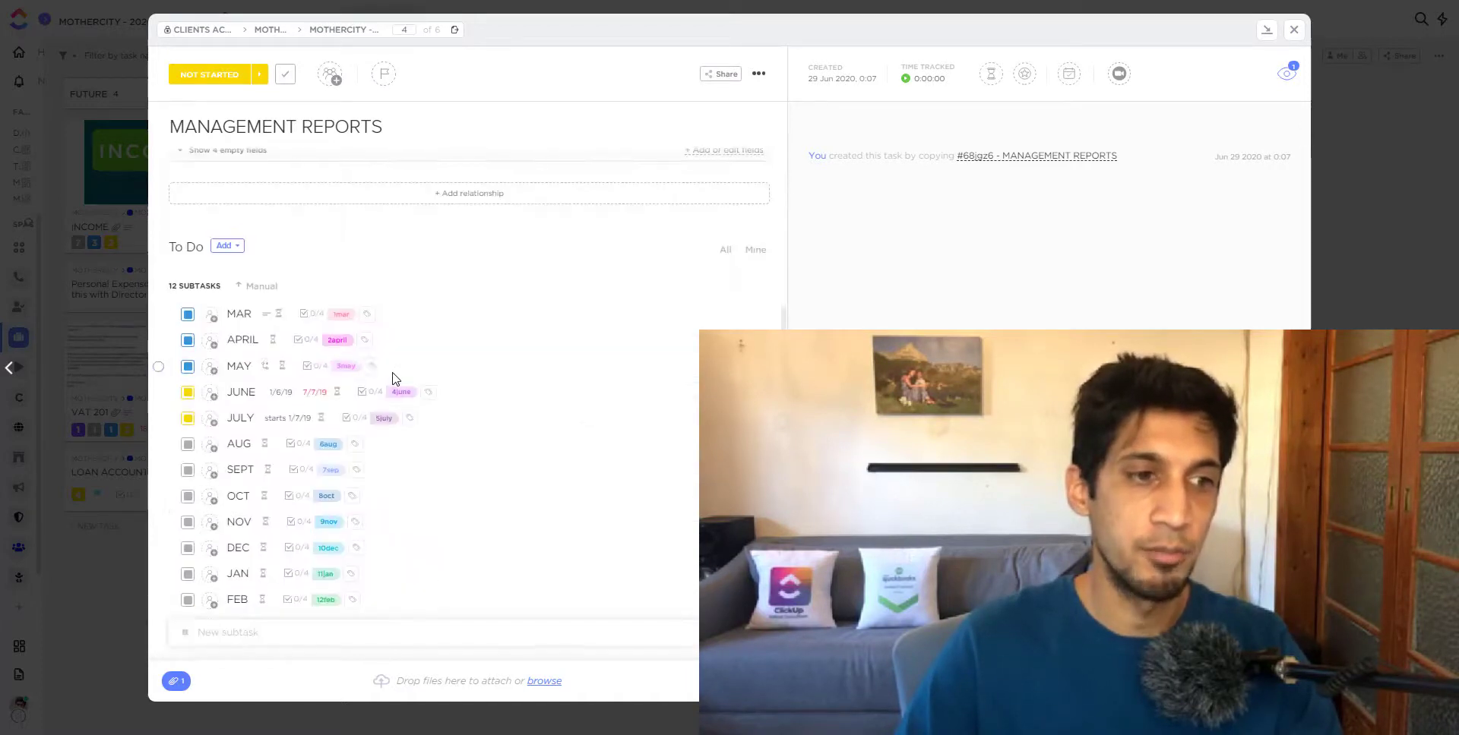
scroll(329, 465, "down", 1)
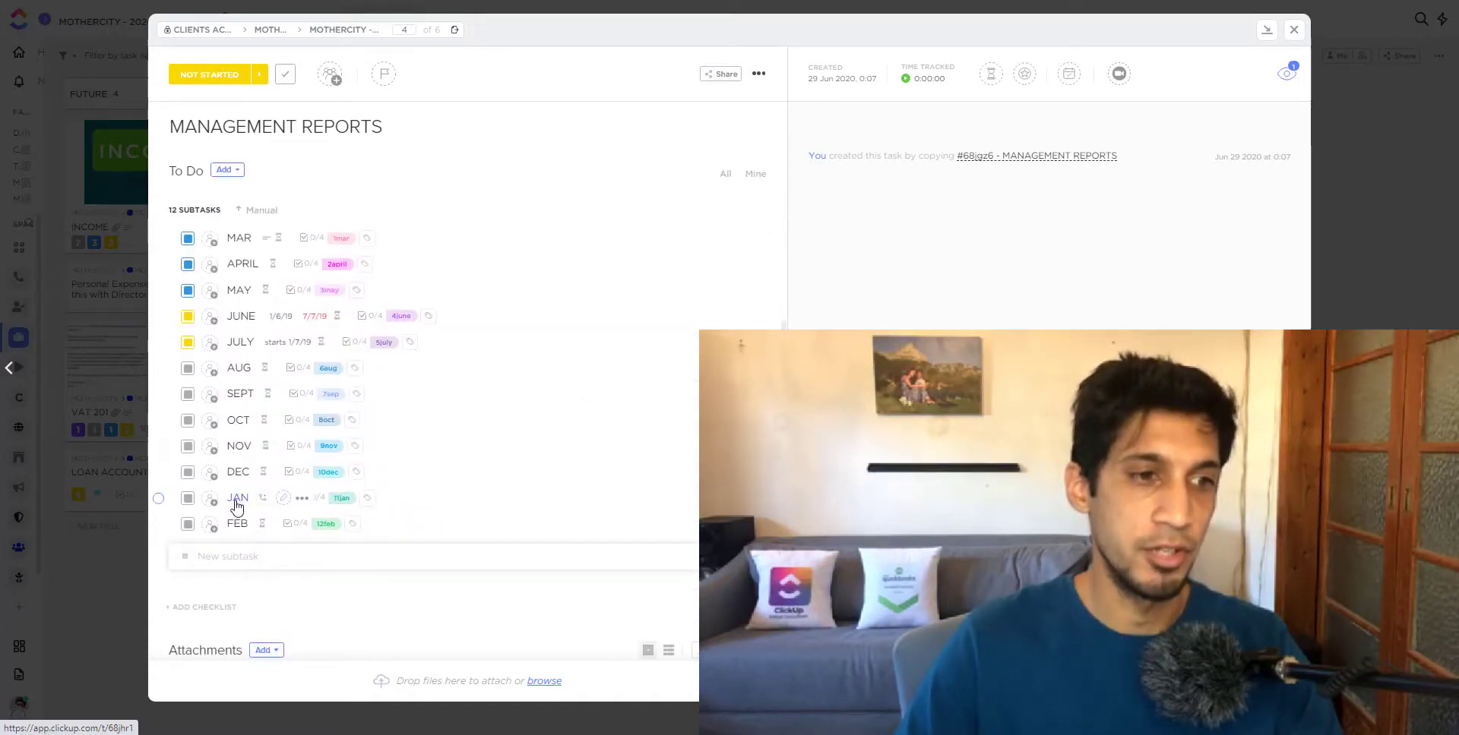
left_click(237, 501)
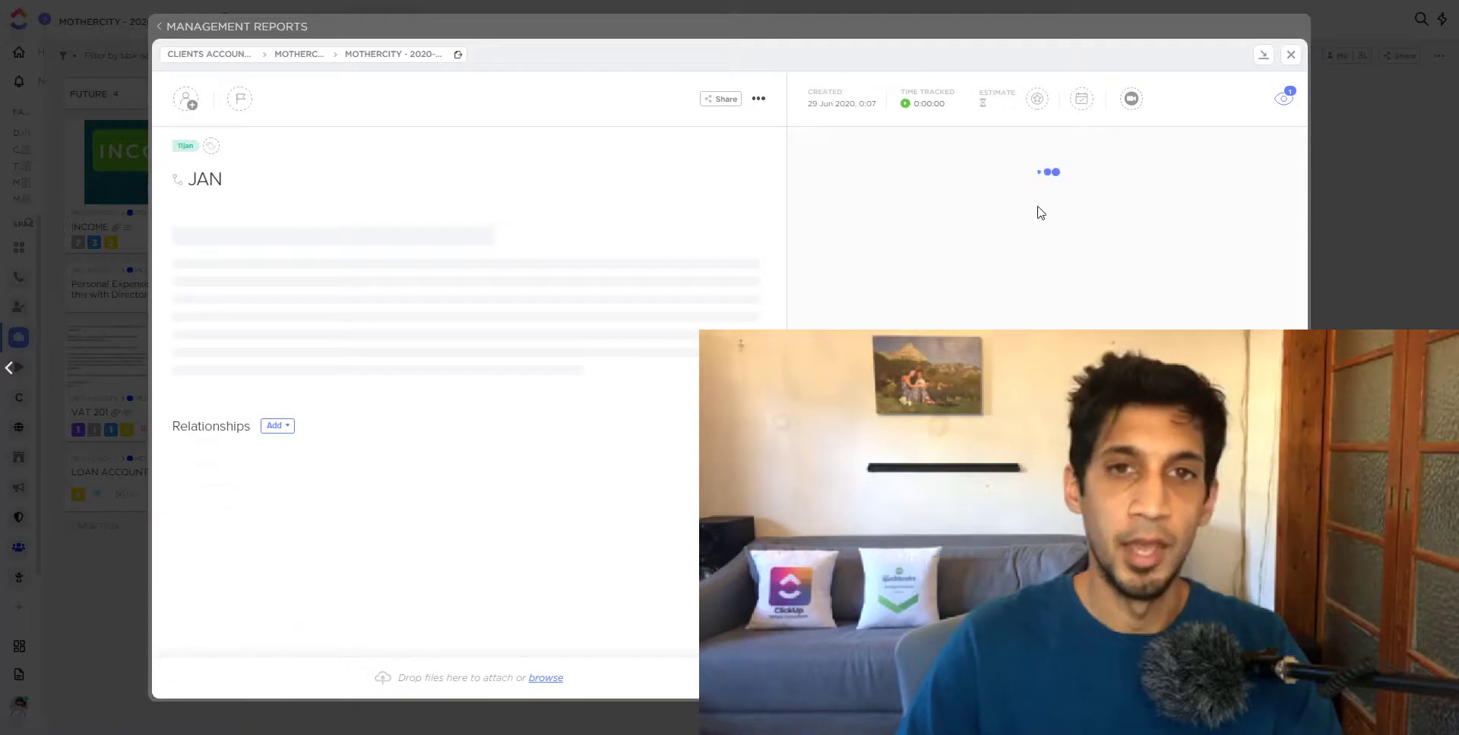
Step: Set the JAN subtask's due date to 31/1/2021 at 17:00
left_click(1081, 100)
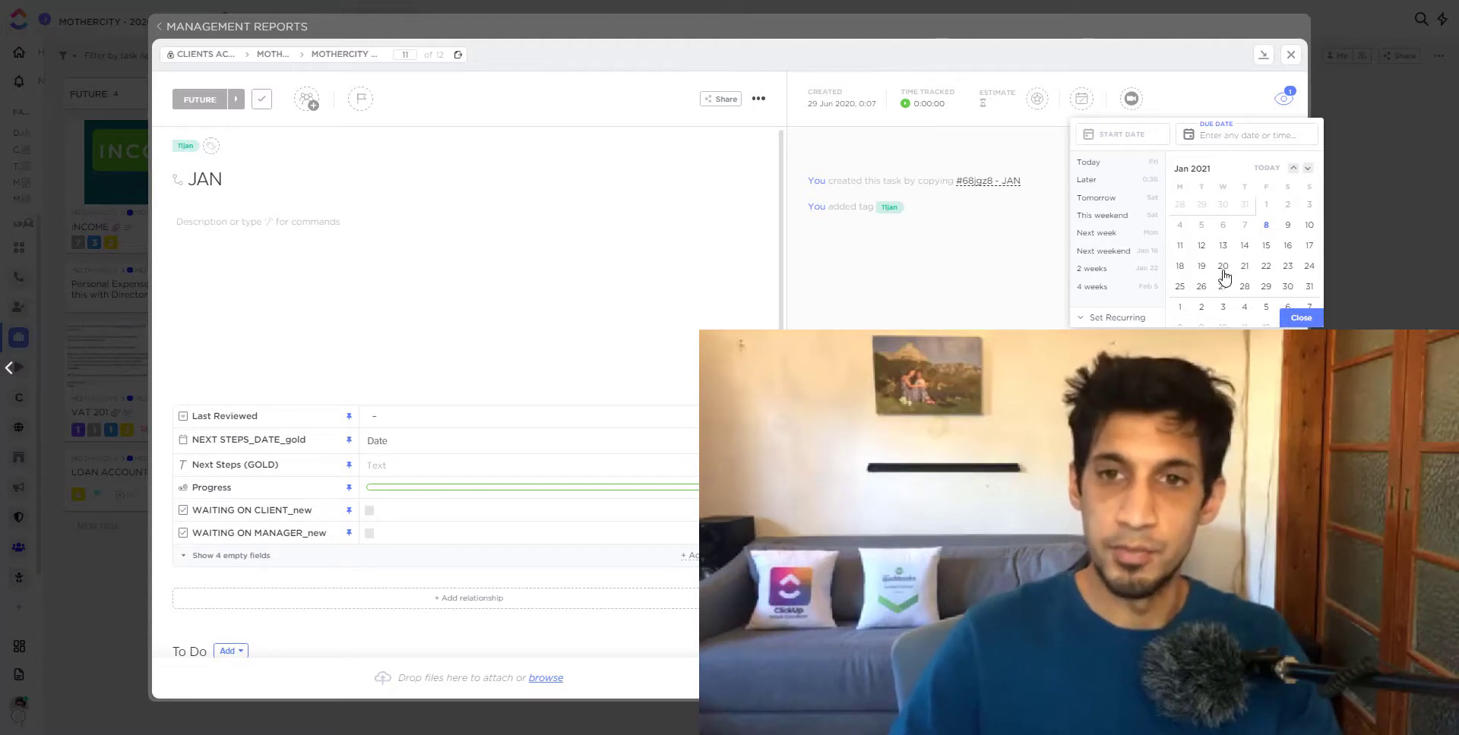
left_click(1309, 289)
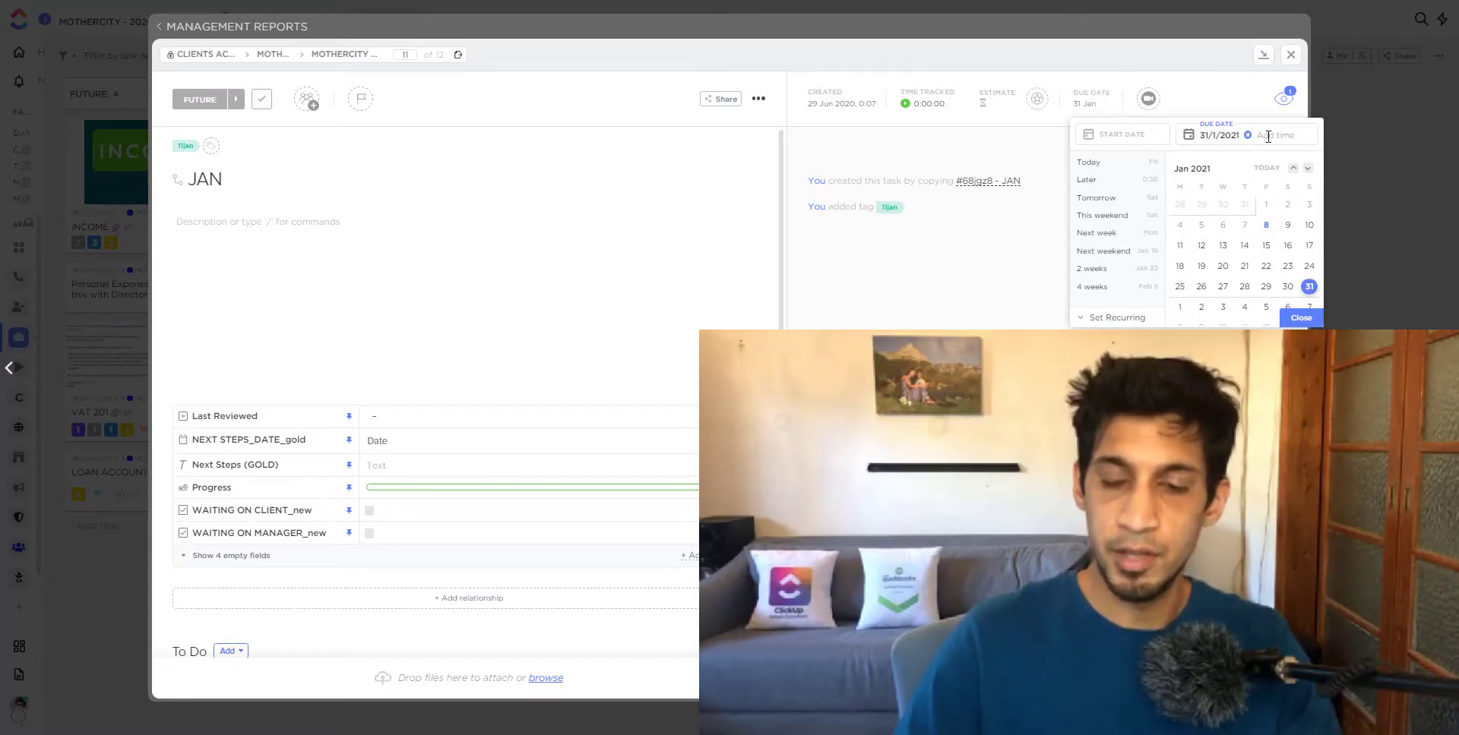
left_click(1268, 136)
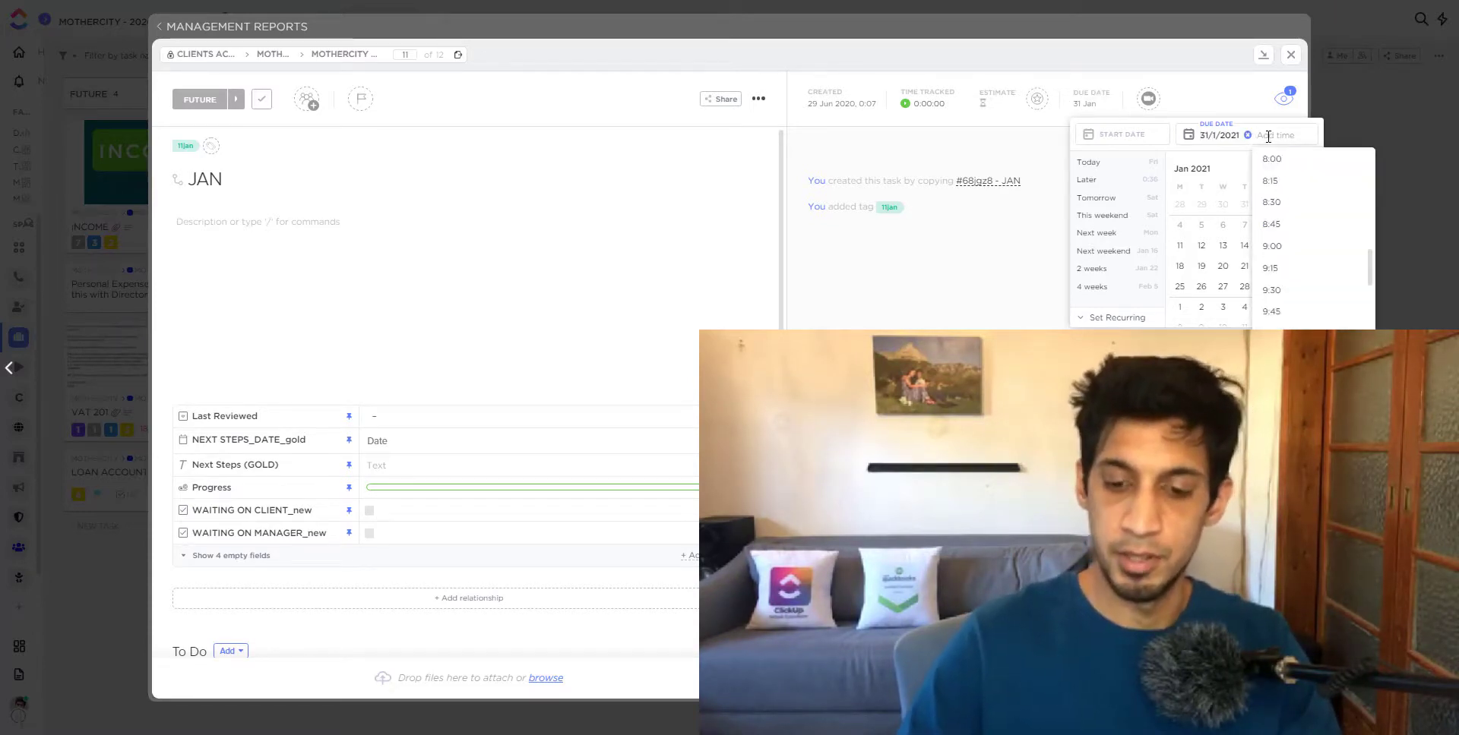
type("17:")
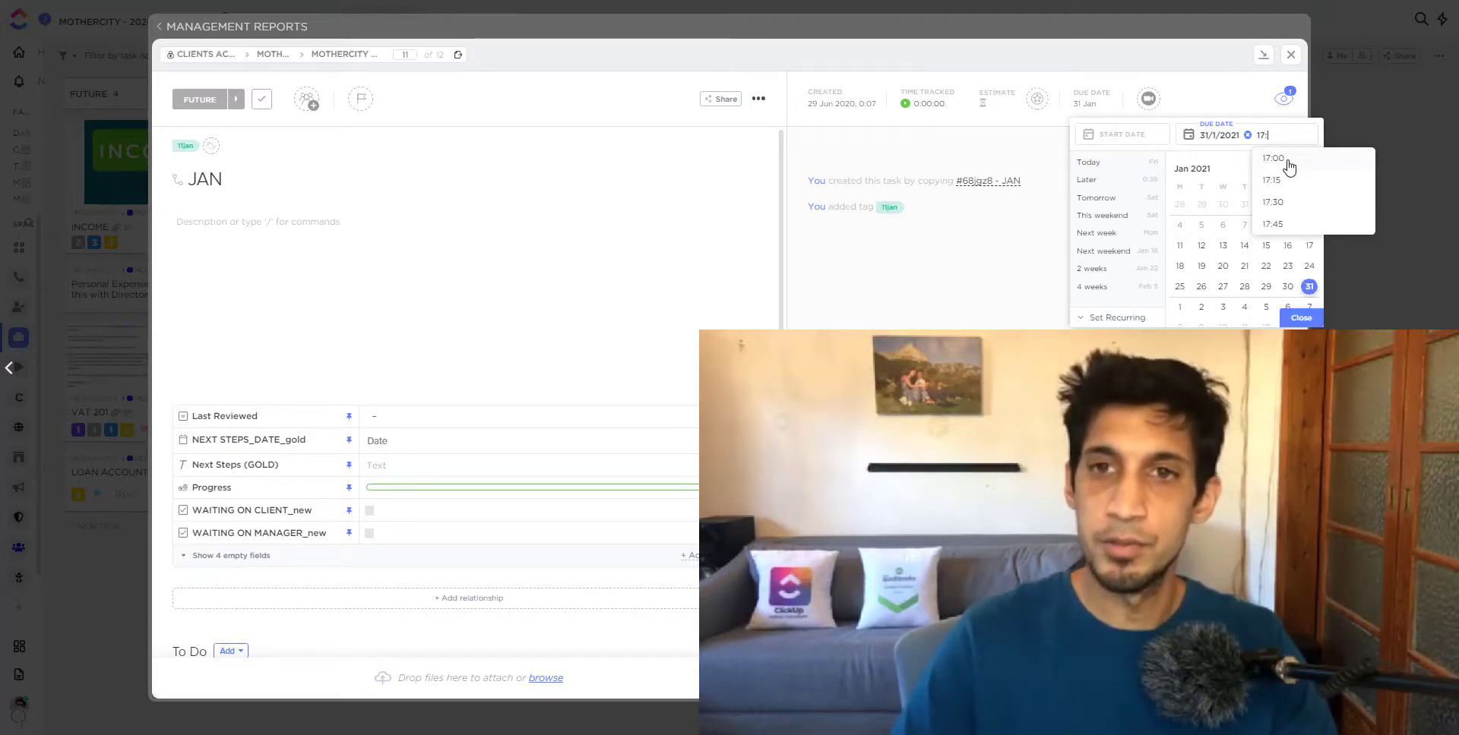
left_click(1283, 161)
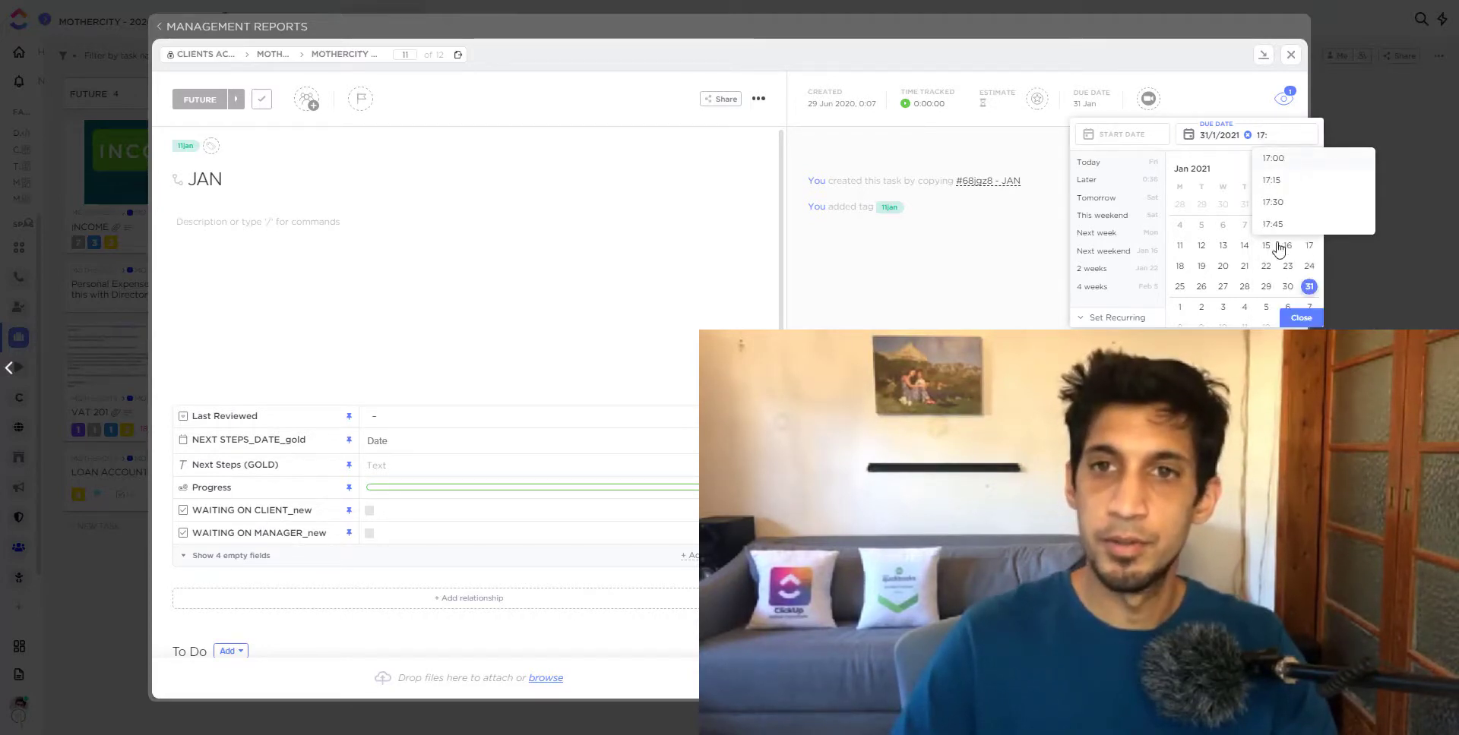
left_click(1299, 319)
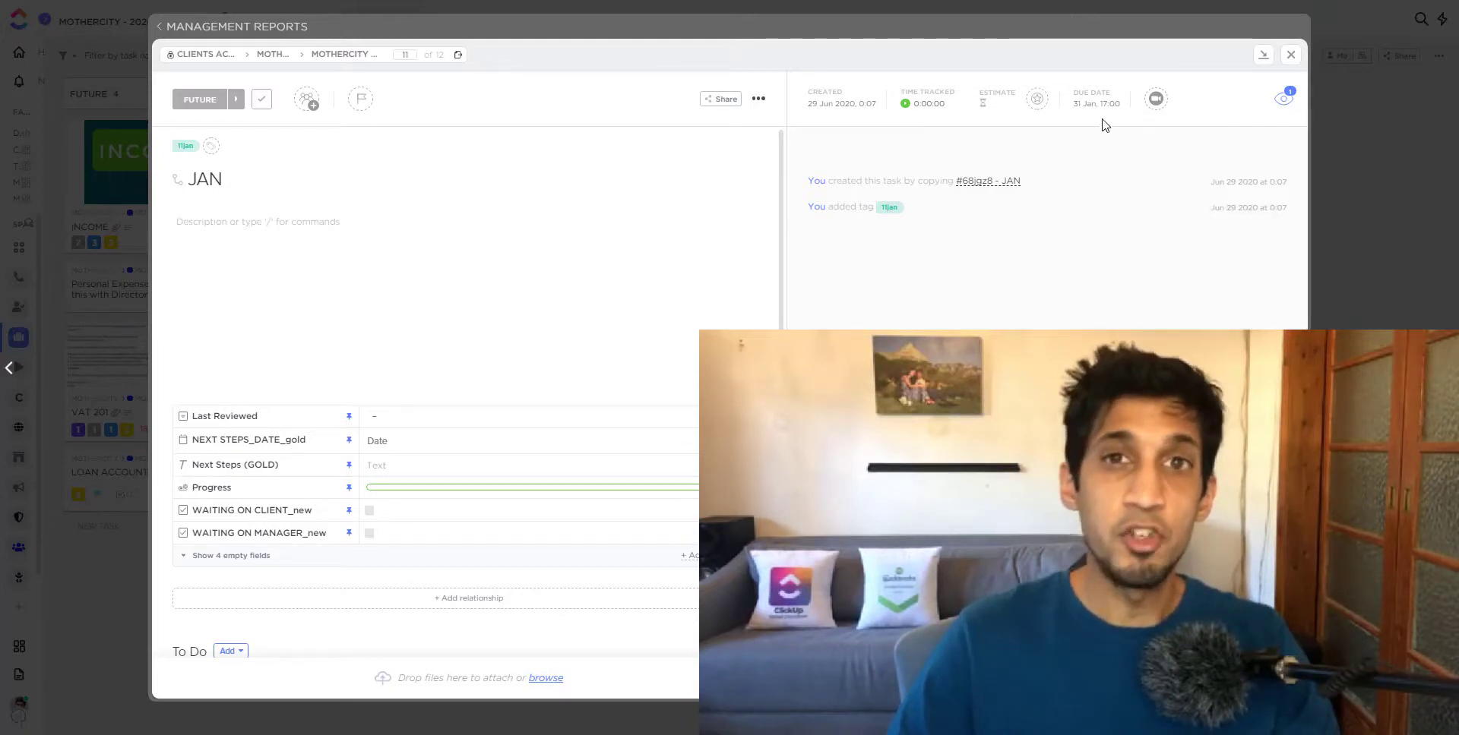
Step: Assign the JAN subtask to yourself and check the list of other possible assignees
mouse_move(1097, 144)
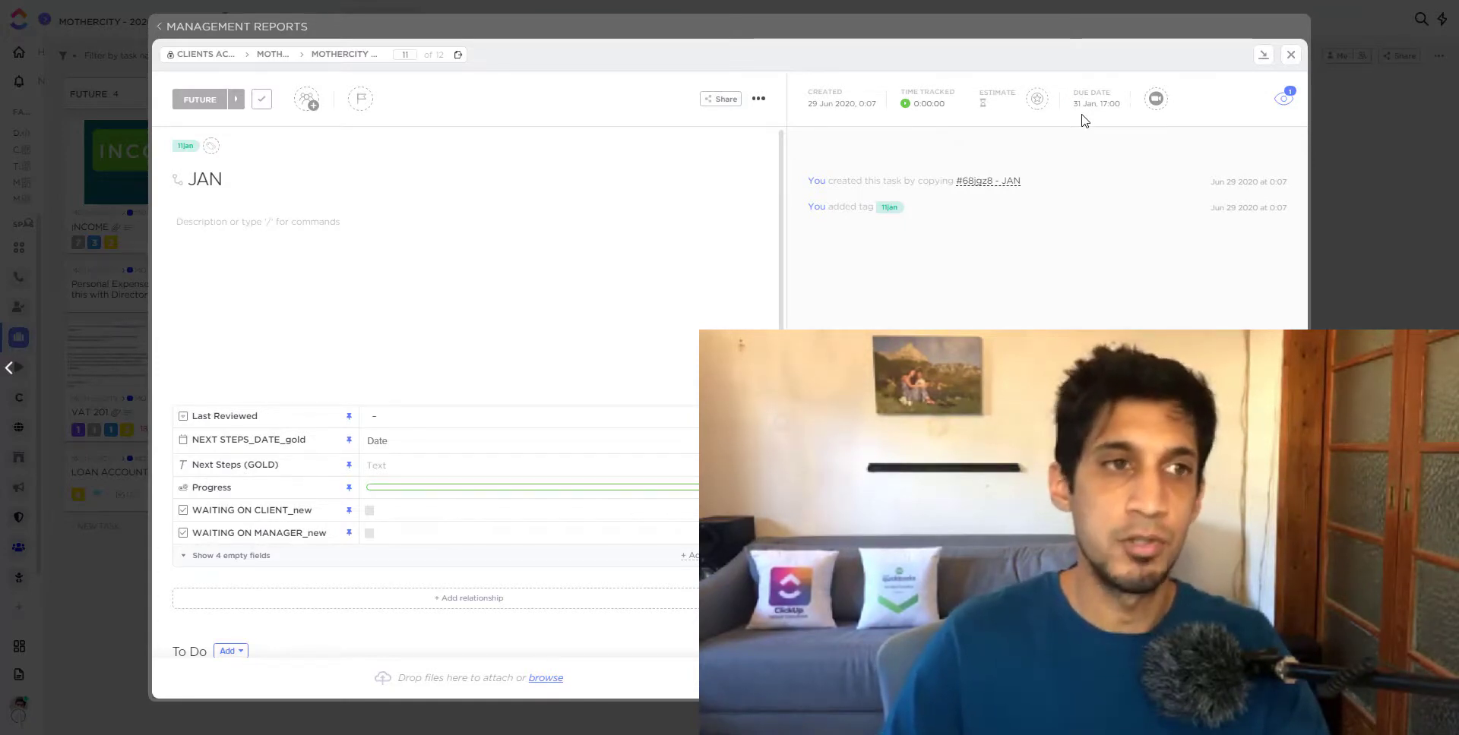
left_click(312, 106)
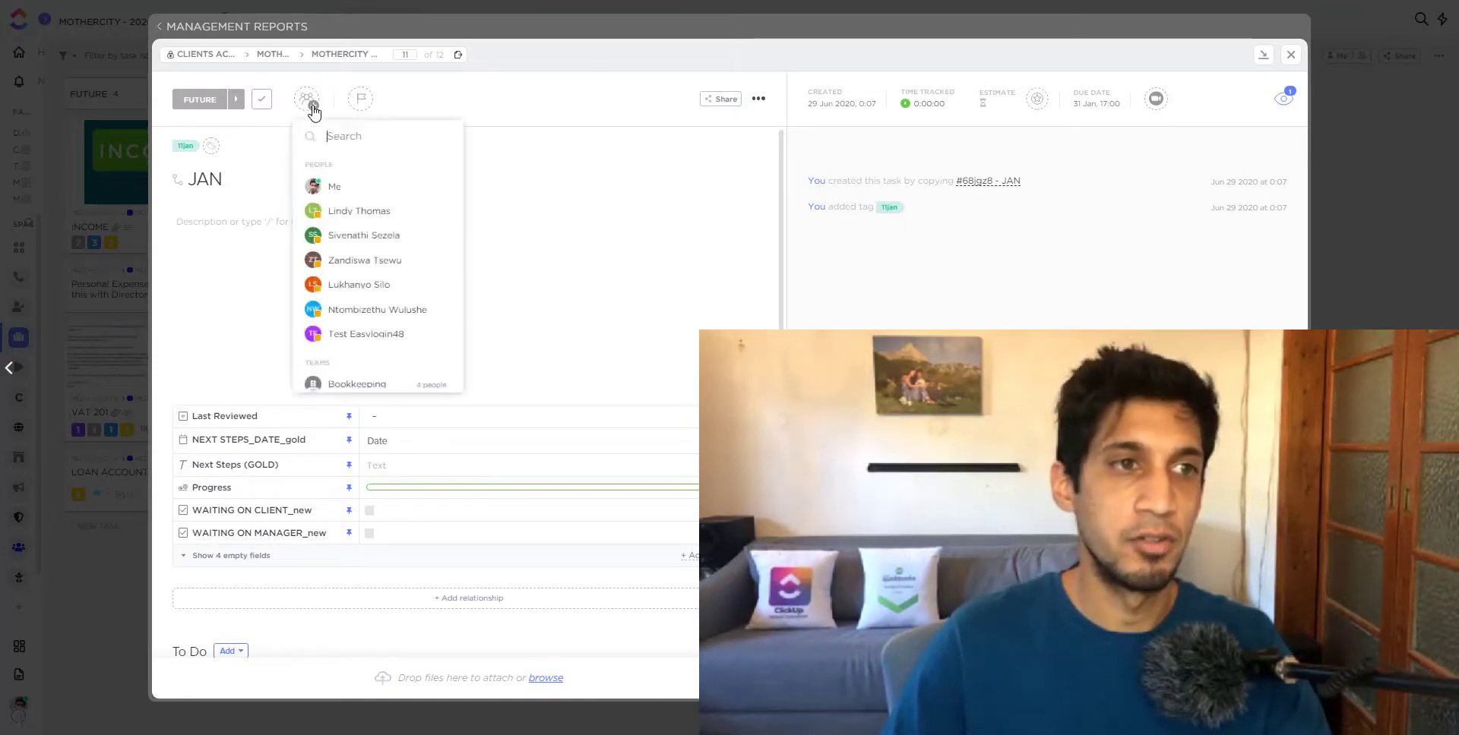
left_click(359, 189)
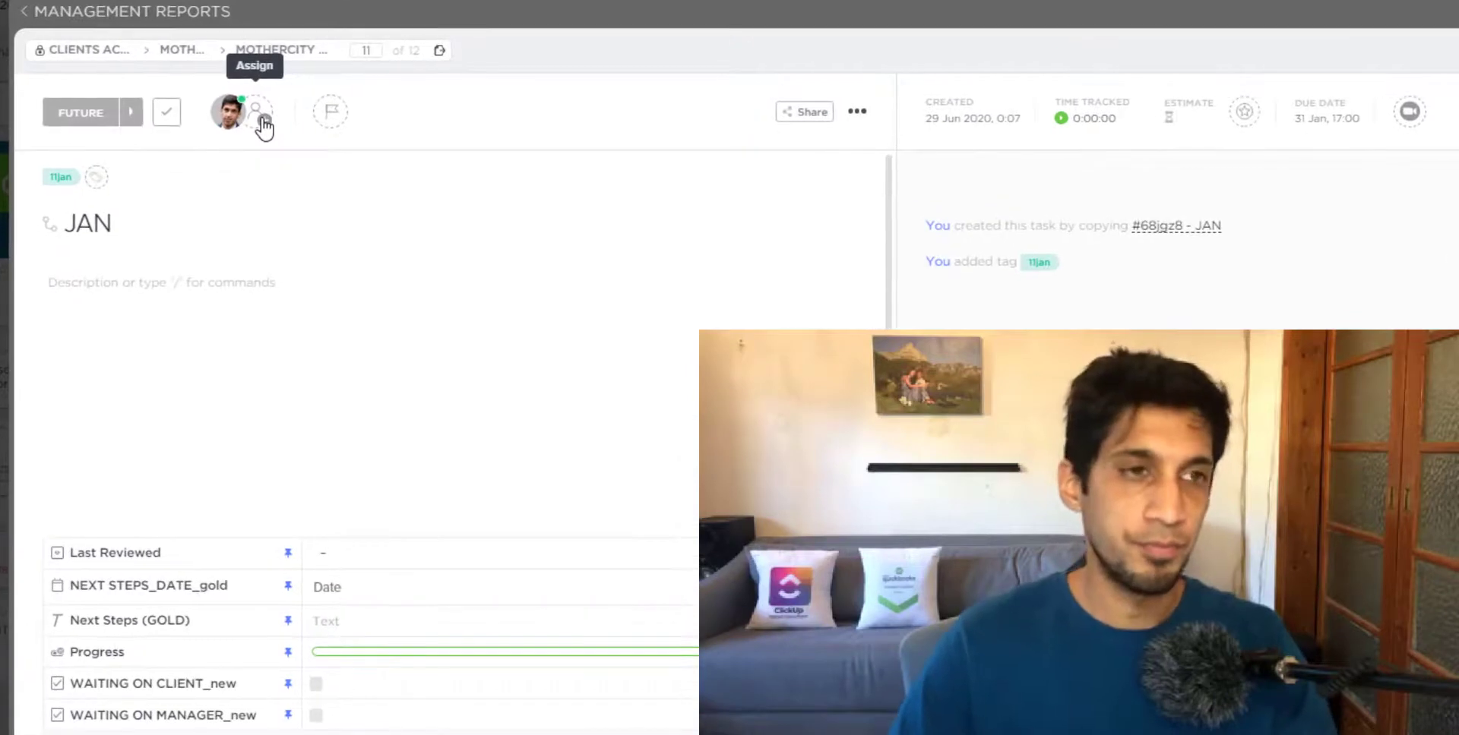
left_click(260, 118)
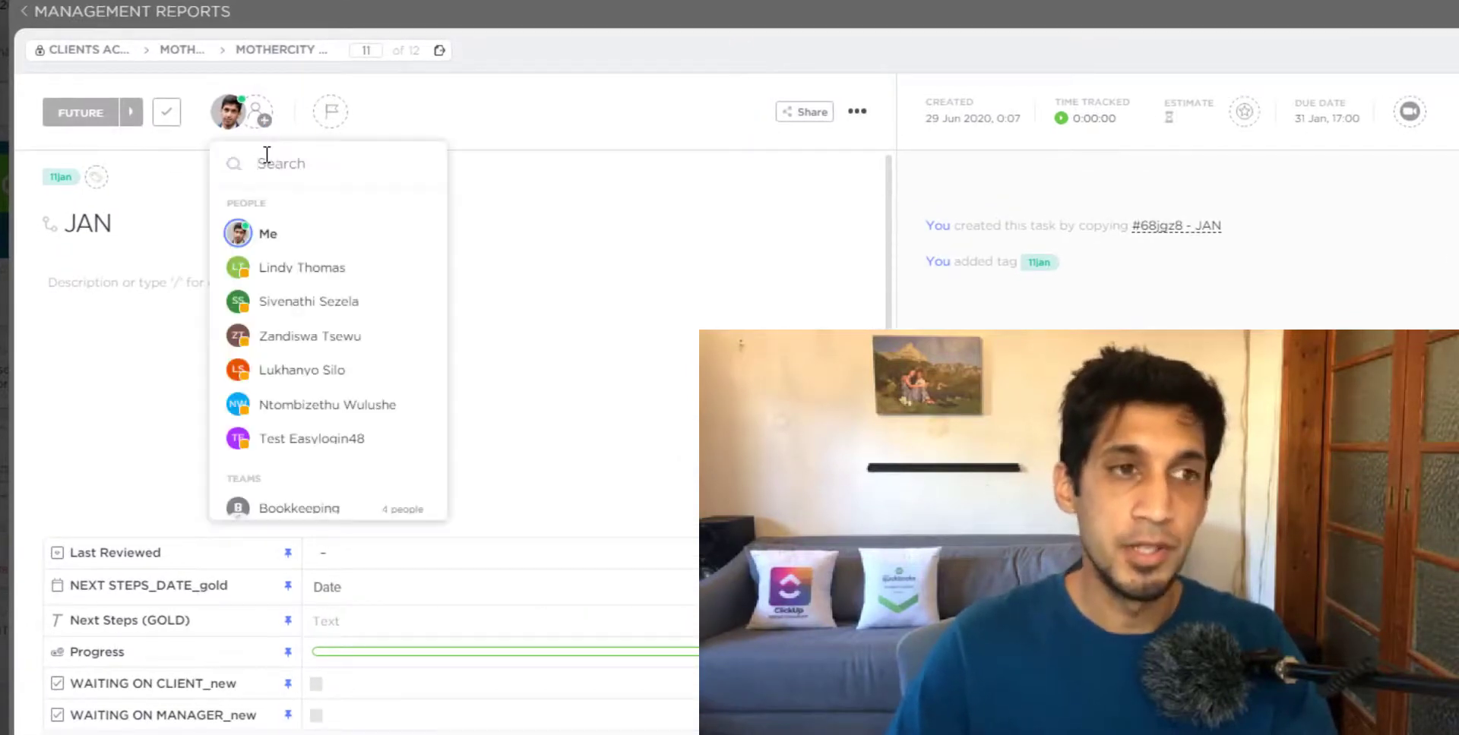
left_click(627, 141)
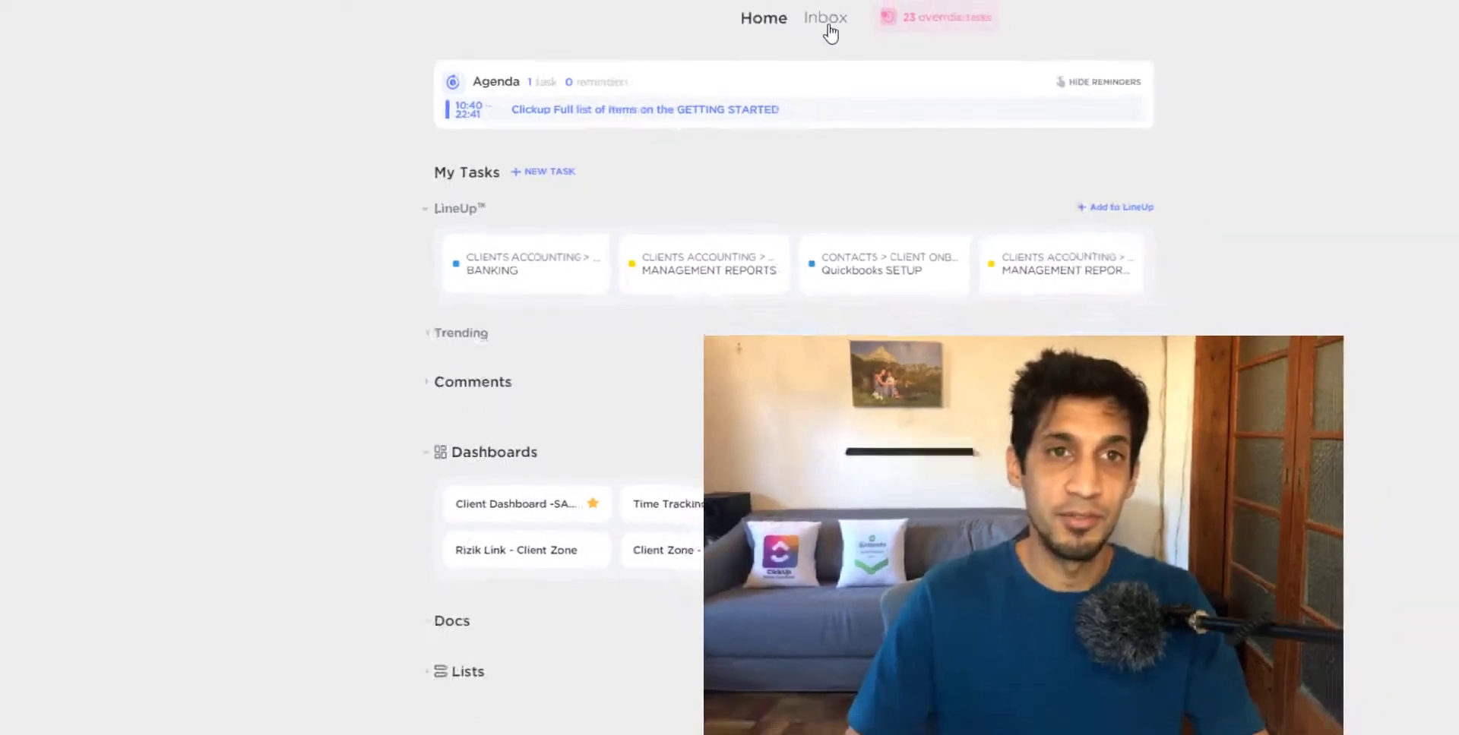
Step: Open the Inbox from Home and view the upcoming tasks and reminders under Next
left_click(828, 30)
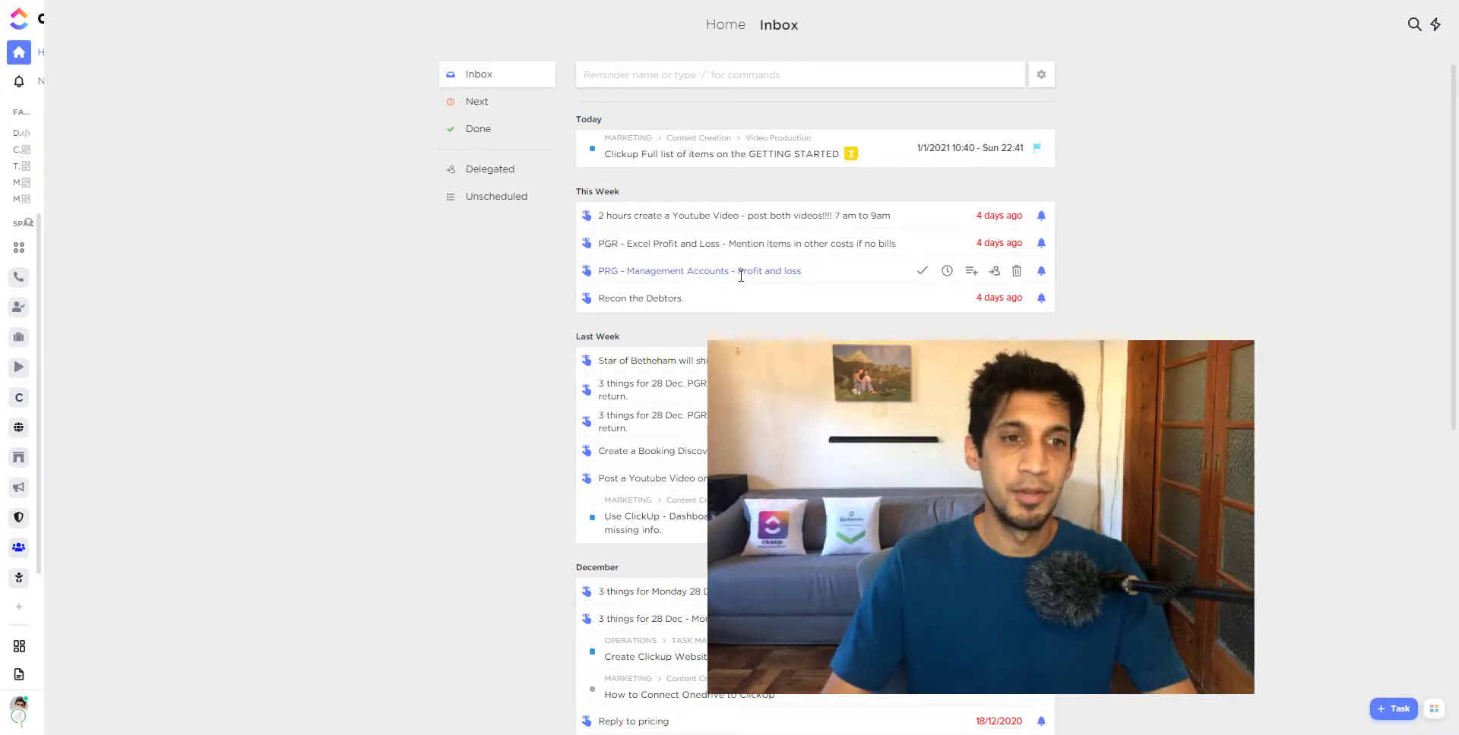
left_click(492, 109)
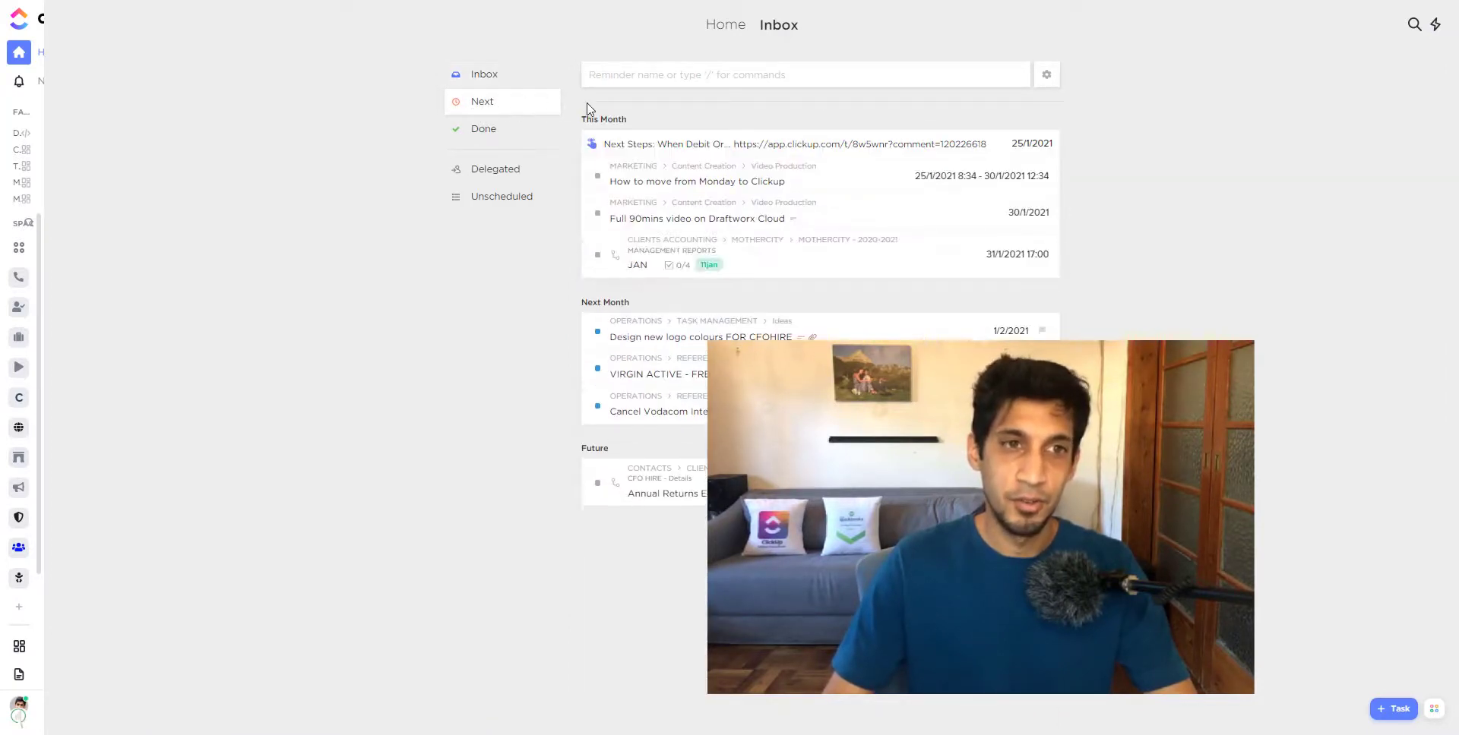
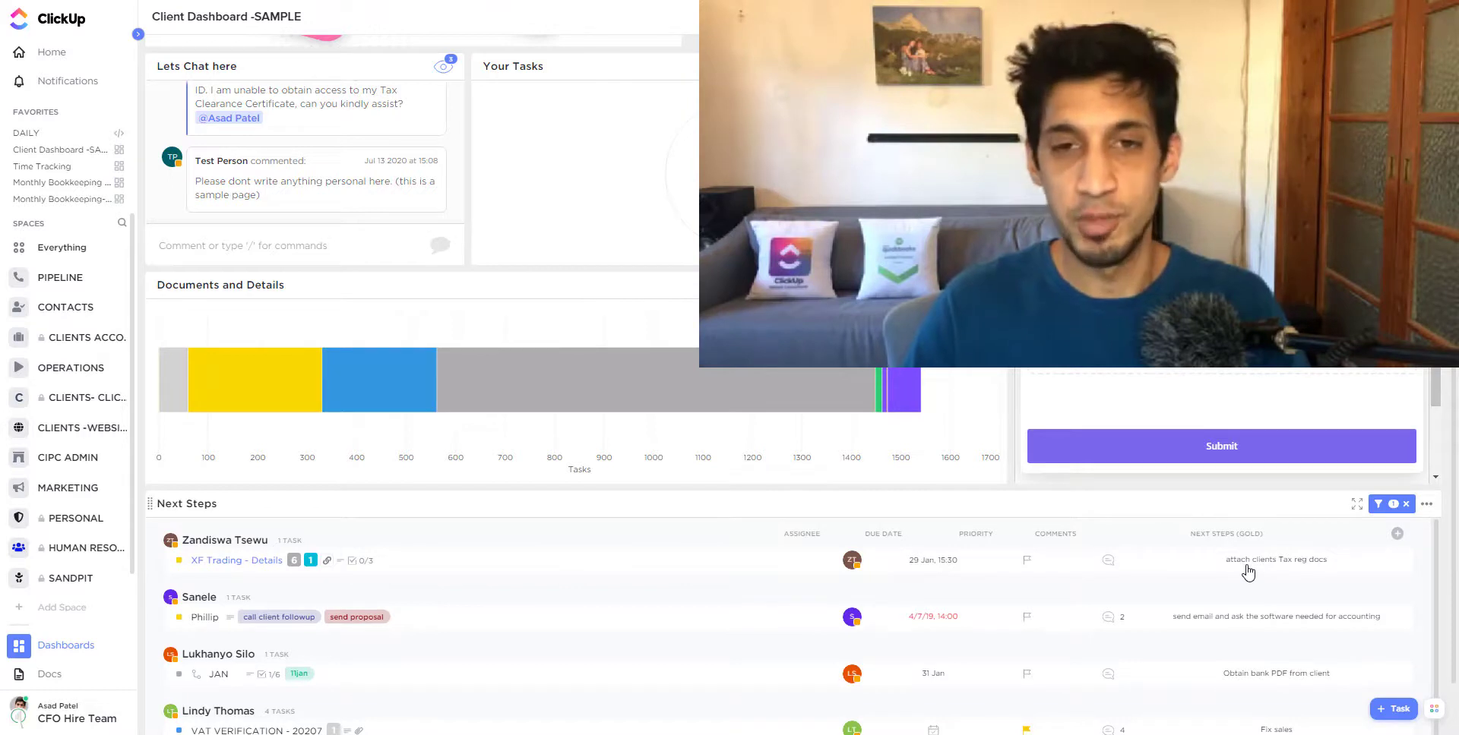
Step: Review the assignees, due dates and next-step notes of the tasks in the dashboard's Next Steps widget
scroll(725, 619, "down", 1)
scroll(844, 551, "up", 1)
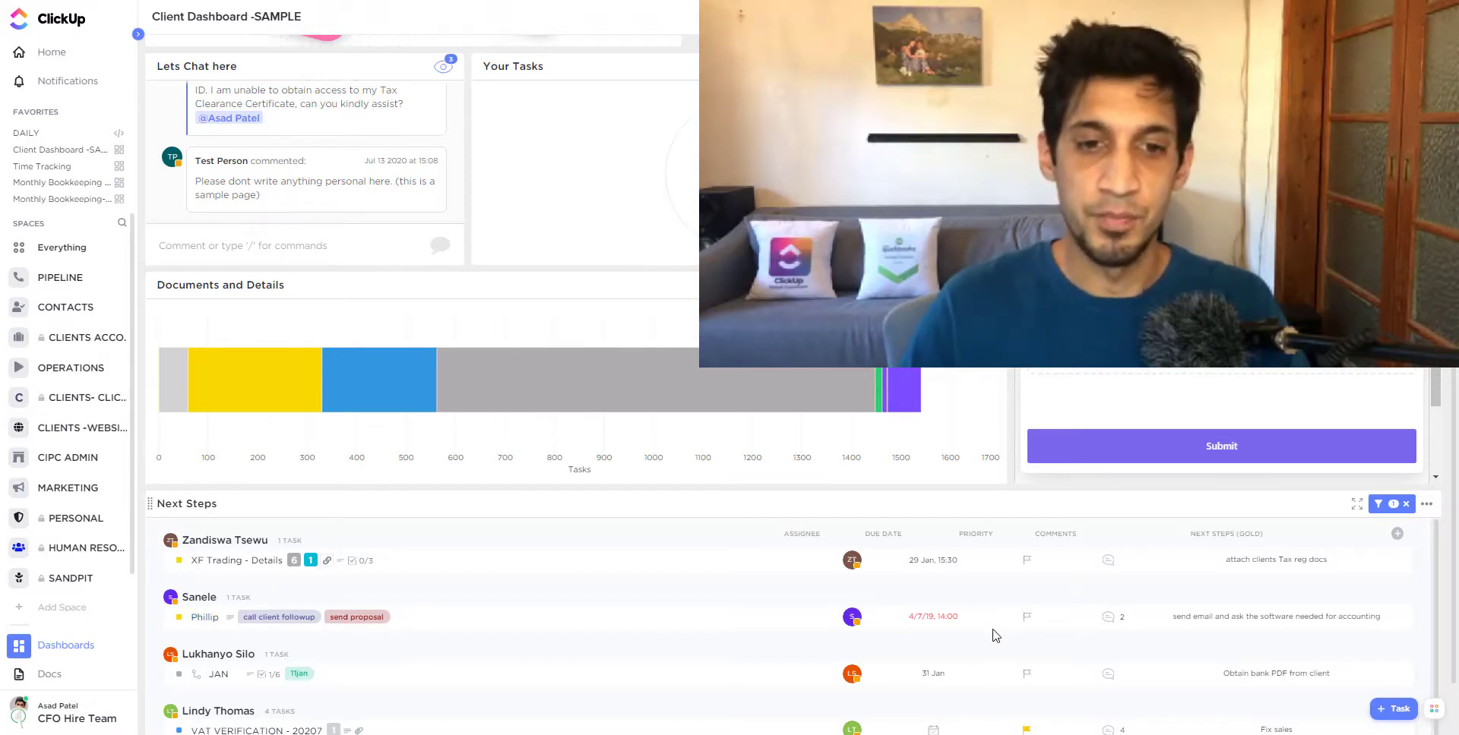
scroll(971, 647, "down", 1)
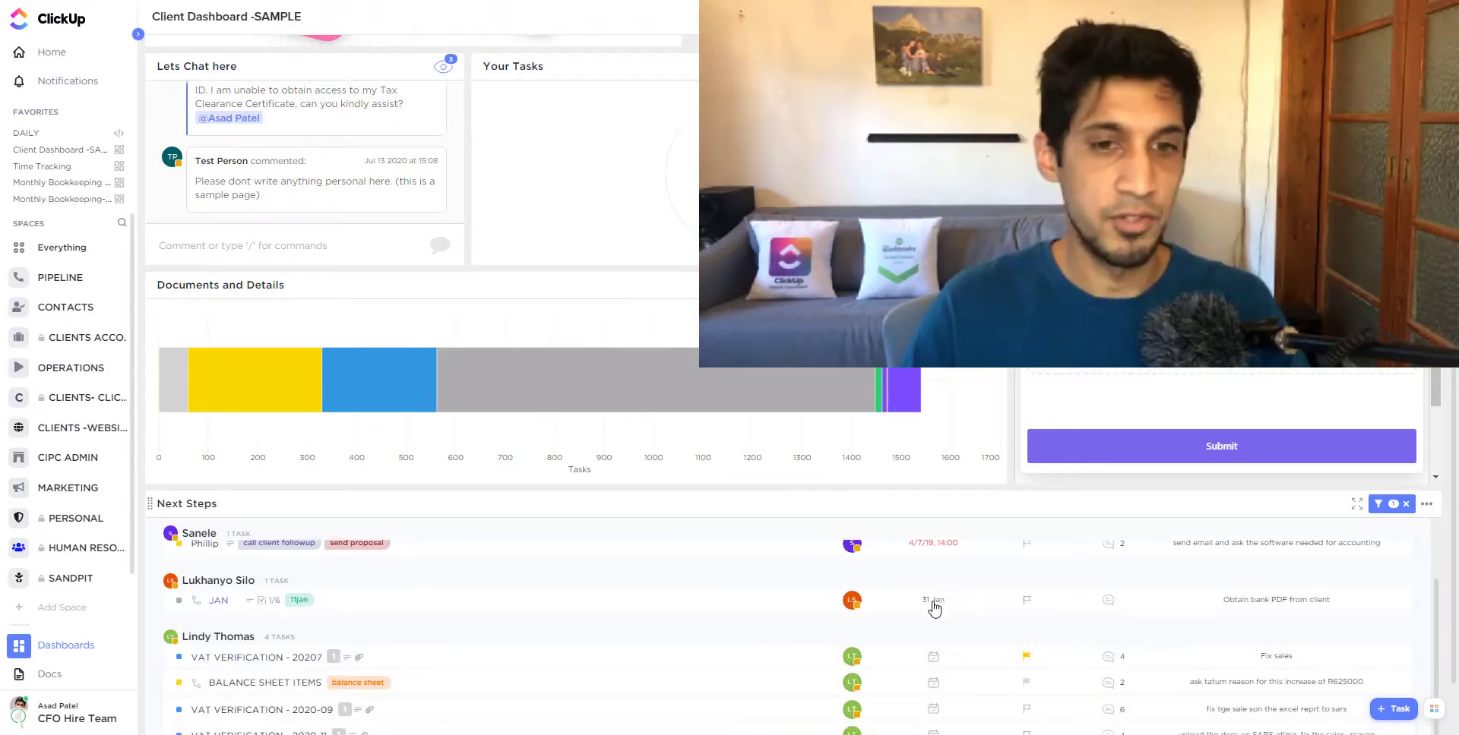
scroll(954, 613, "up", 1)
scroll(954, 614, "down", 2)
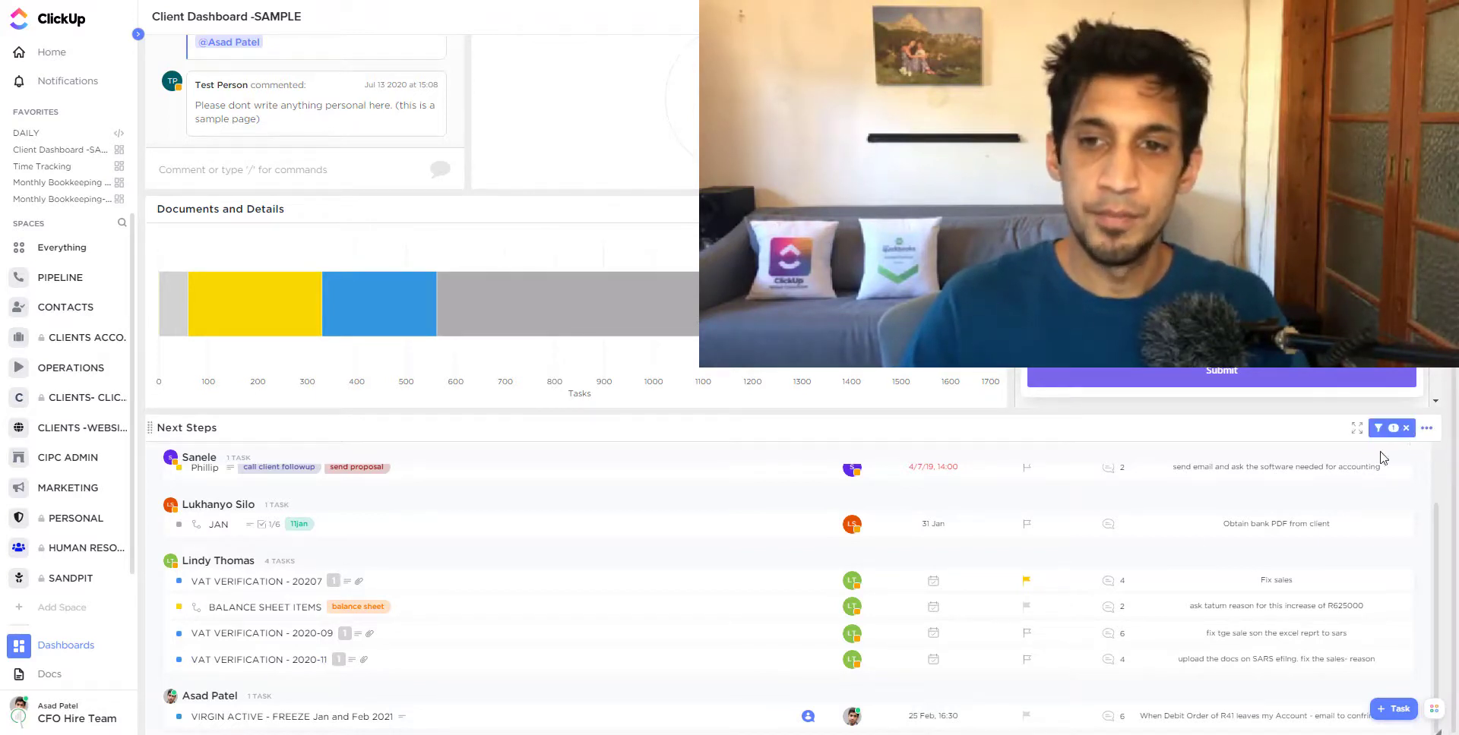
scroll(1382, 484, "up", 1)
scroll(1382, 484, "up", 3)
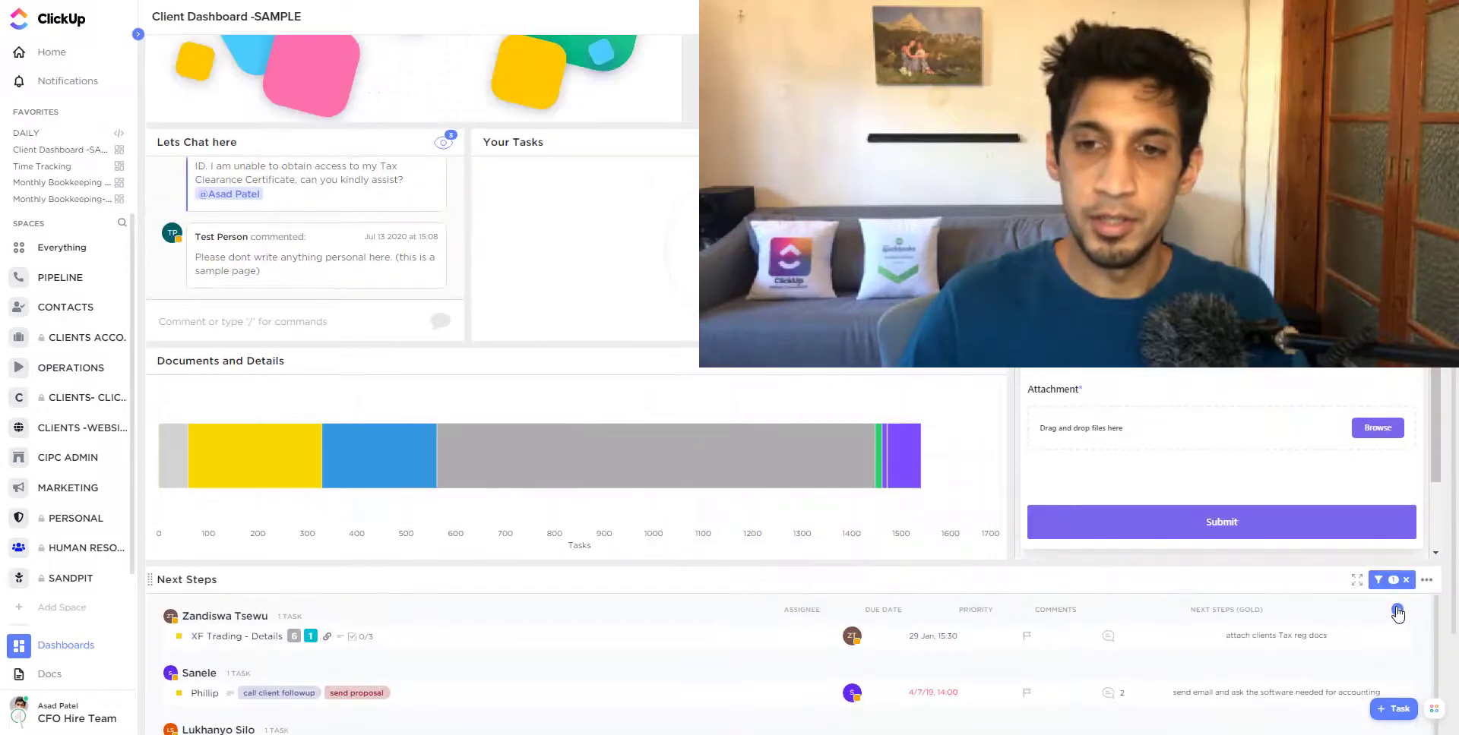
Step: Show the NEXT STEPS_DATE_gold field as a column in the Next Steps widget and review the tasks' next-step dates
left_click(1397, 612)
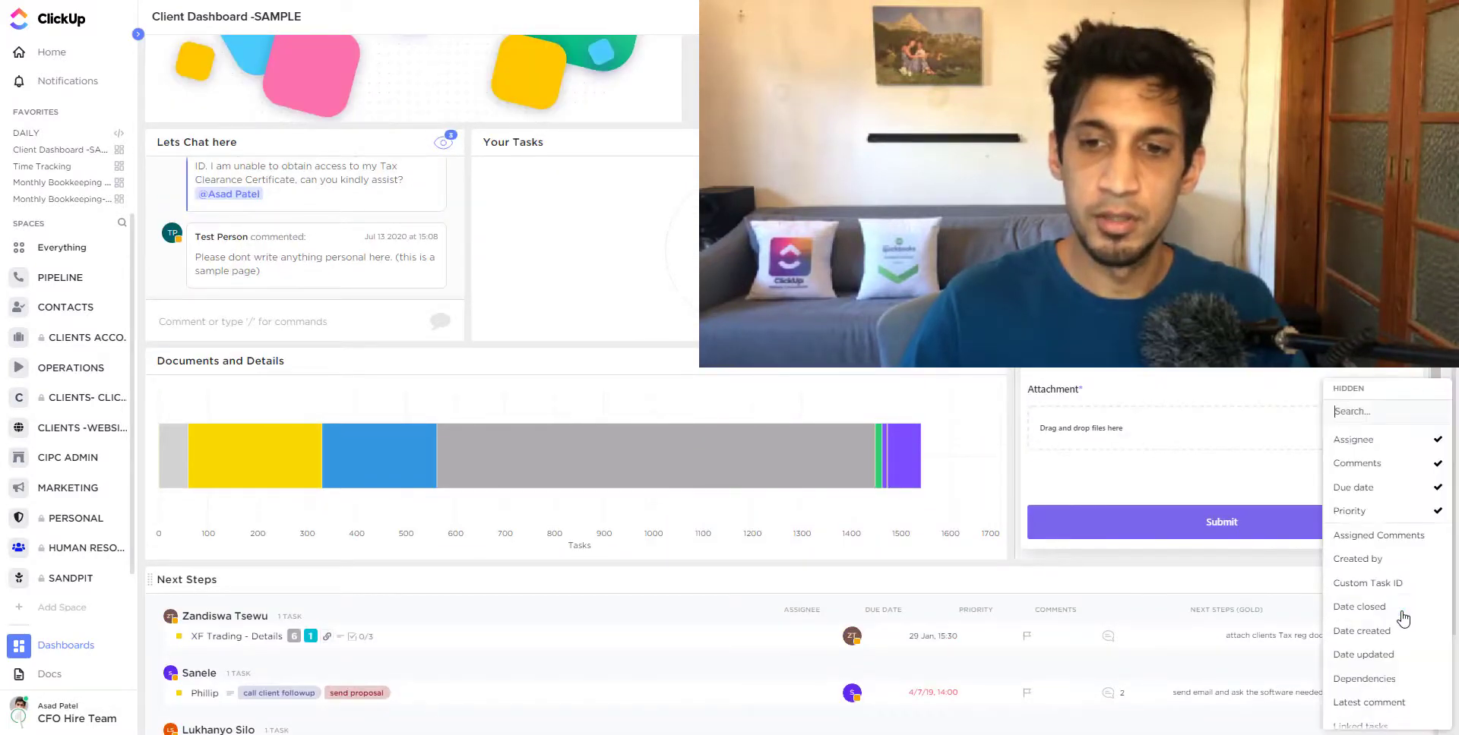
type("gold")
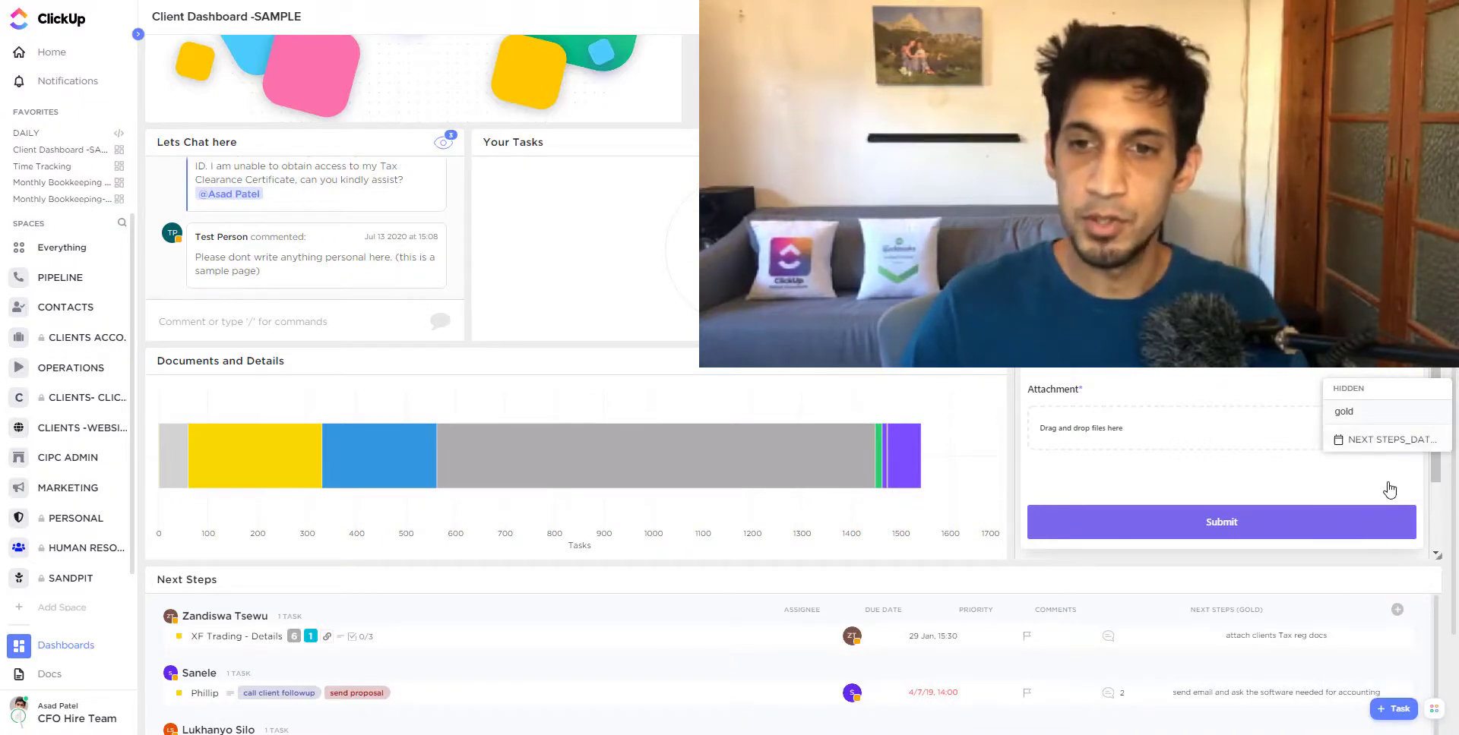
scroll(1285, 661, "down", 2)
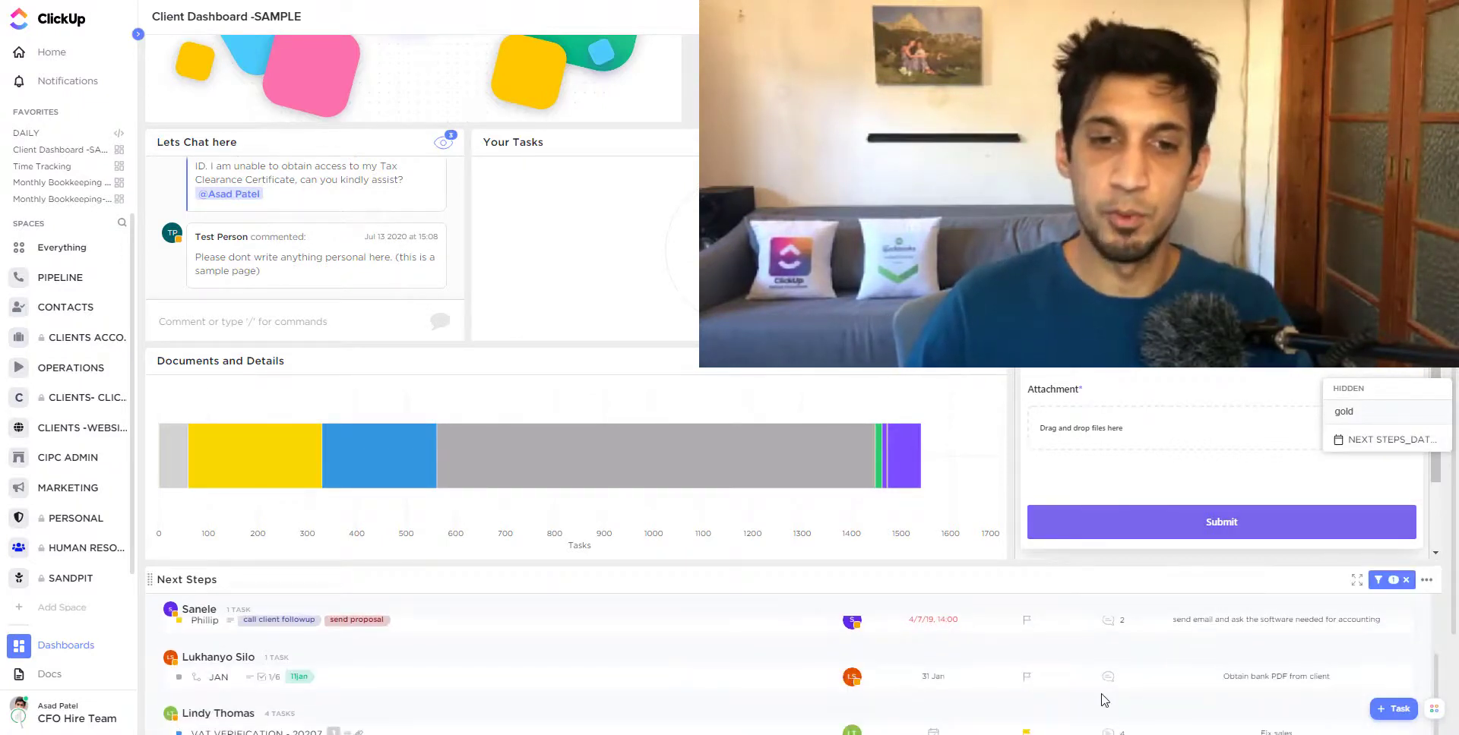
scroll(1124, 695, "up", 2)
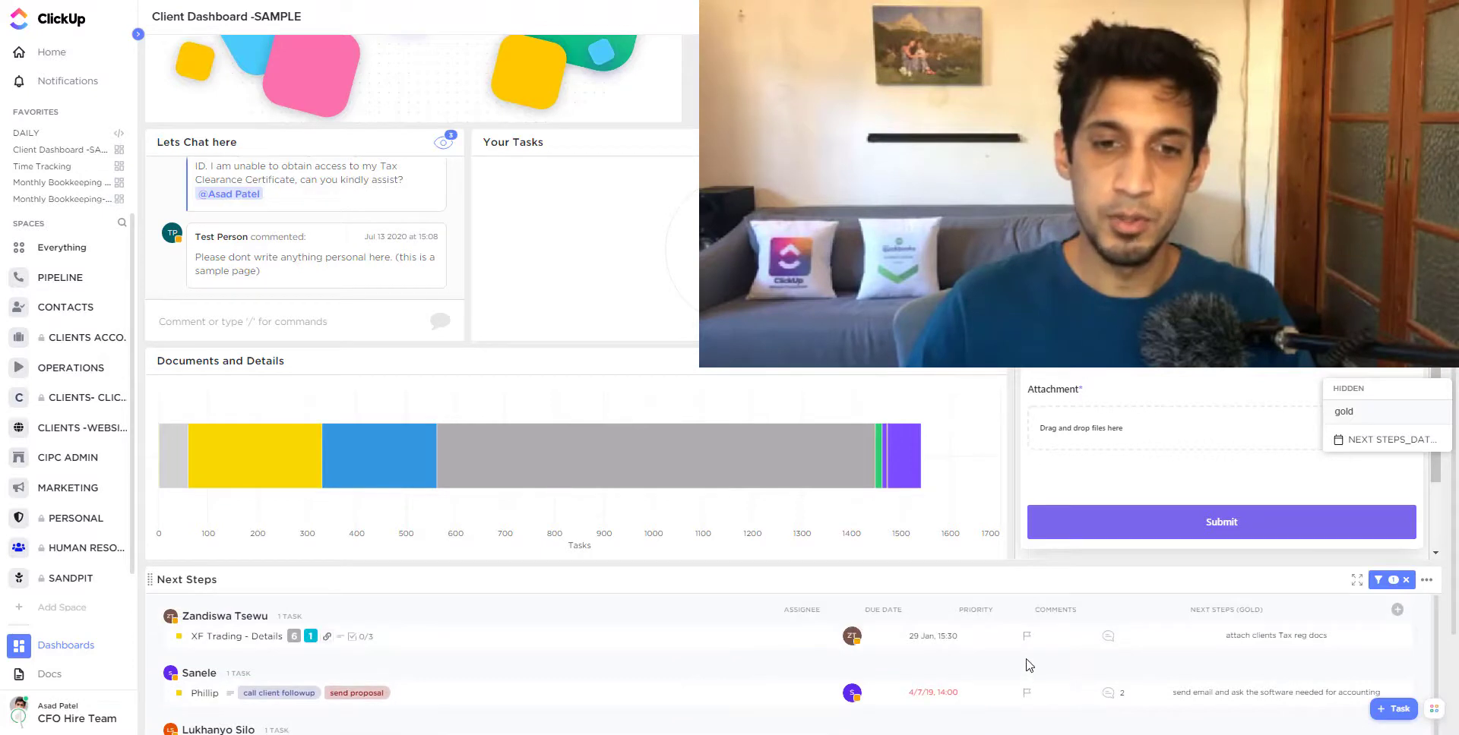
left_click(638, 584)
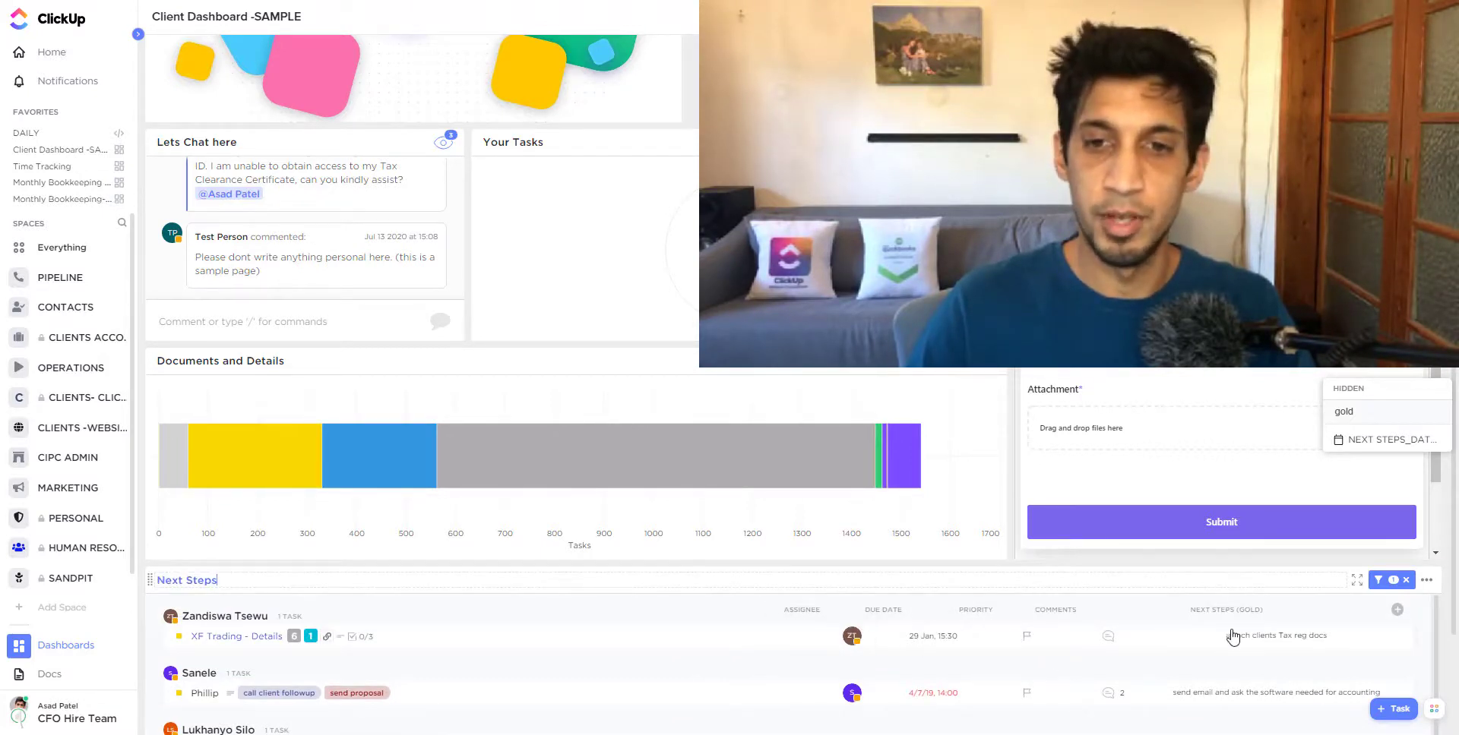
scroll(1246, 639, "down", 2)
scroll(1265, 642, "up", 2)
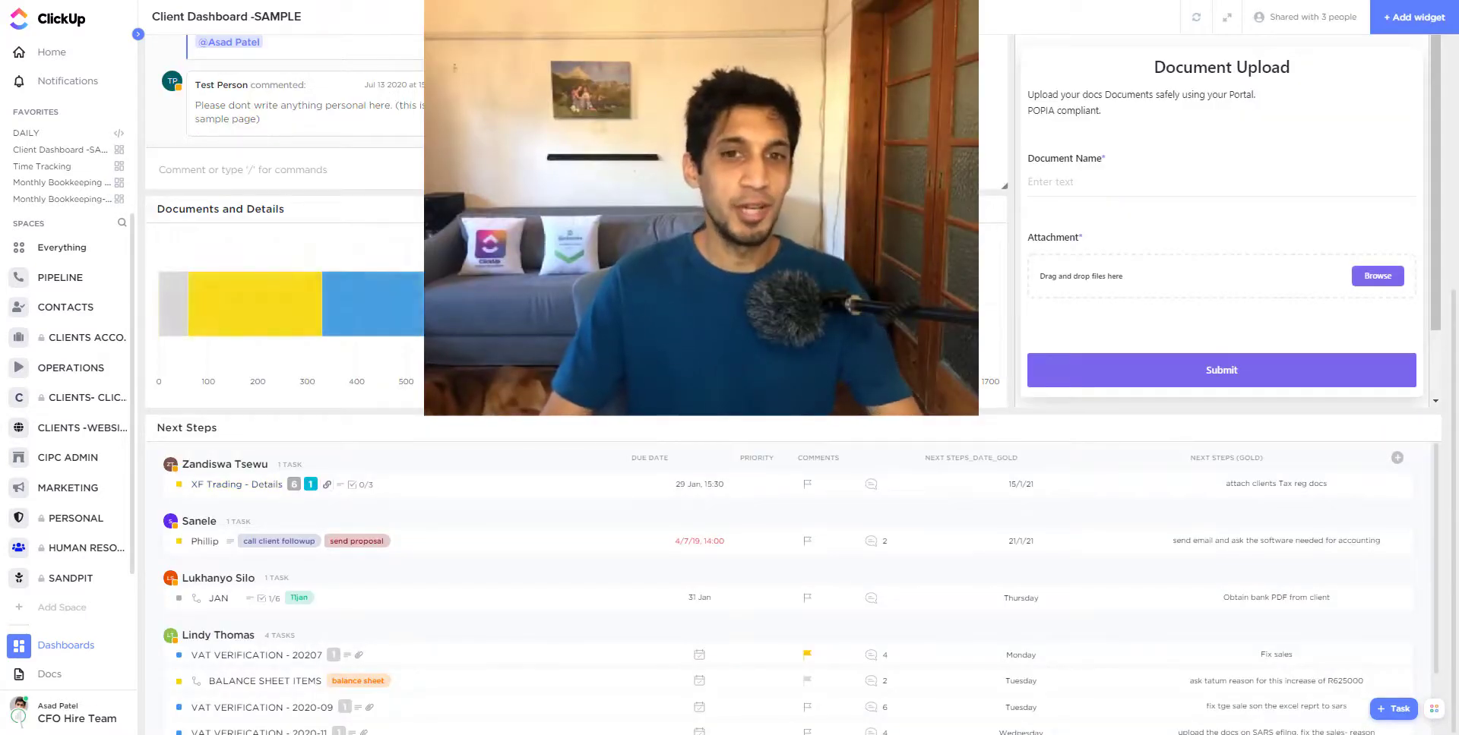
scroll(790, 479, "down", 2)
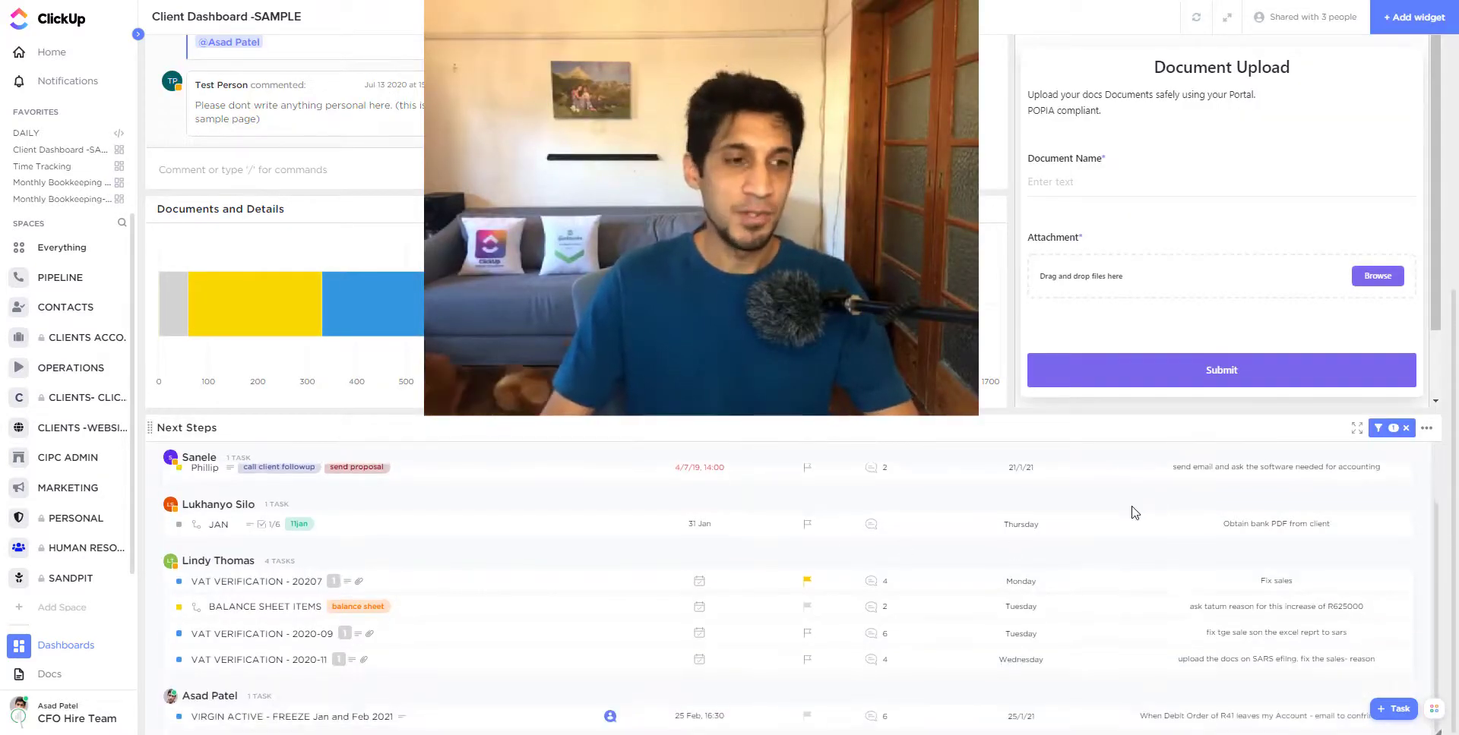
scroll(1134, 512, "up", 2)
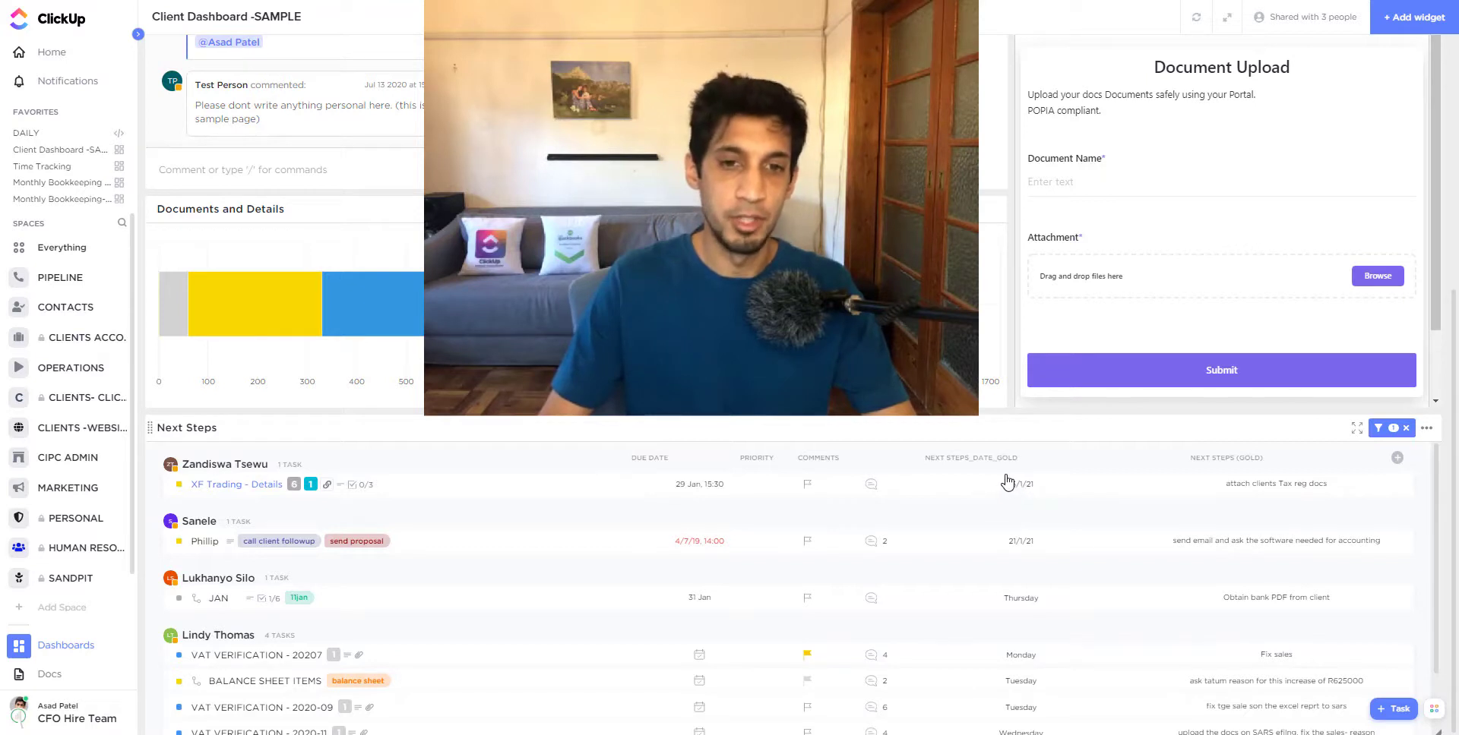
scroll(1022, 564, "down", 1)
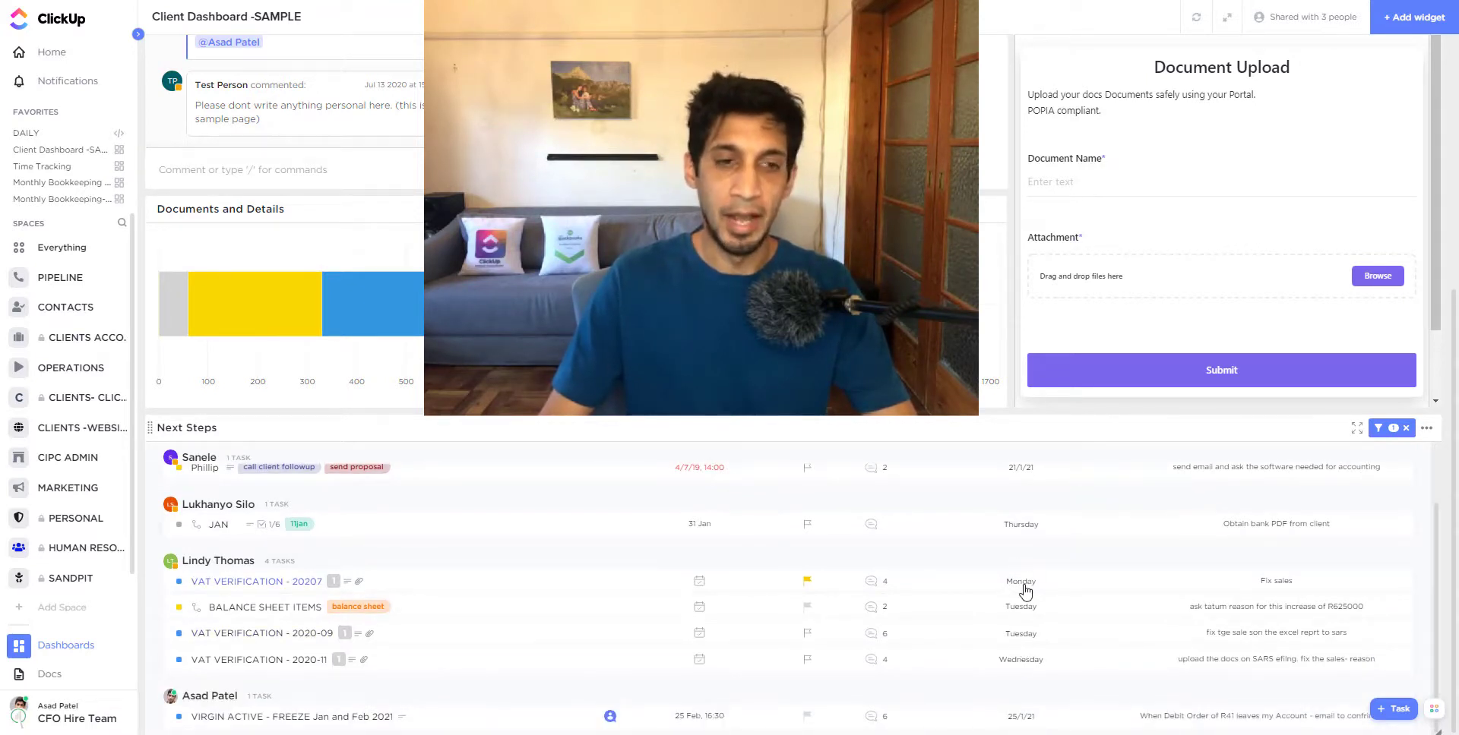
scroll(1024, 591, "up", 1)
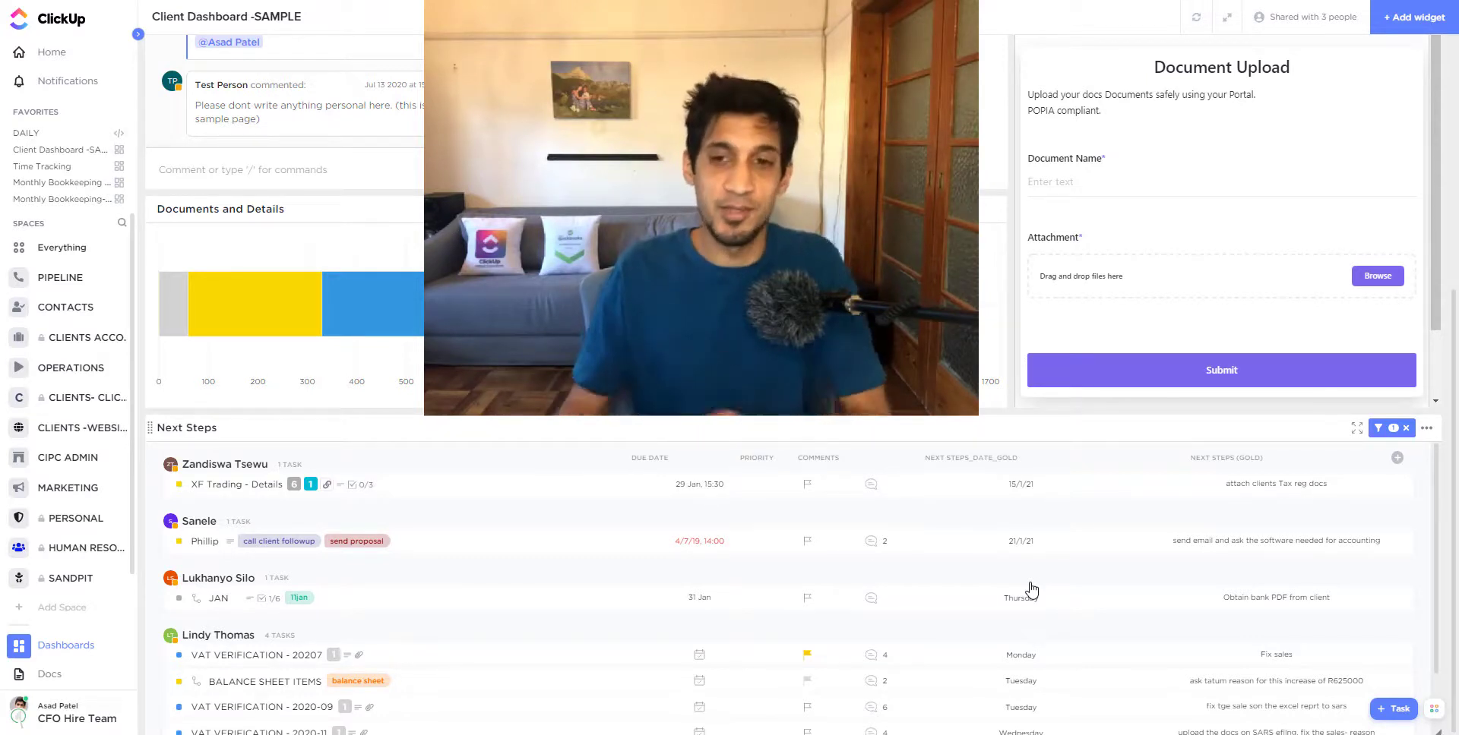
Step: Open the Next Steps widget's settings and check the available grouping options
left_click(1425, 428)
left_click(1359, 451)
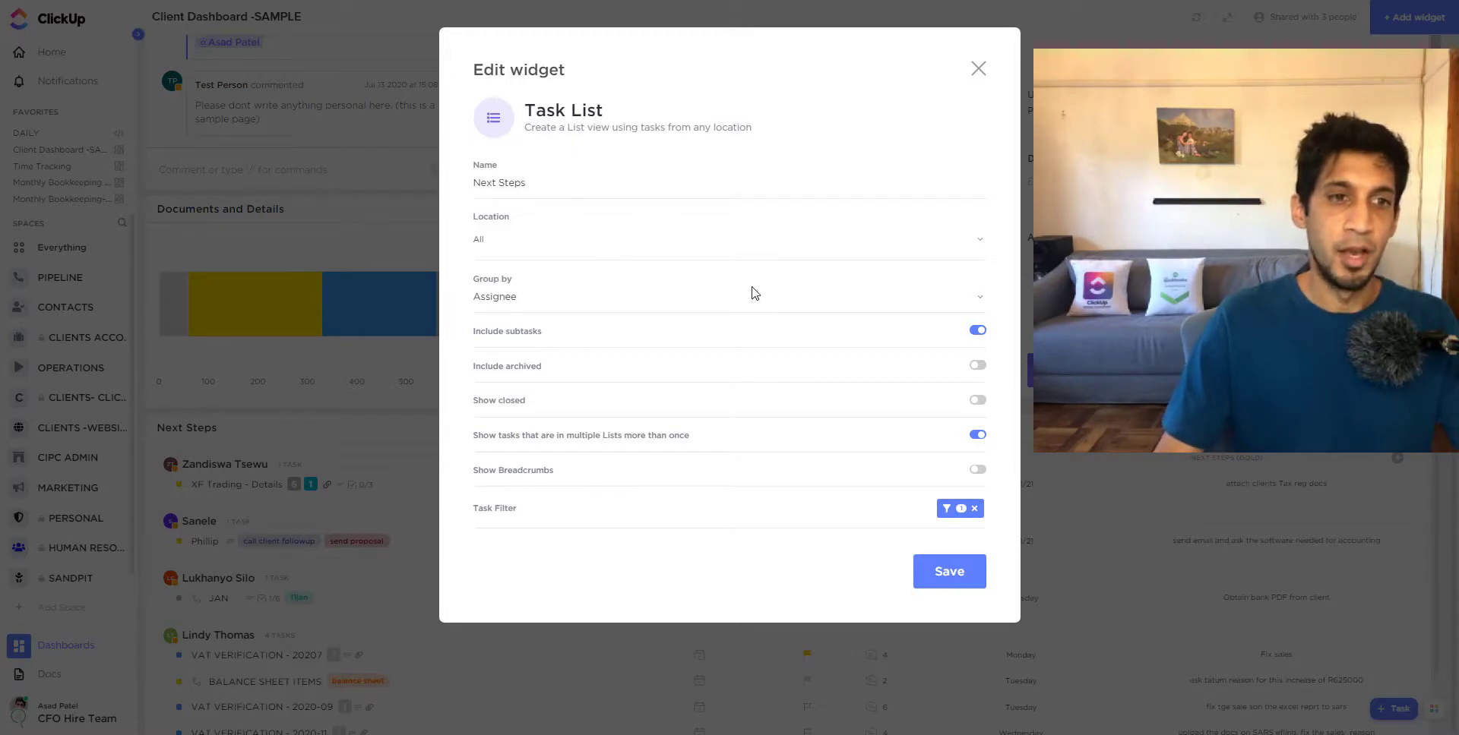
left_click(979, 299)
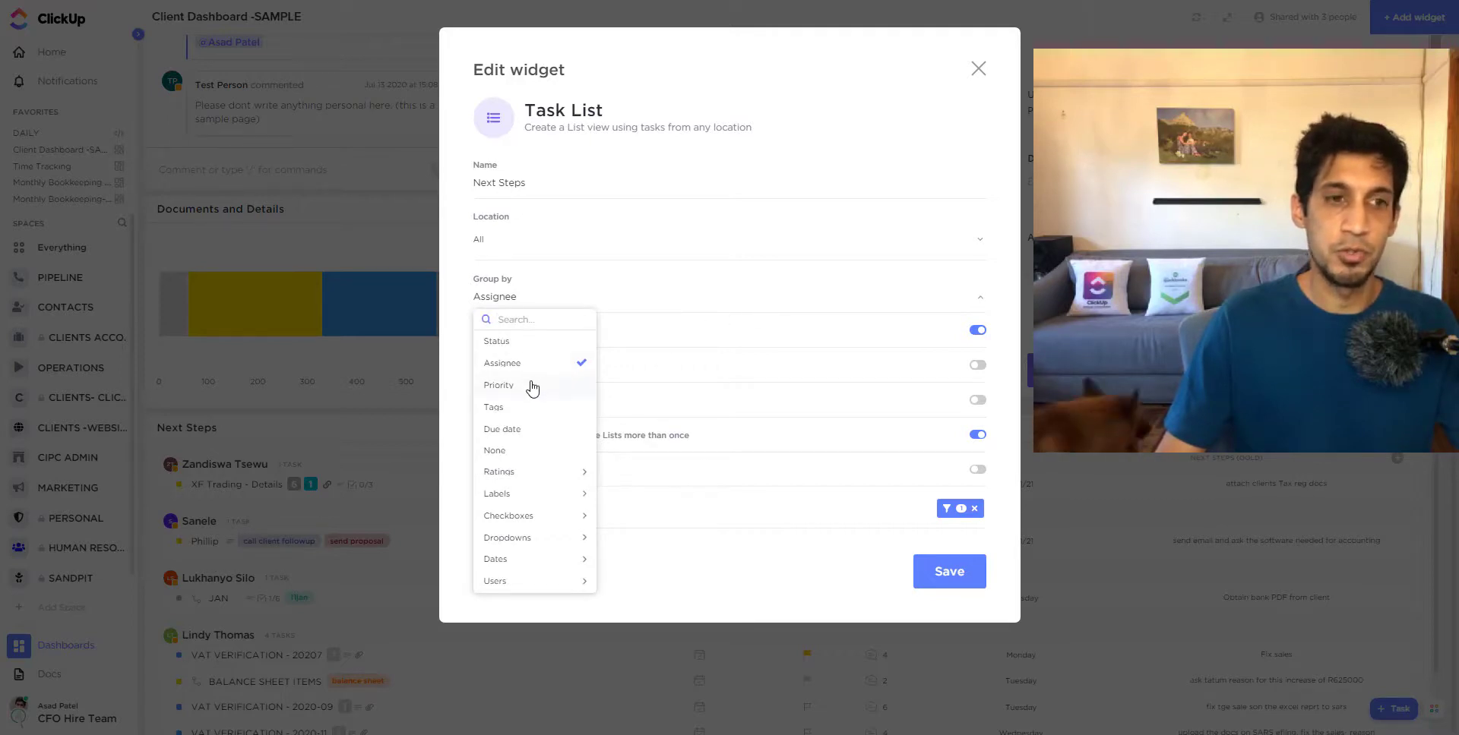
left_click(977, 245)
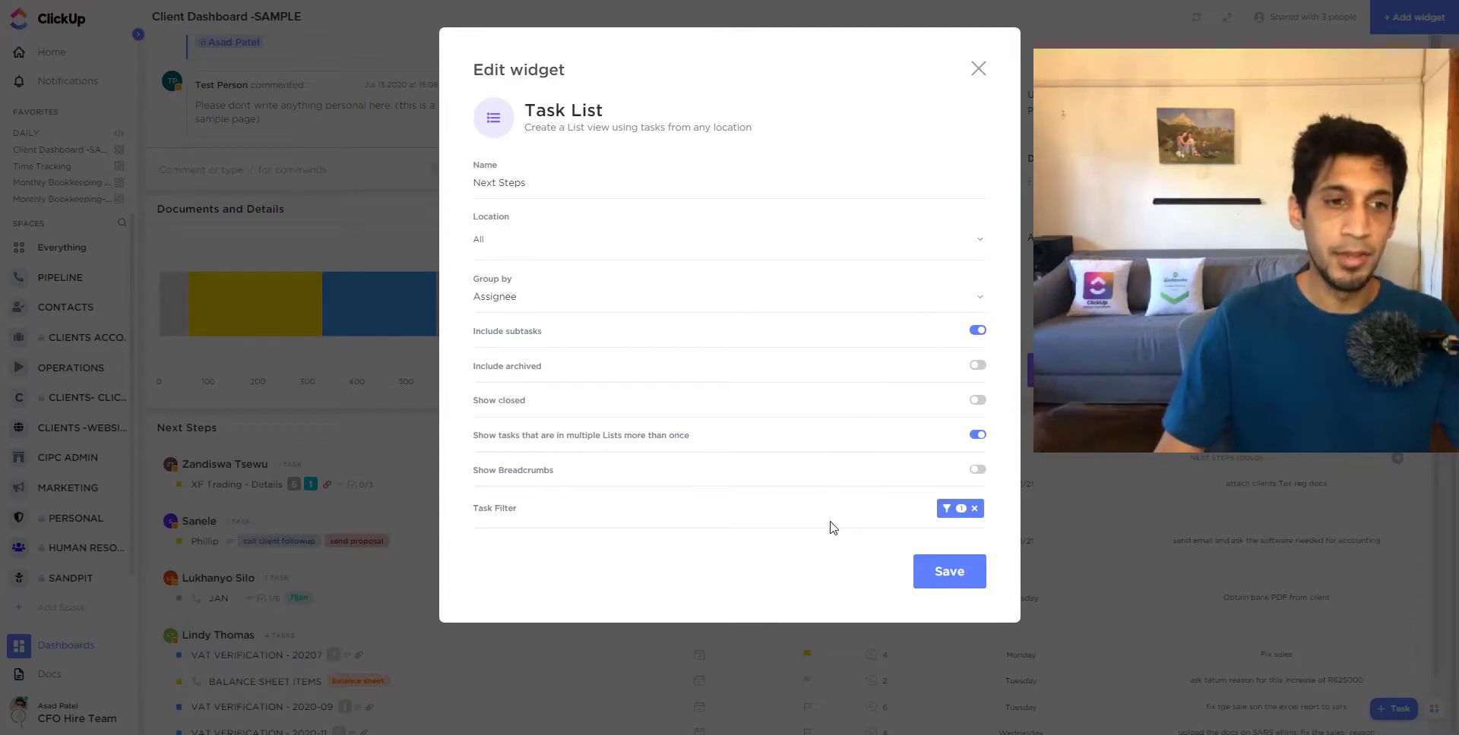
Step: Set the Next Steps widget's date filter to Next 7 days and save the widget
left_click(962, 511)
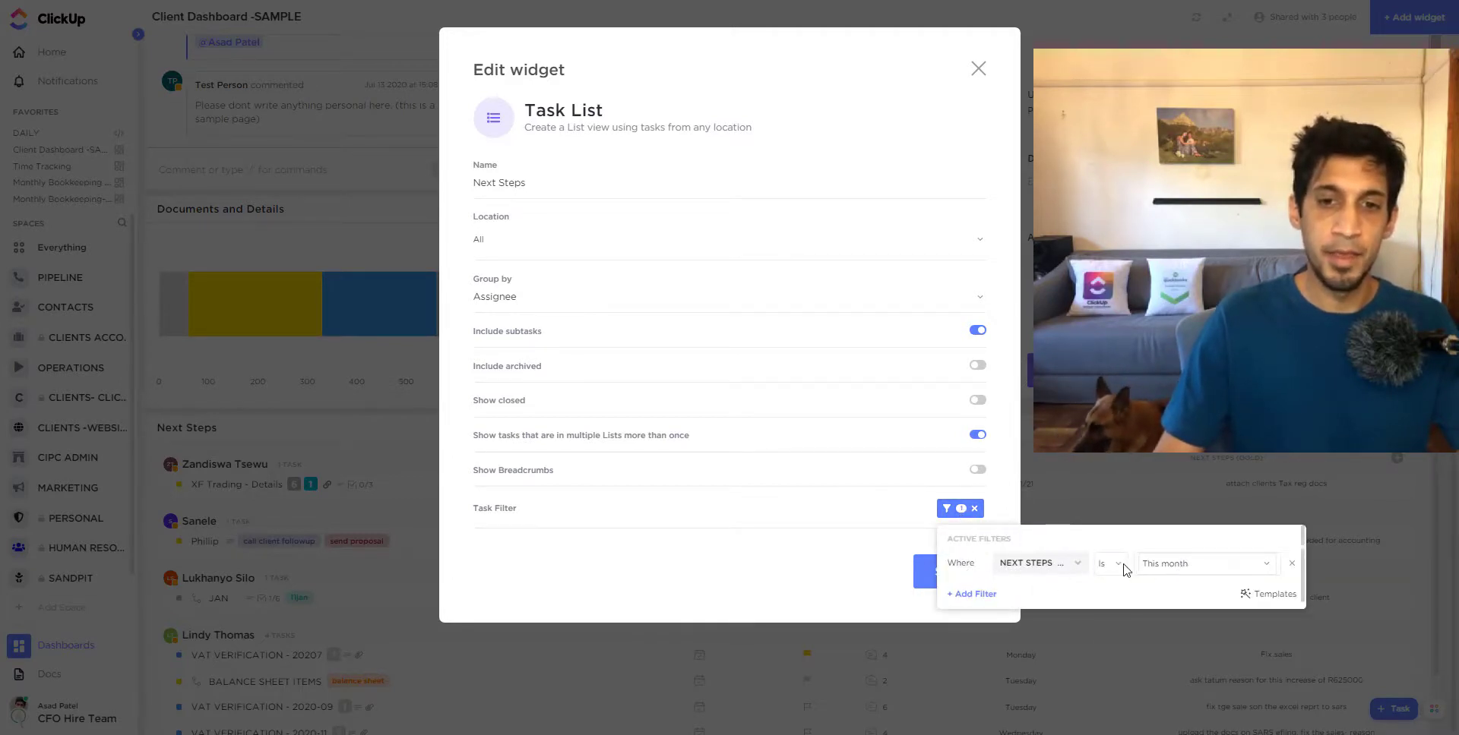
left_click(1267, 569)
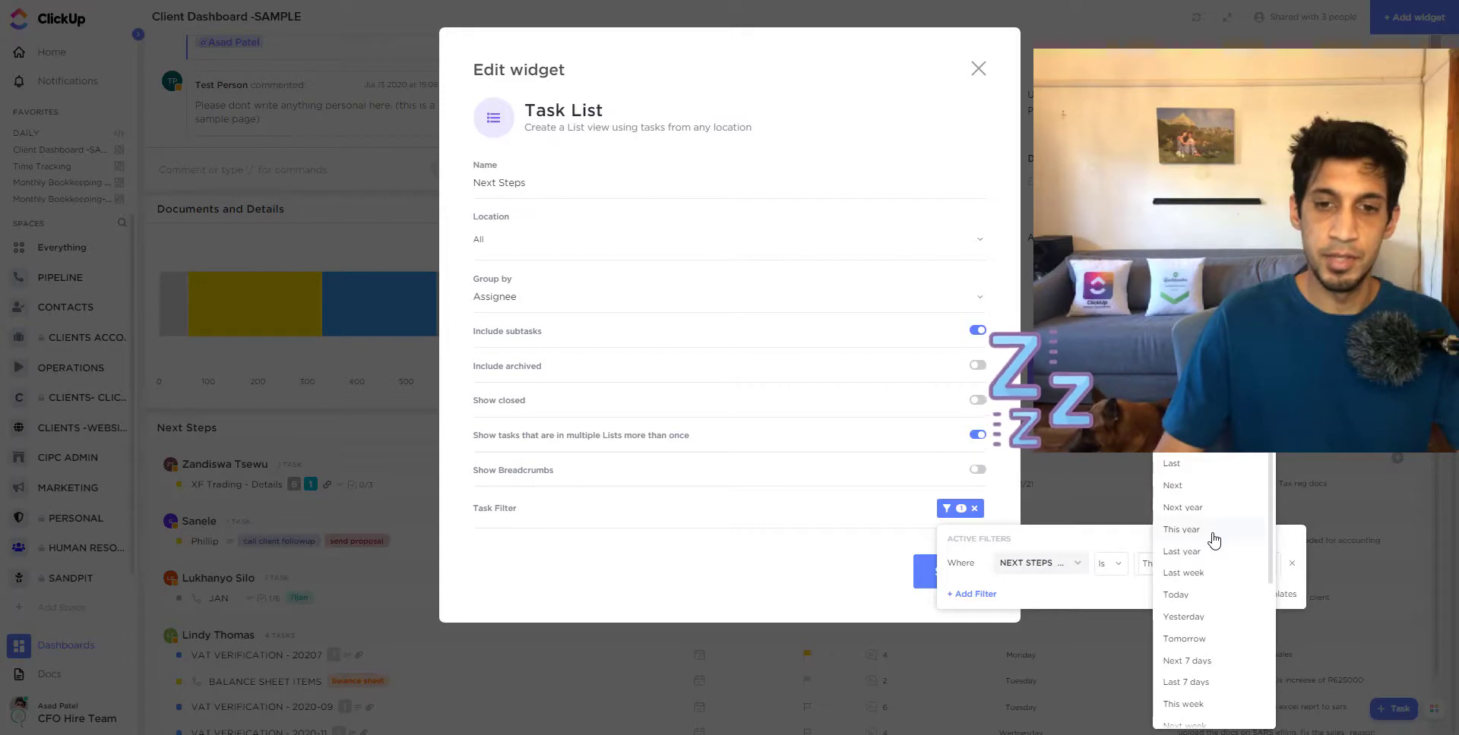
left_click(1192, 661)
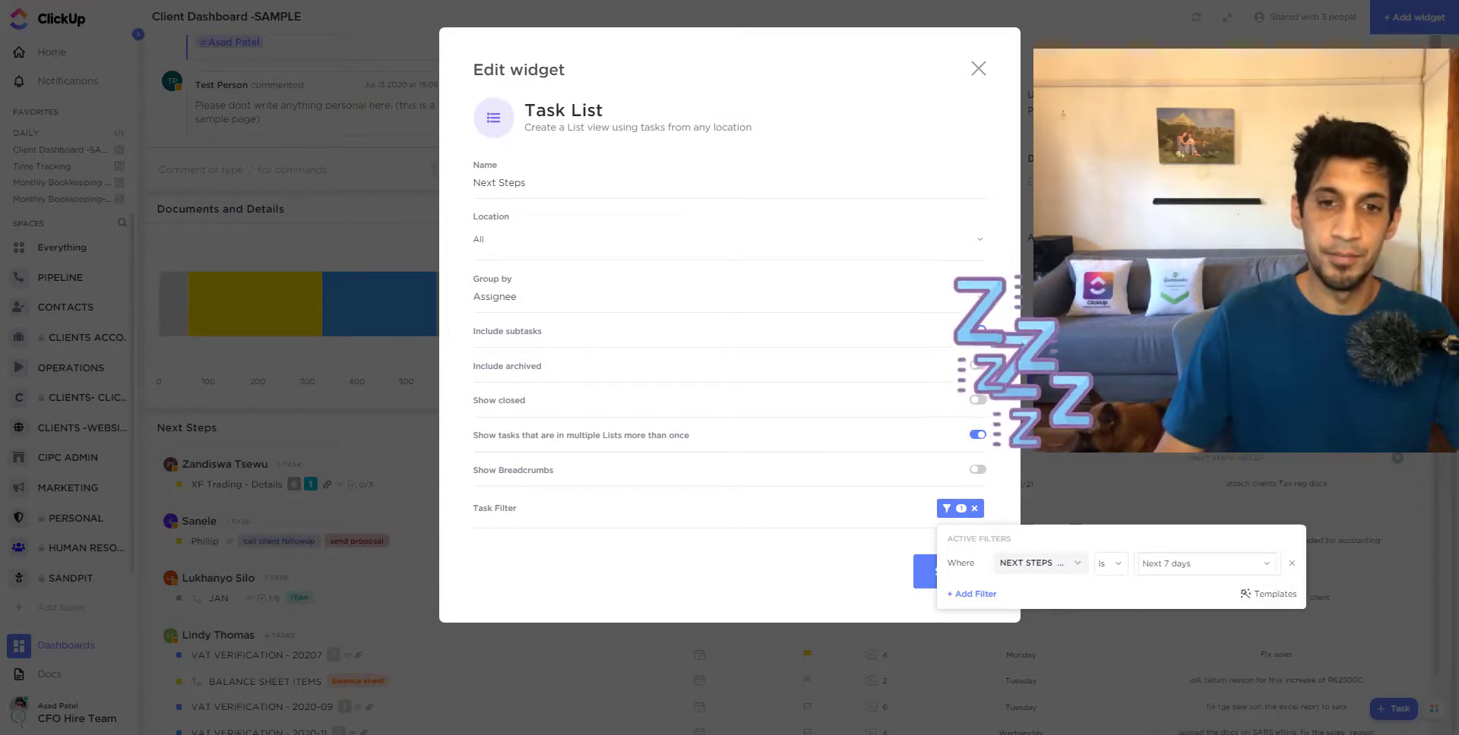
key("Escape")
left_click(943, 576)
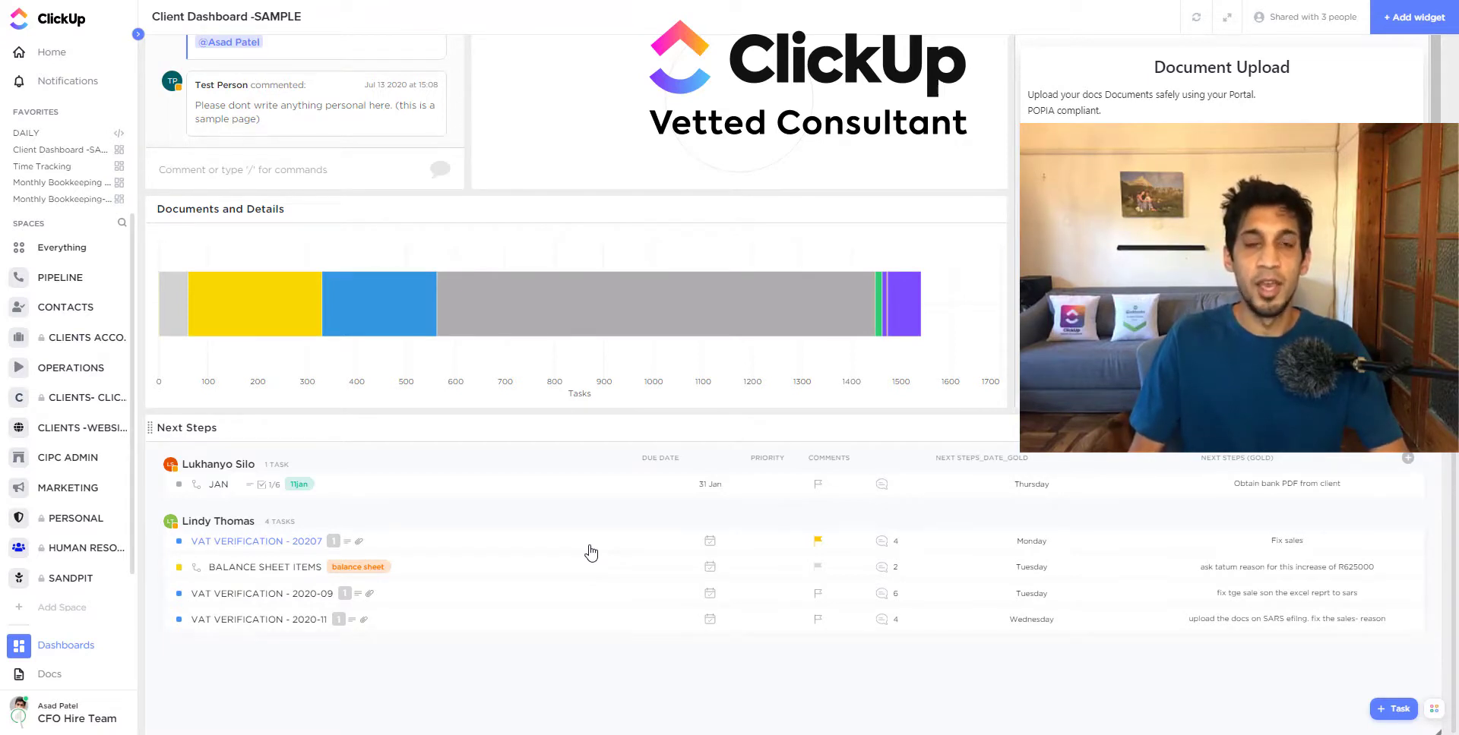
Step: Leave the dashboard and open the Home overview instead of the Inbox
mouse_move(885, 304)
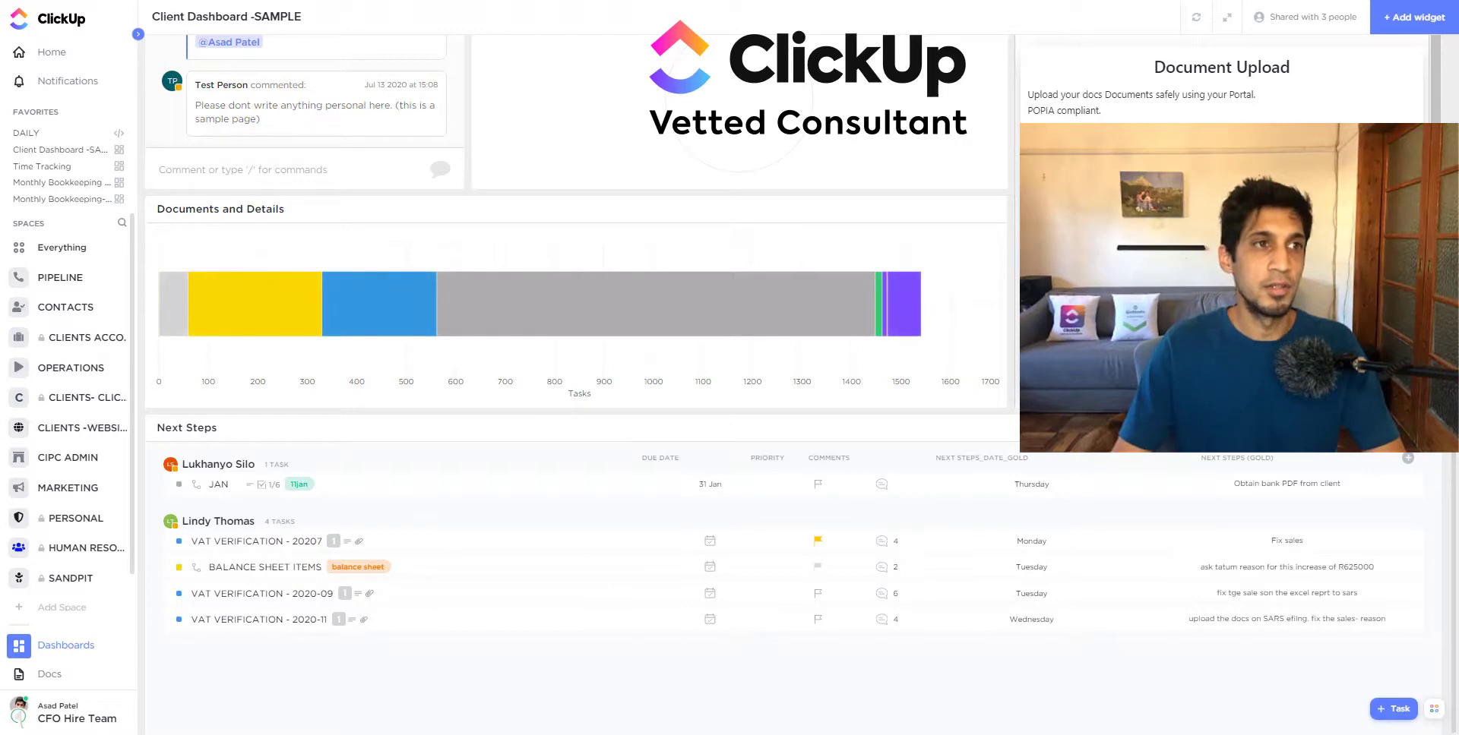
left_click(52, 52)
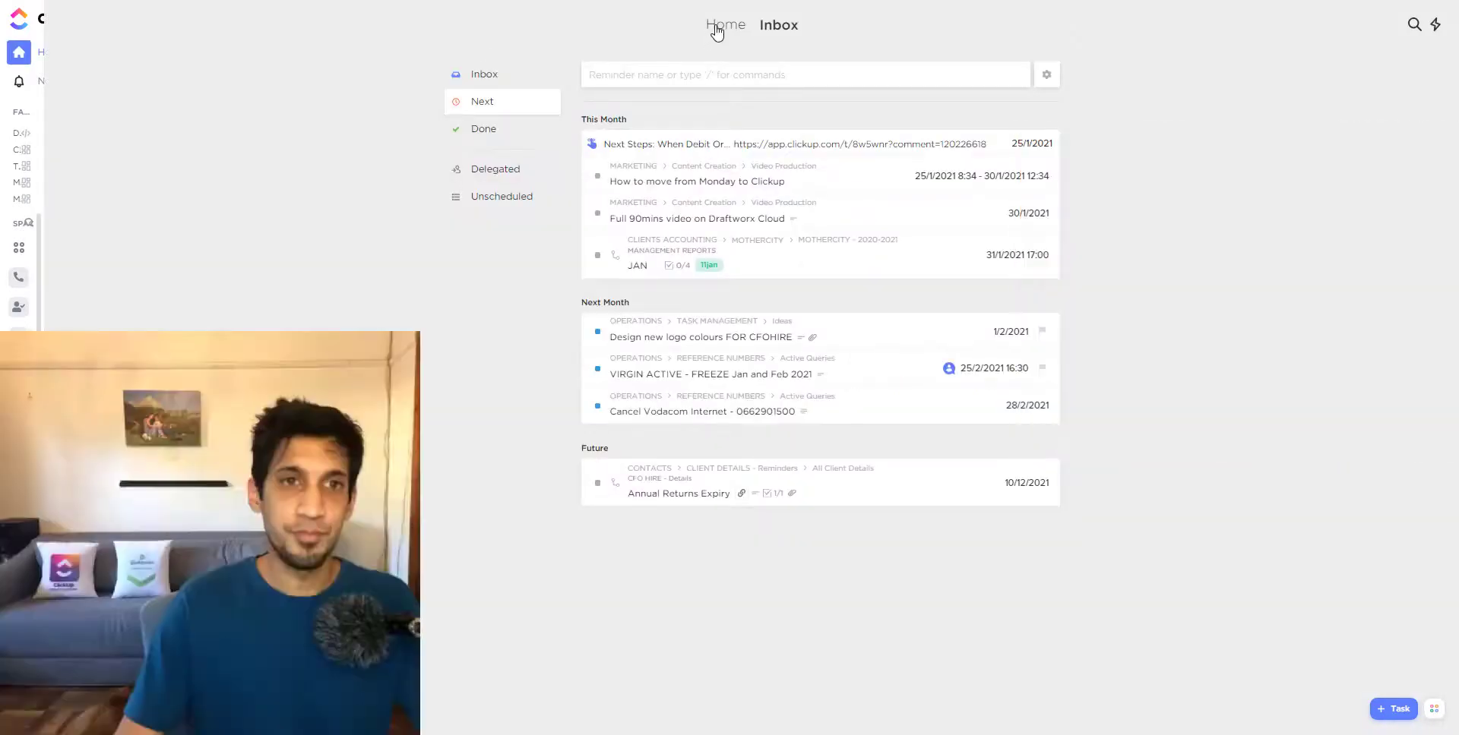
left_click(725, 30)
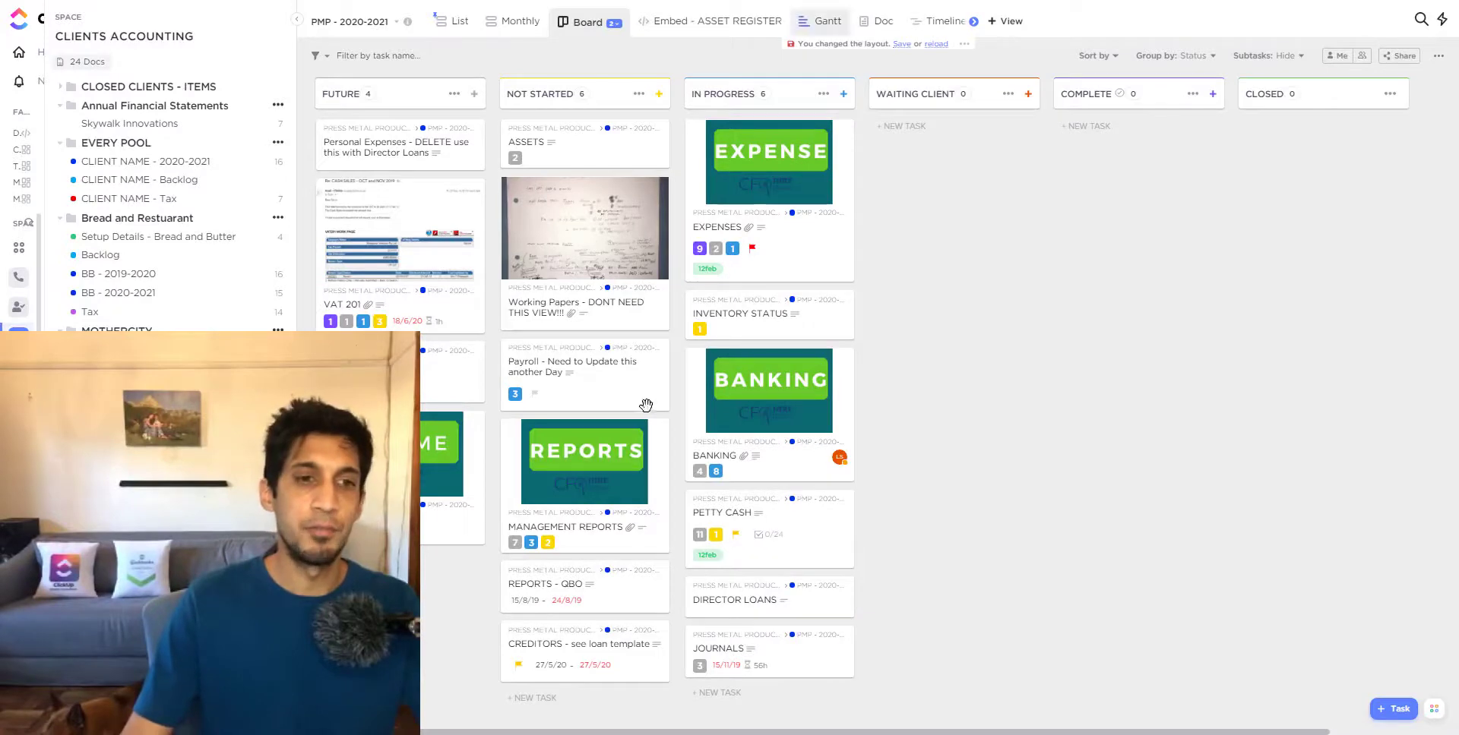
Step: Add the MANAGEMENT REPORTS task from the PMP - 2020-2021 board to your own LineUp and move it ahead of Quickbooks SETUP
mouse_move(607, 500)
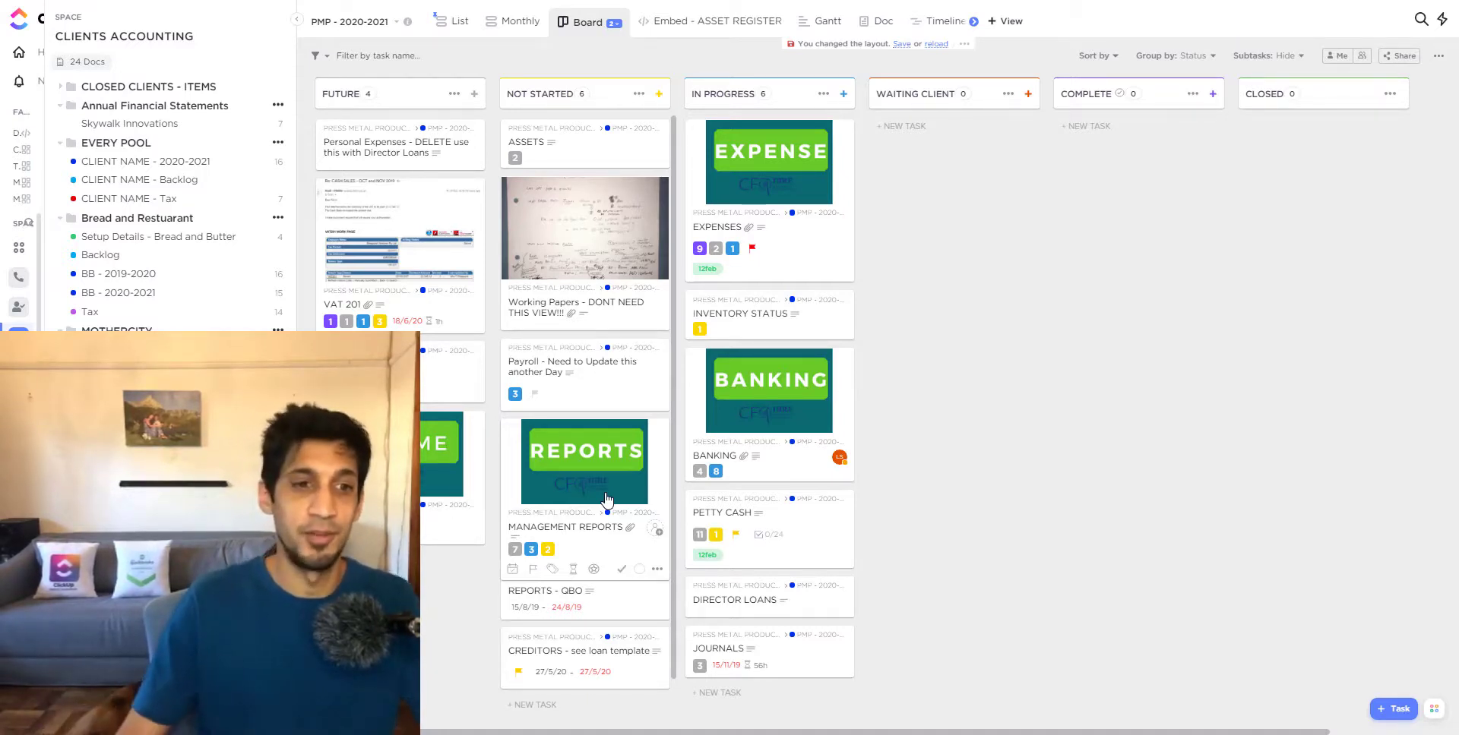
left_click(658, 569)
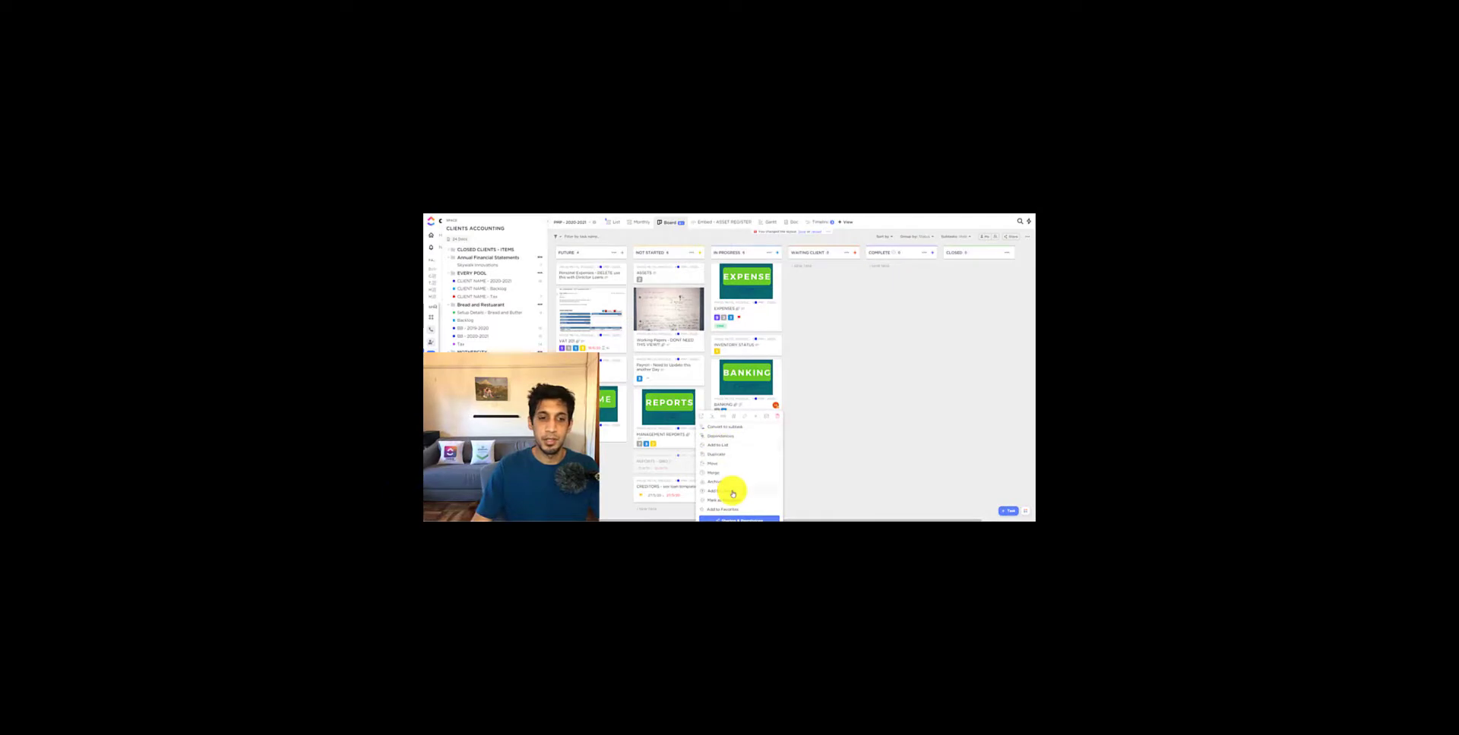
mouse_move(733, 494)
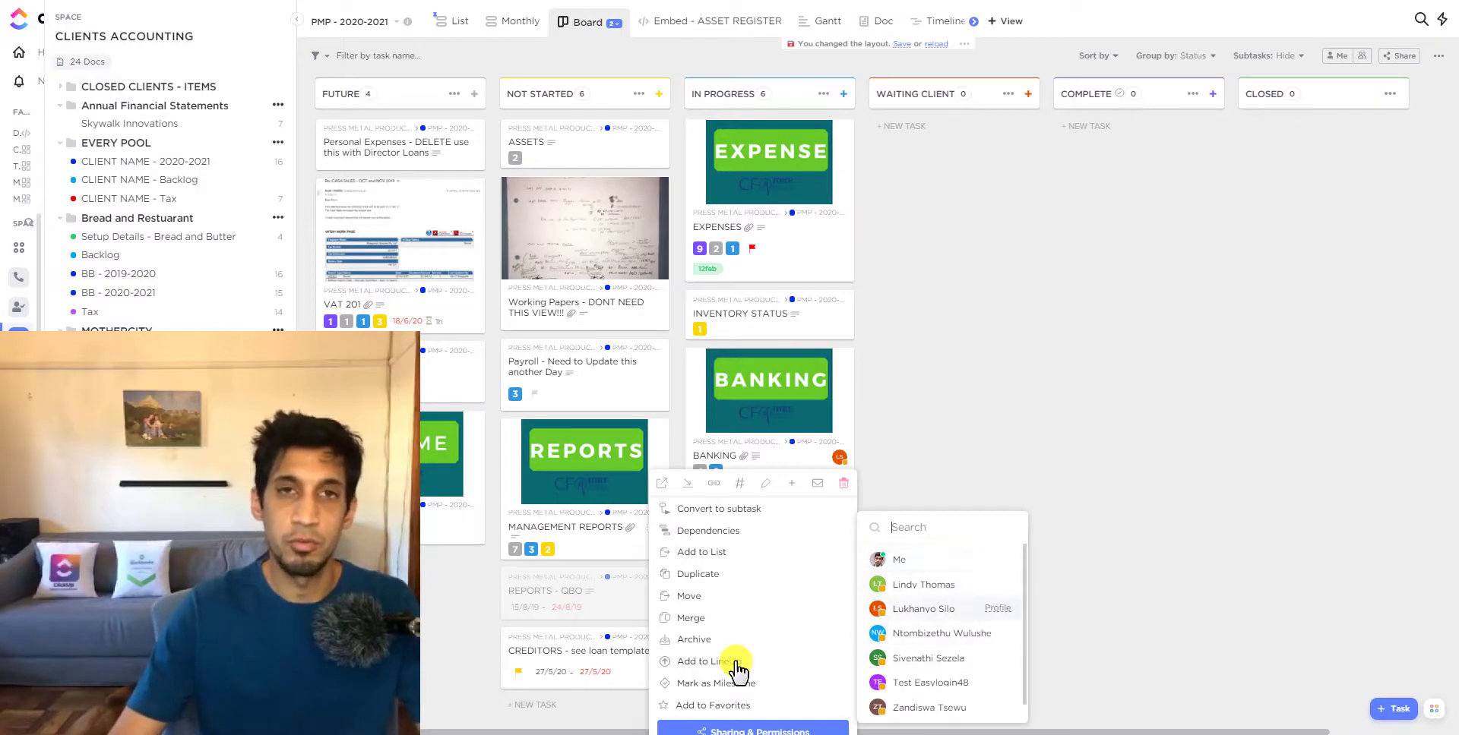
left_click(918, 569)
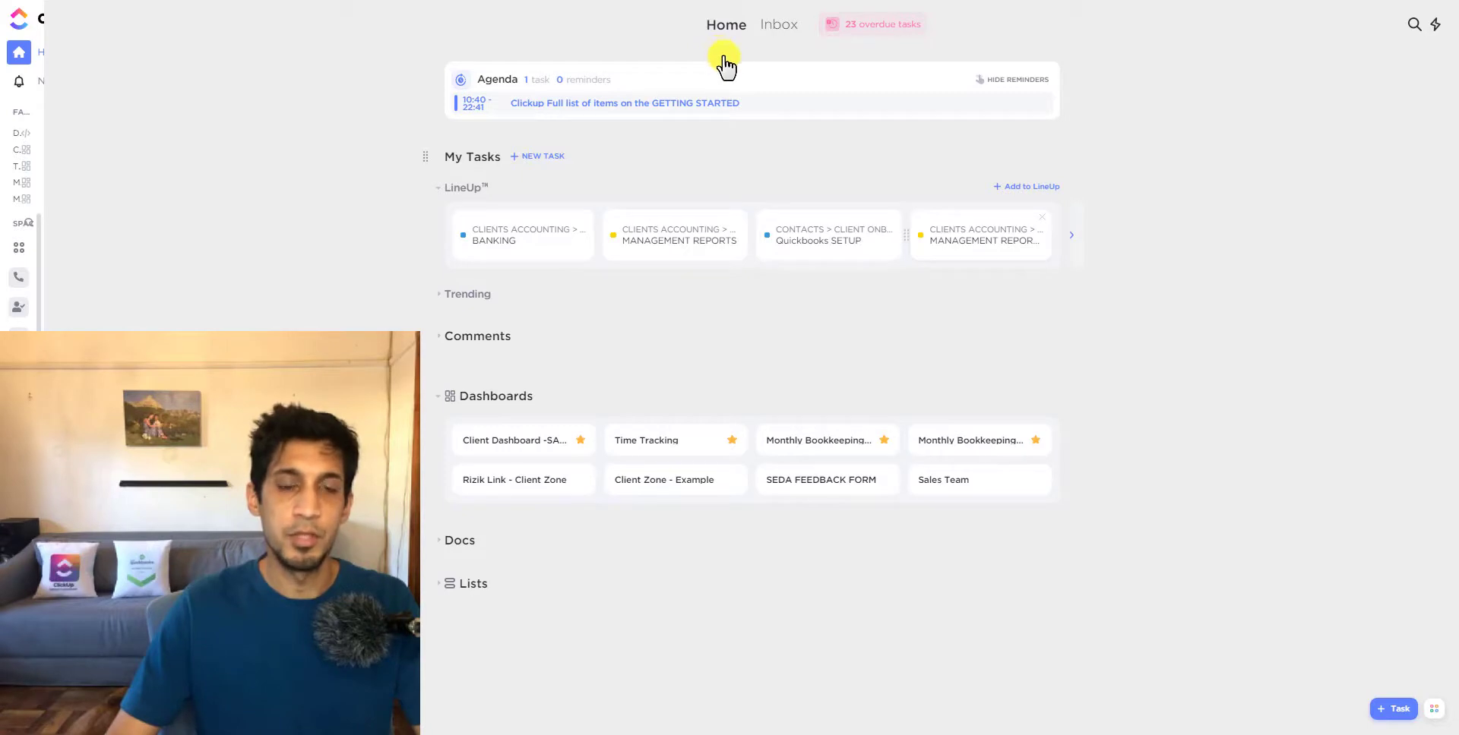
left_click_drag(956, 242, 776, 242)
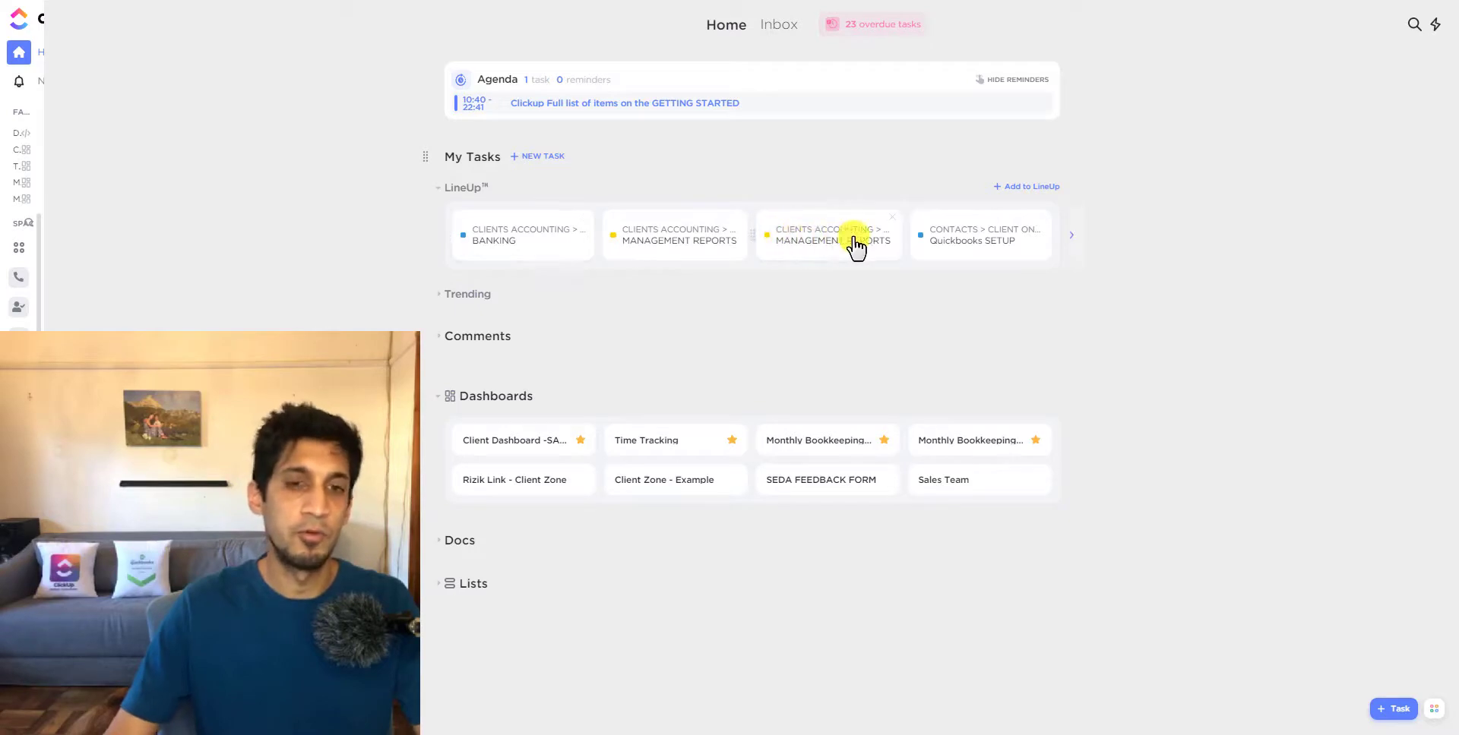
left_click(1071, 243)
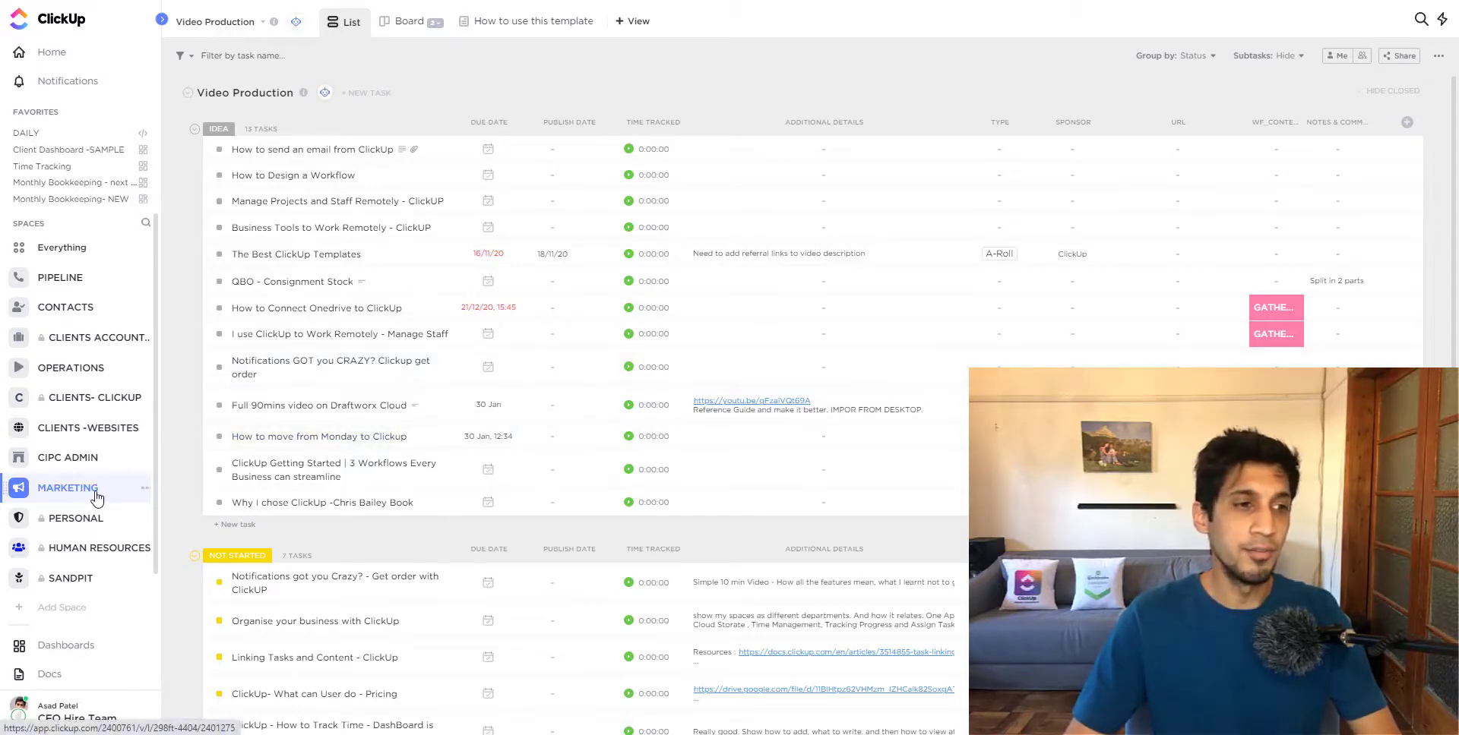
Step: Add the existing date field NEXT STEPS_DATE_gold to the MARKETING space's custom fields, finding it by searching for "gold"
left_click(144, 490)
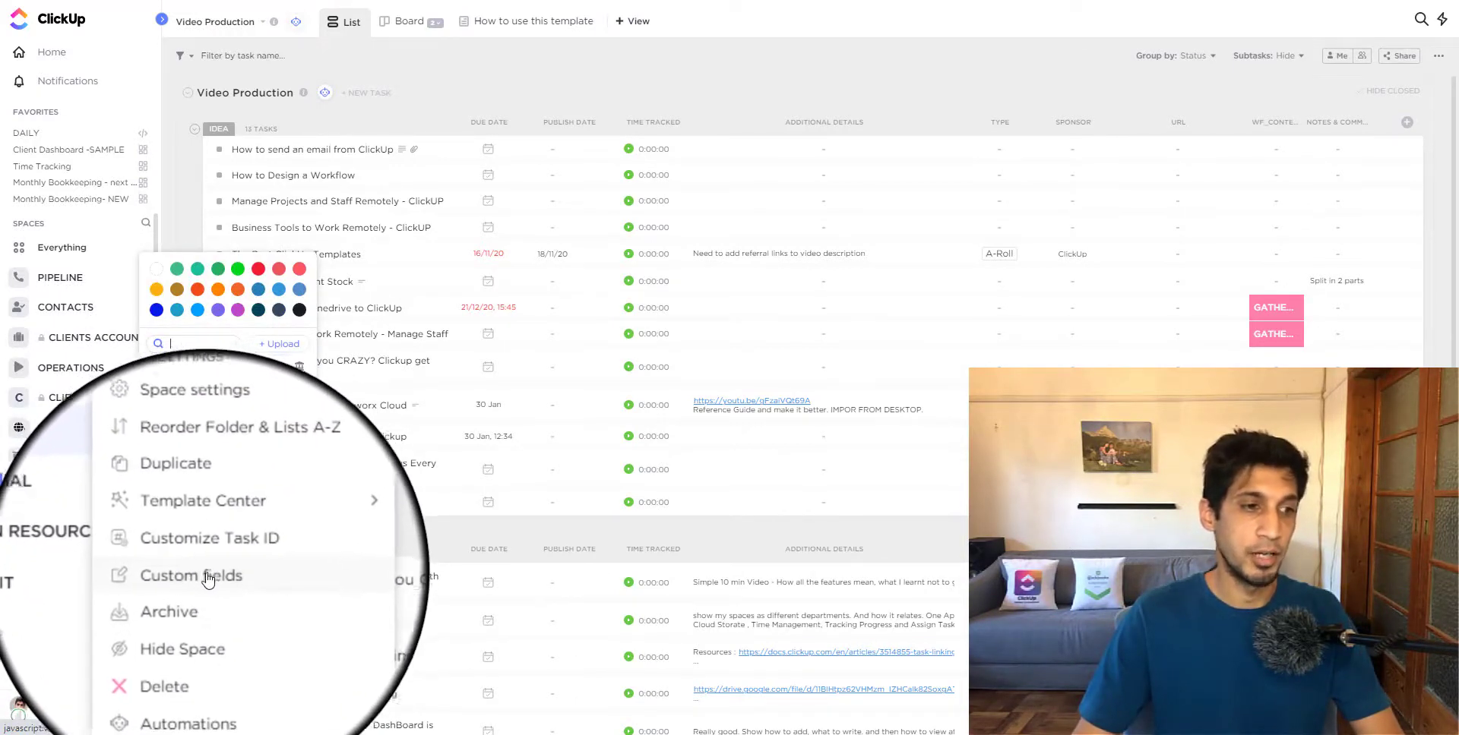
left_click(213, 580)
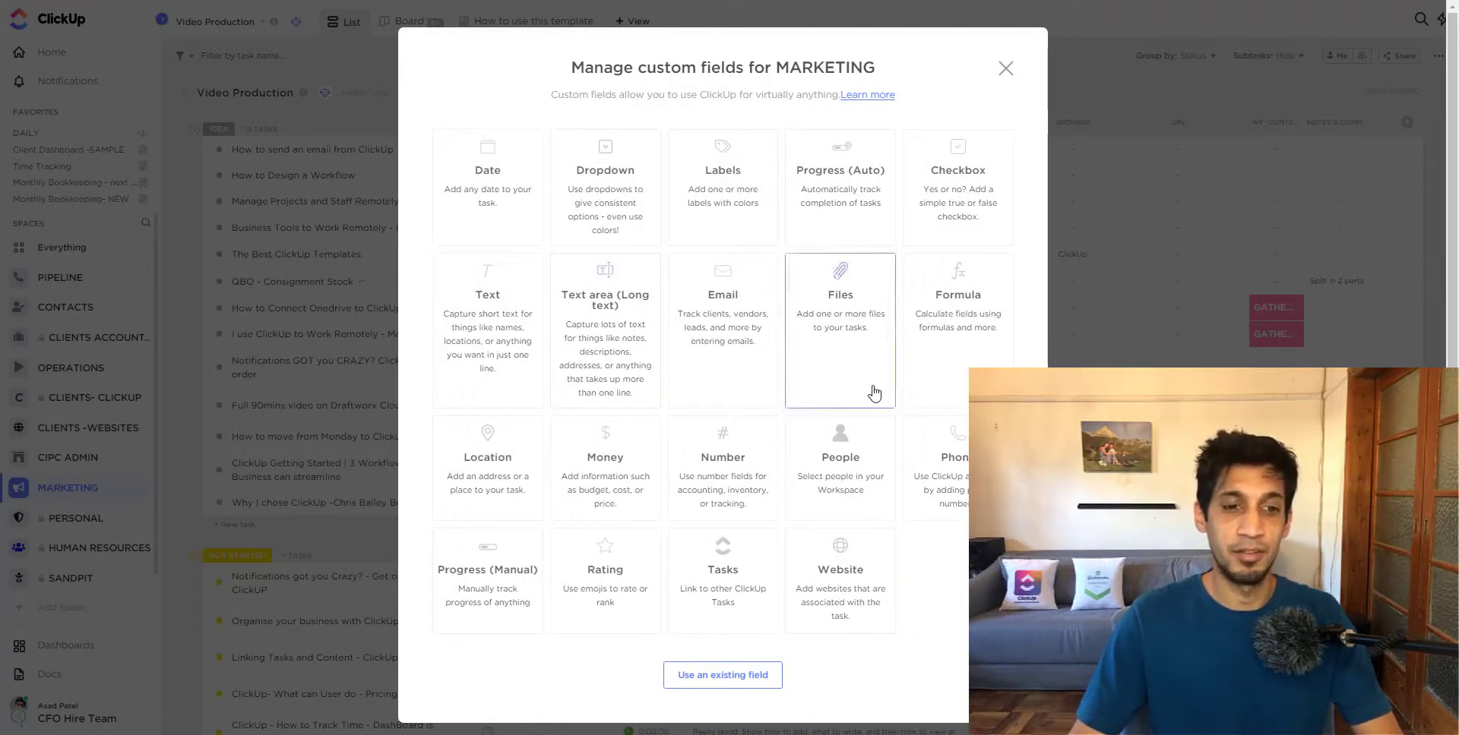
left_click(722, 674)
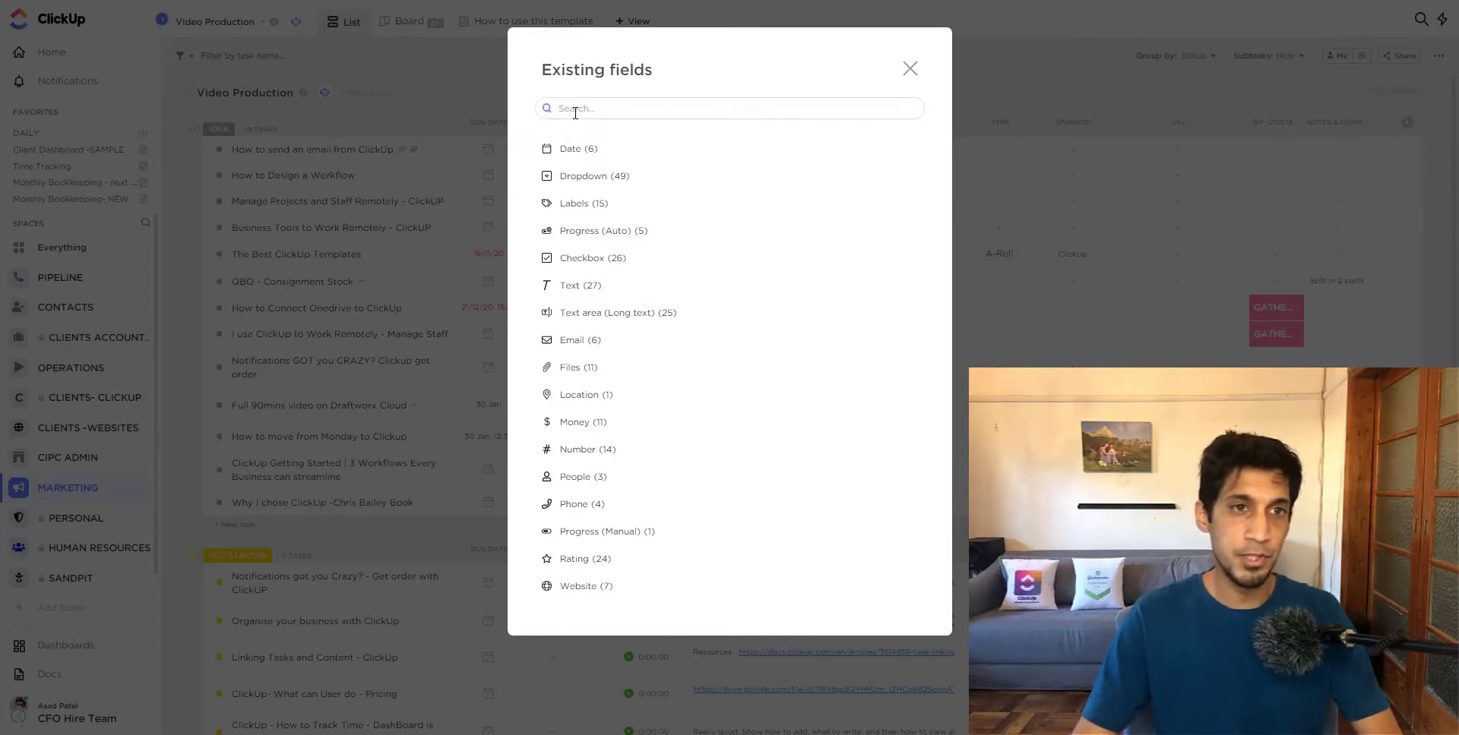
type("gold")
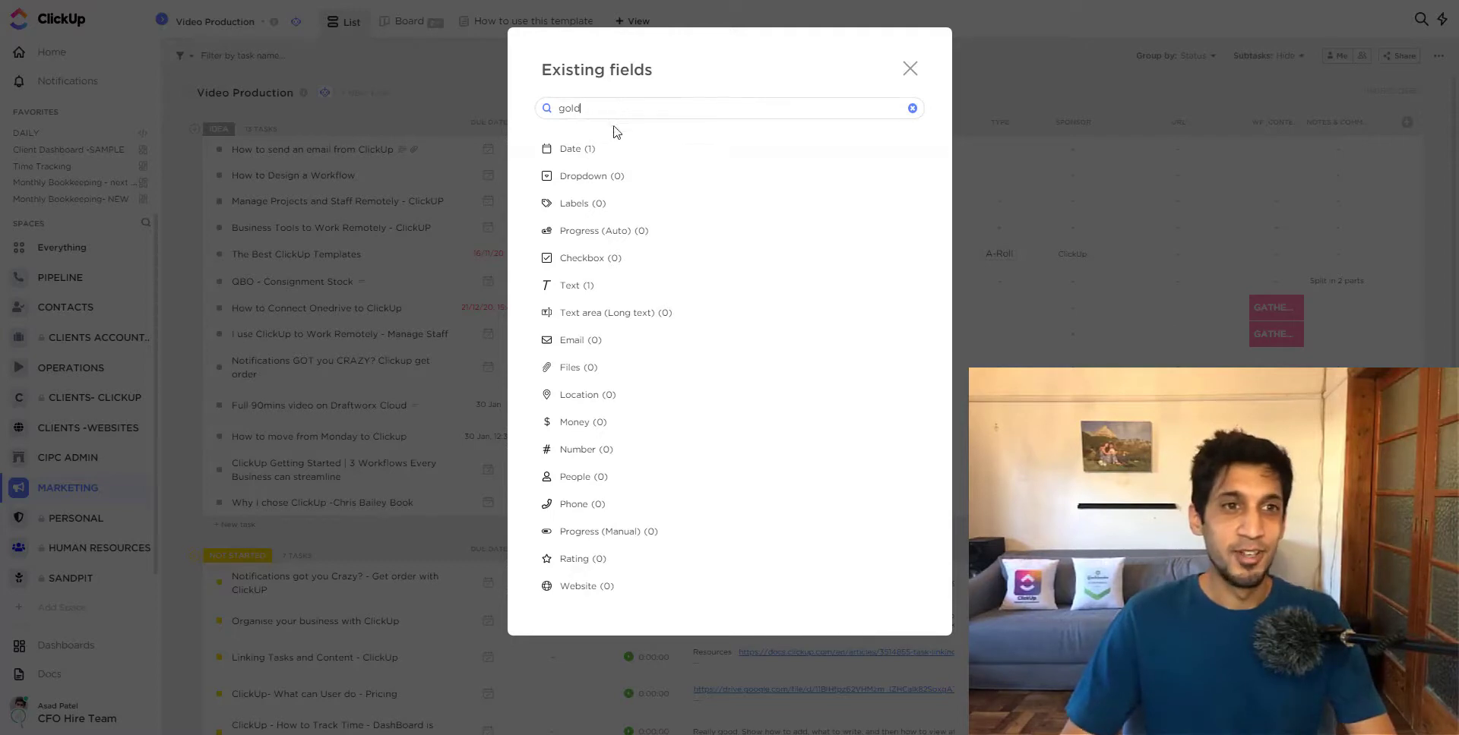
left_click(583, 151)
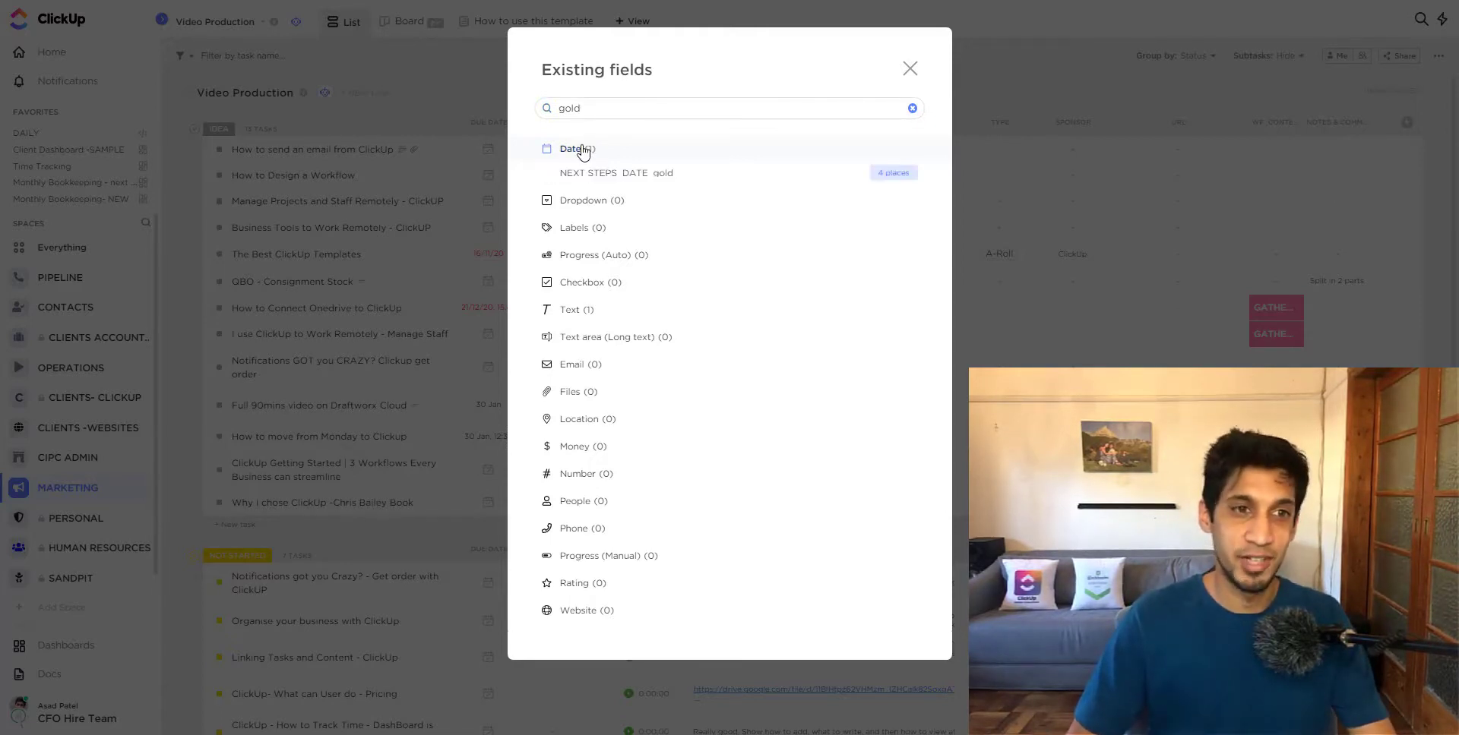
mouse_move(633, 181)
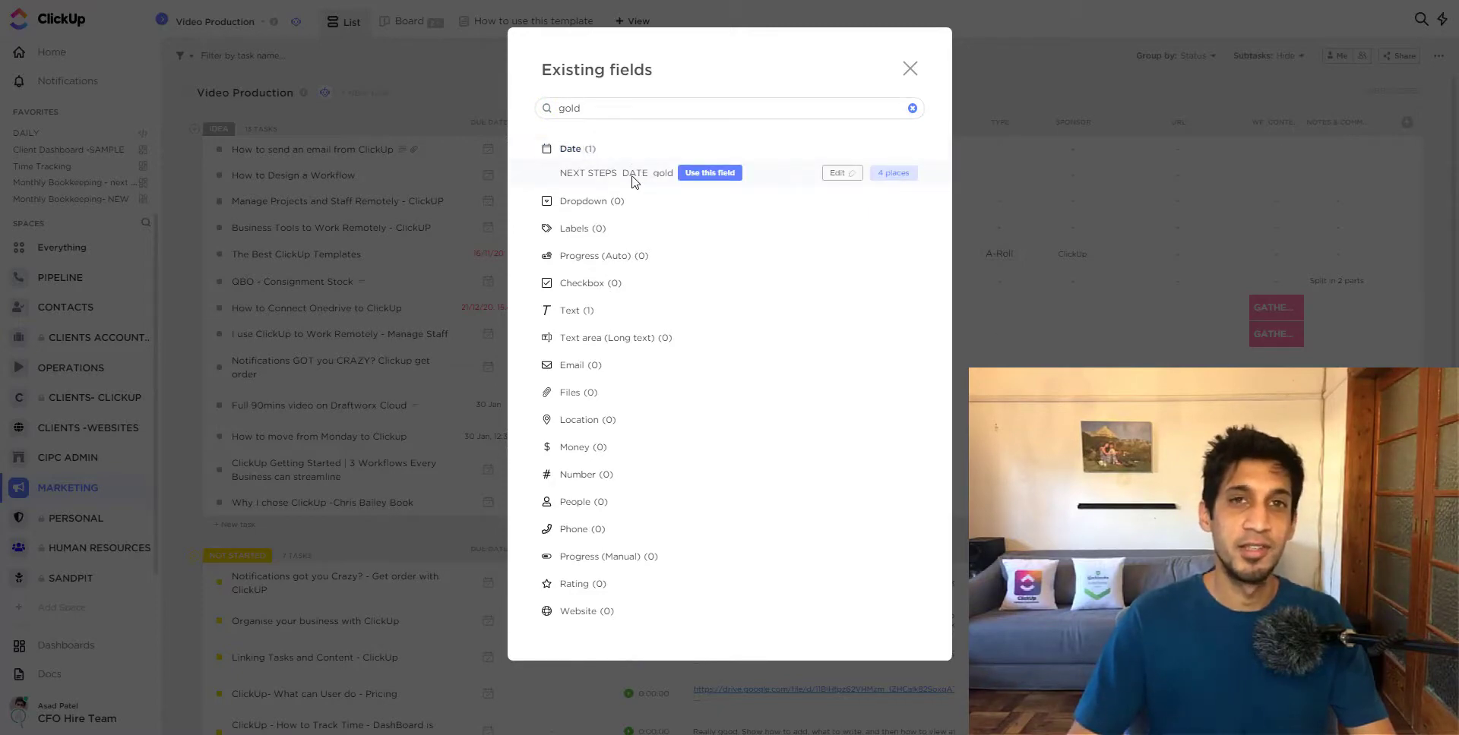
left_click(718, 174)
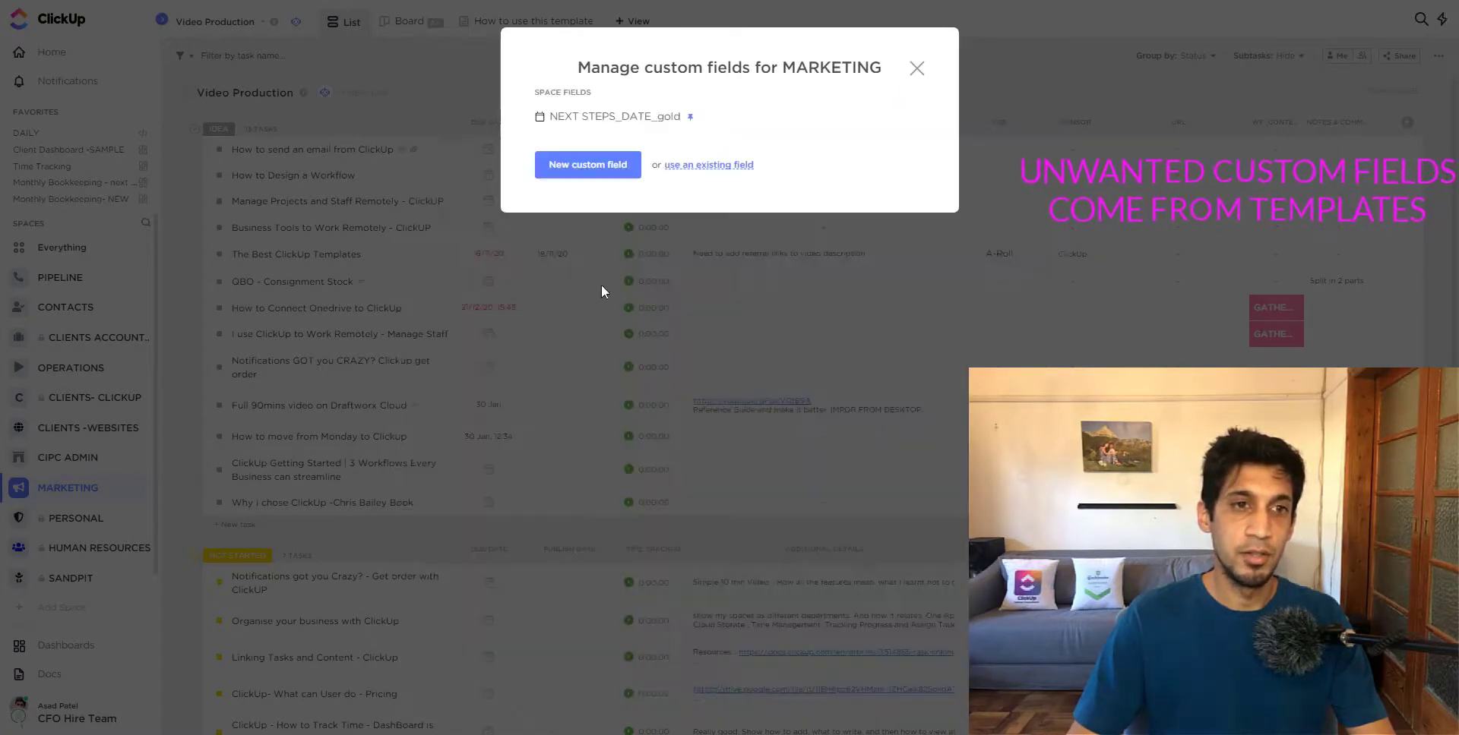
Step: Add the existing text field Next Steps (GOLD) to the MARKETING space's custom fields, finding it by searching for "gold"
left_click(703, 170)
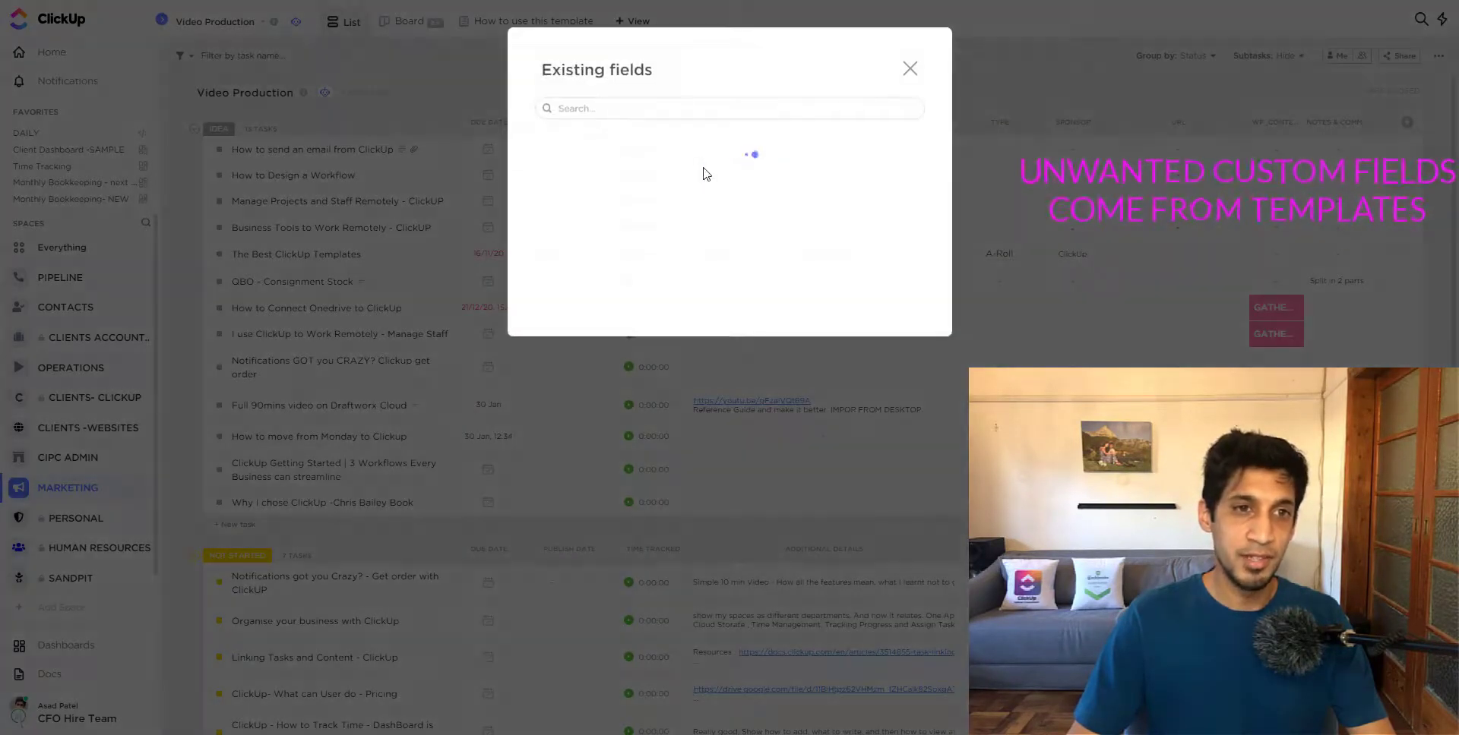
left_click(638, 108)
type("g")
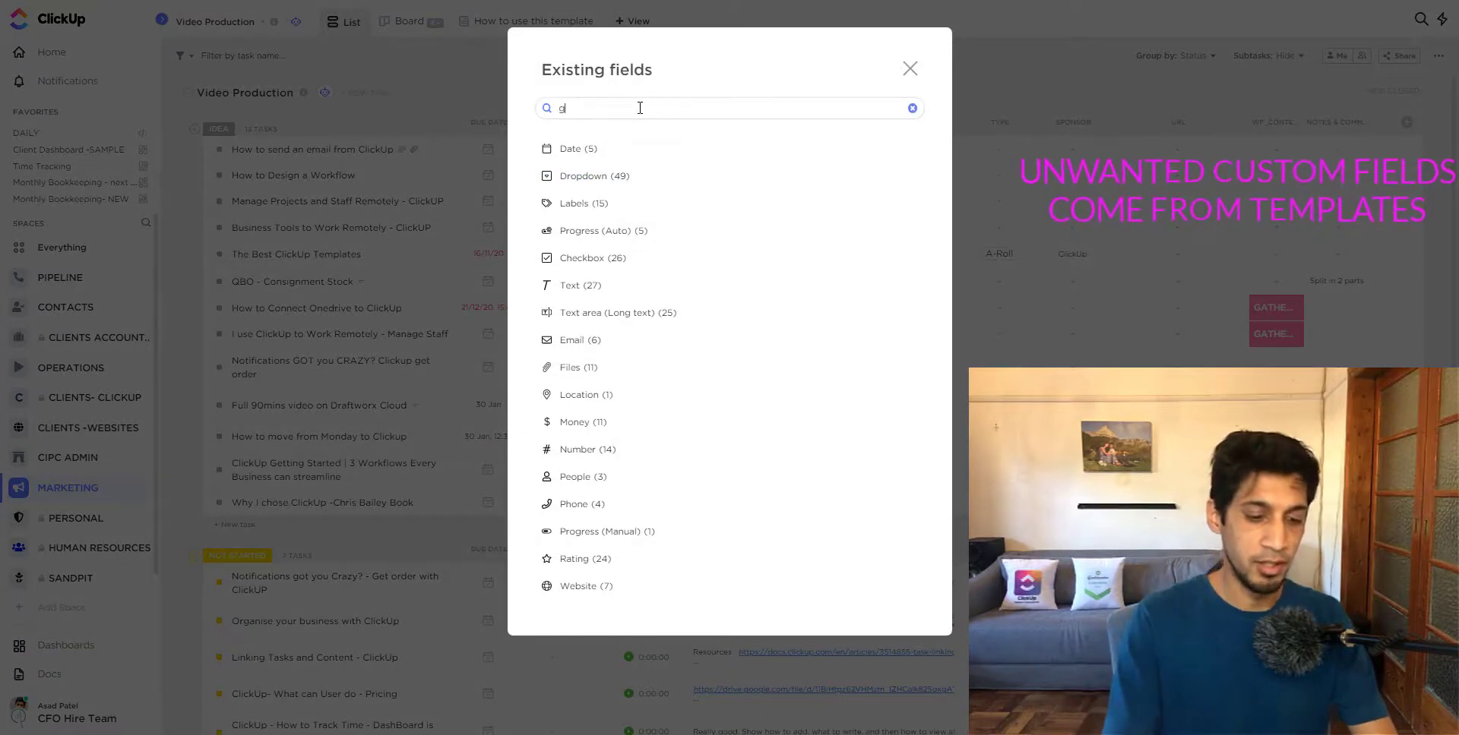
type("old")
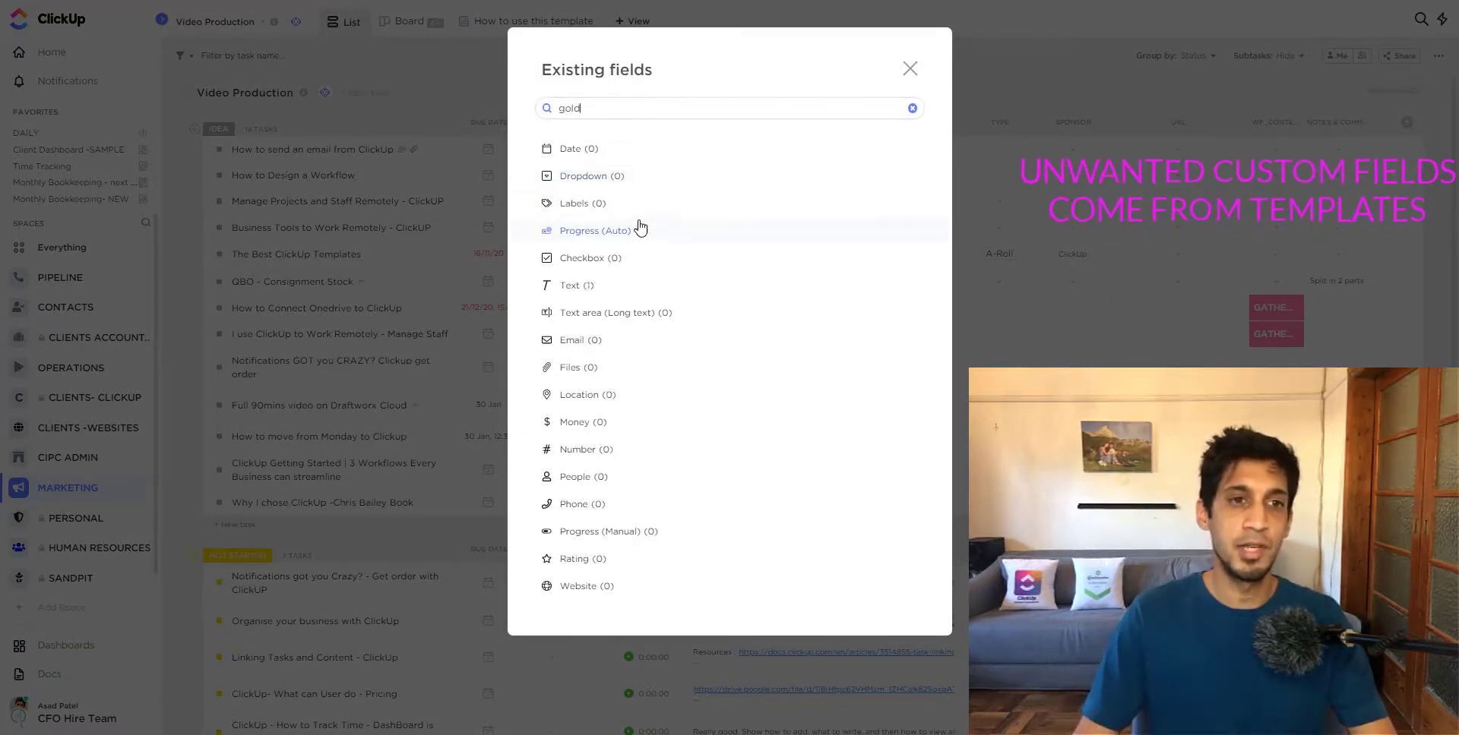
left_click(581, 289)
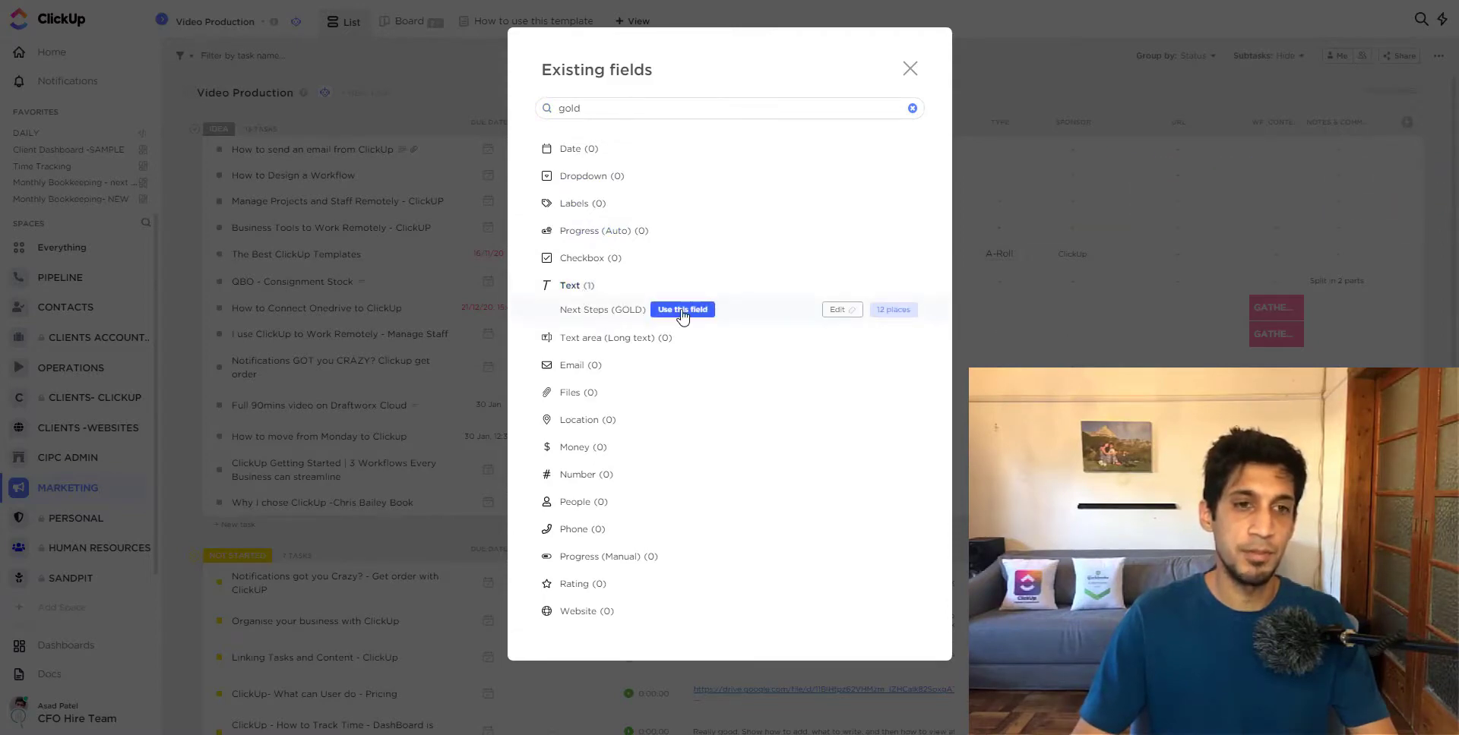
left_click(684, 310)
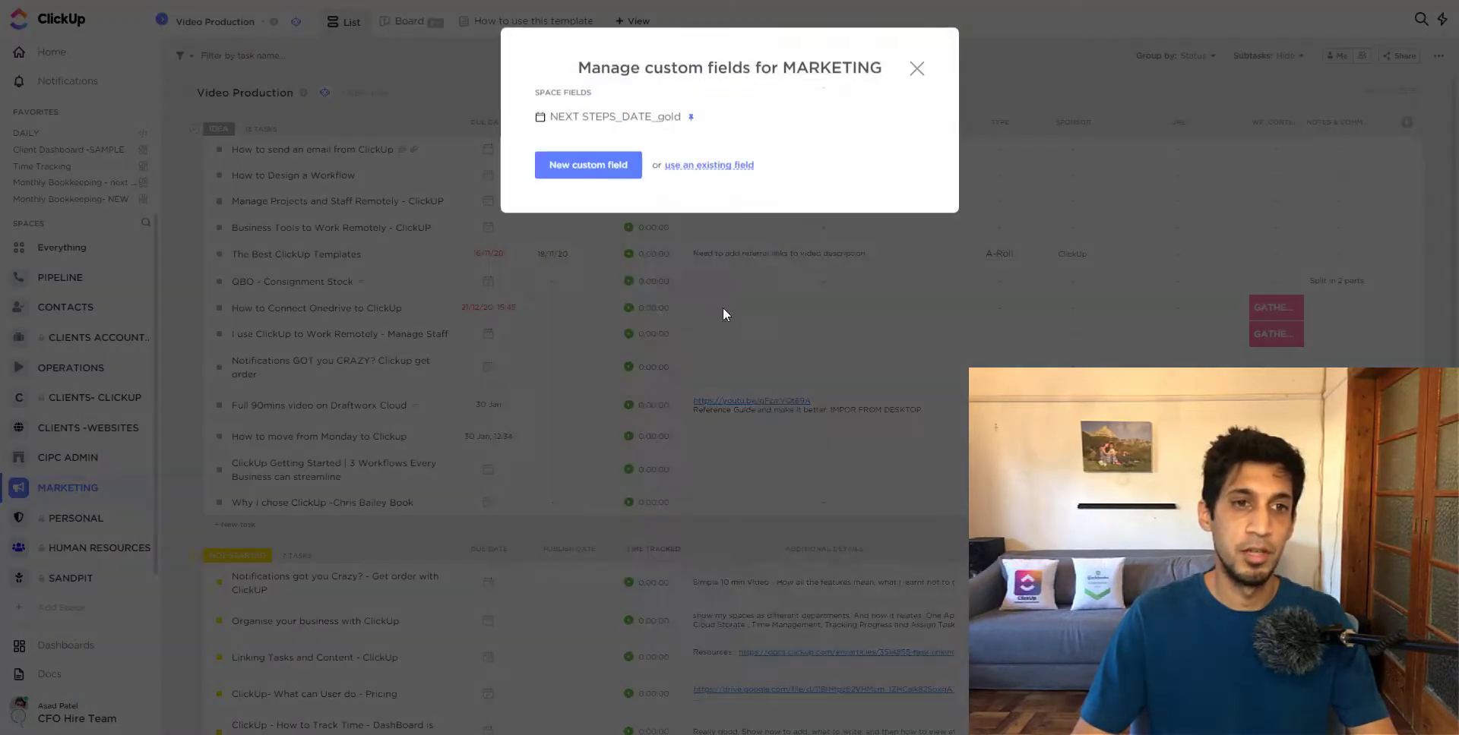
left_click(915, 70)
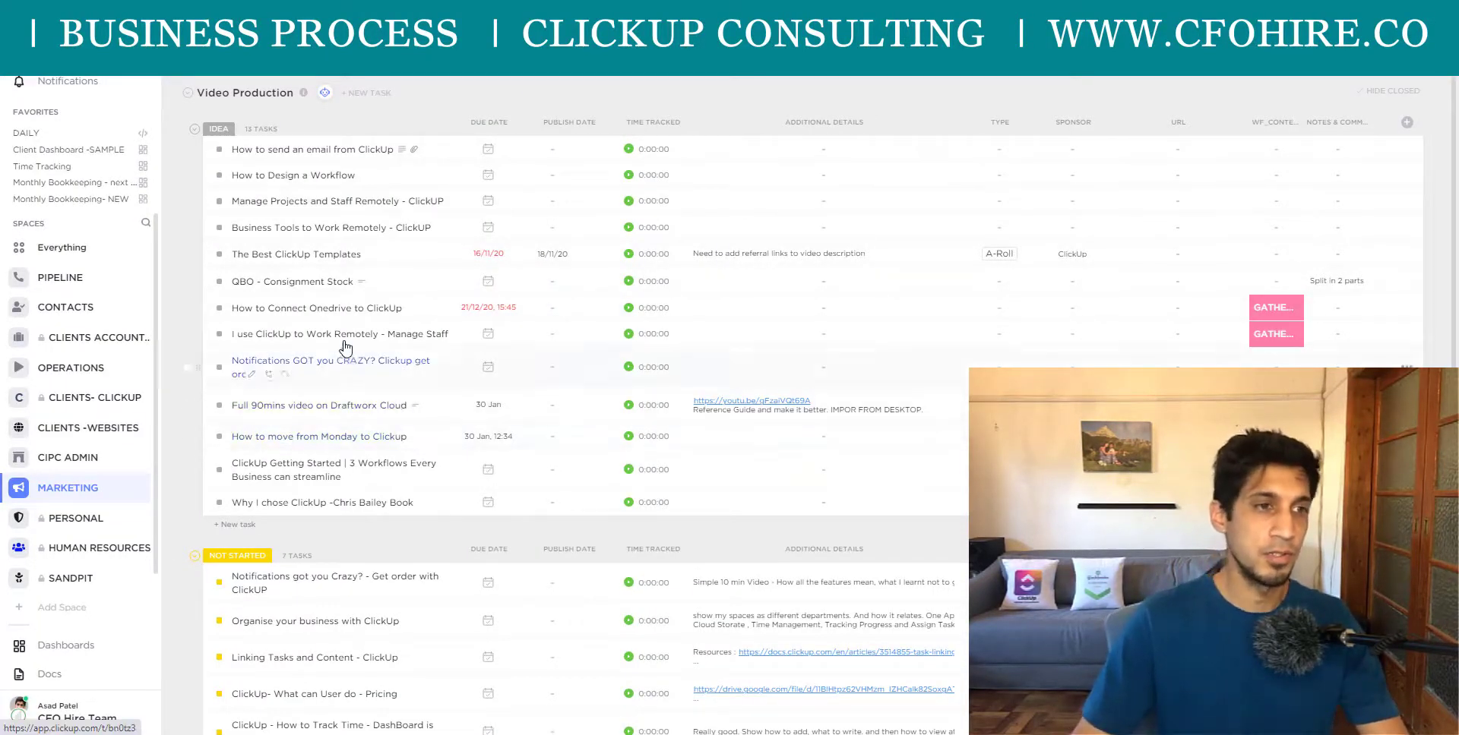
Step: Set NEXT STEPS_DATE_gold to Wednesday 13 January on the Video Production task "ClickUp- What can User do - Pricing"
scroll(346, 342, "down", 3)
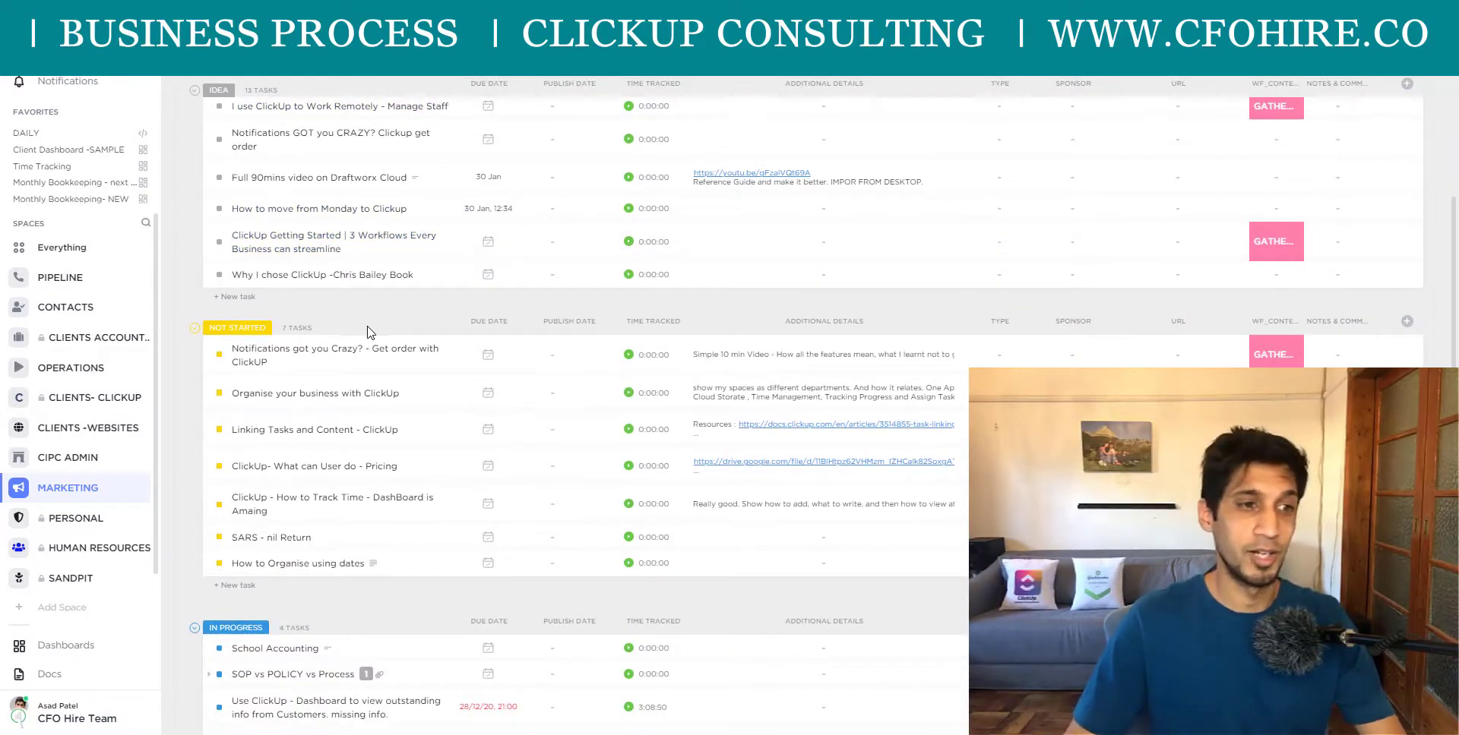
scroll(367, 331, "down", 5)
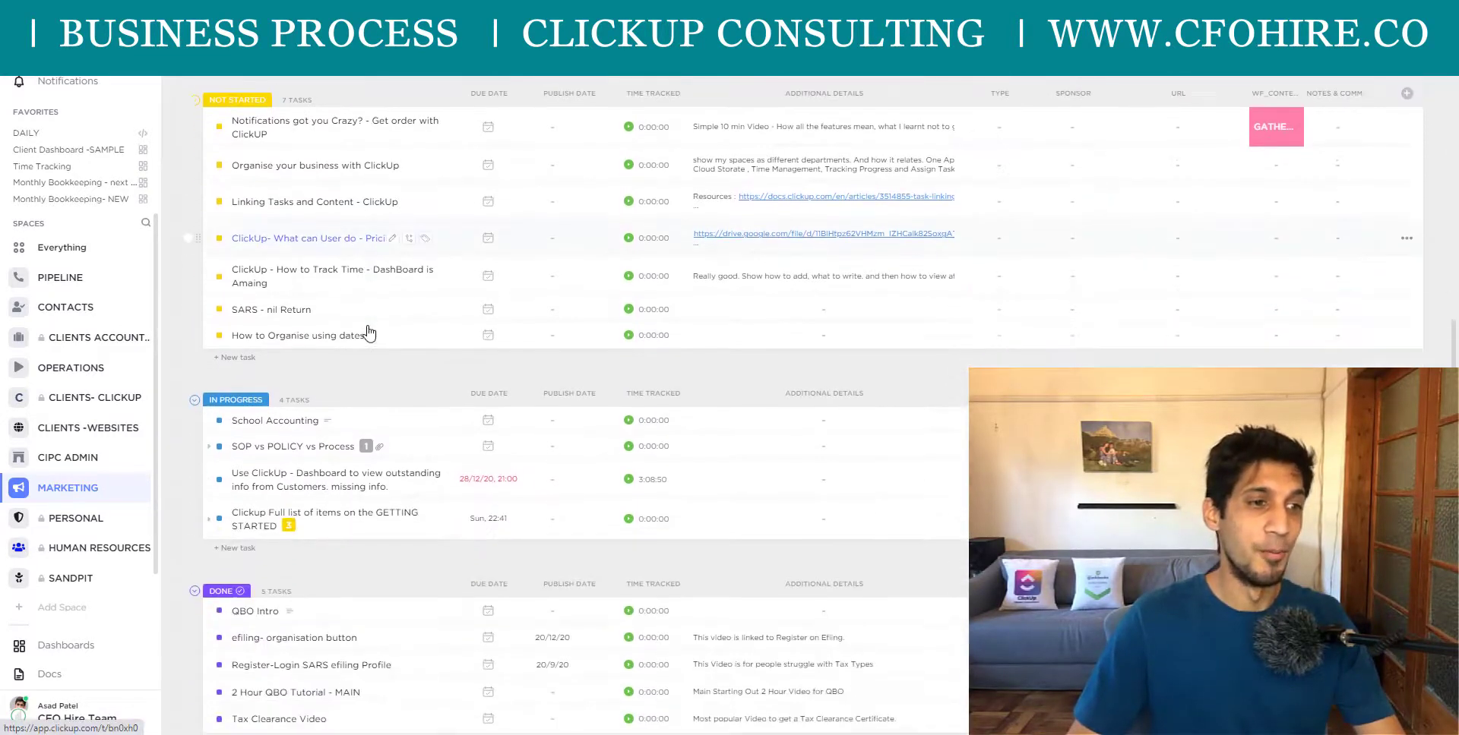
scroll(368, 331, "up", 4)
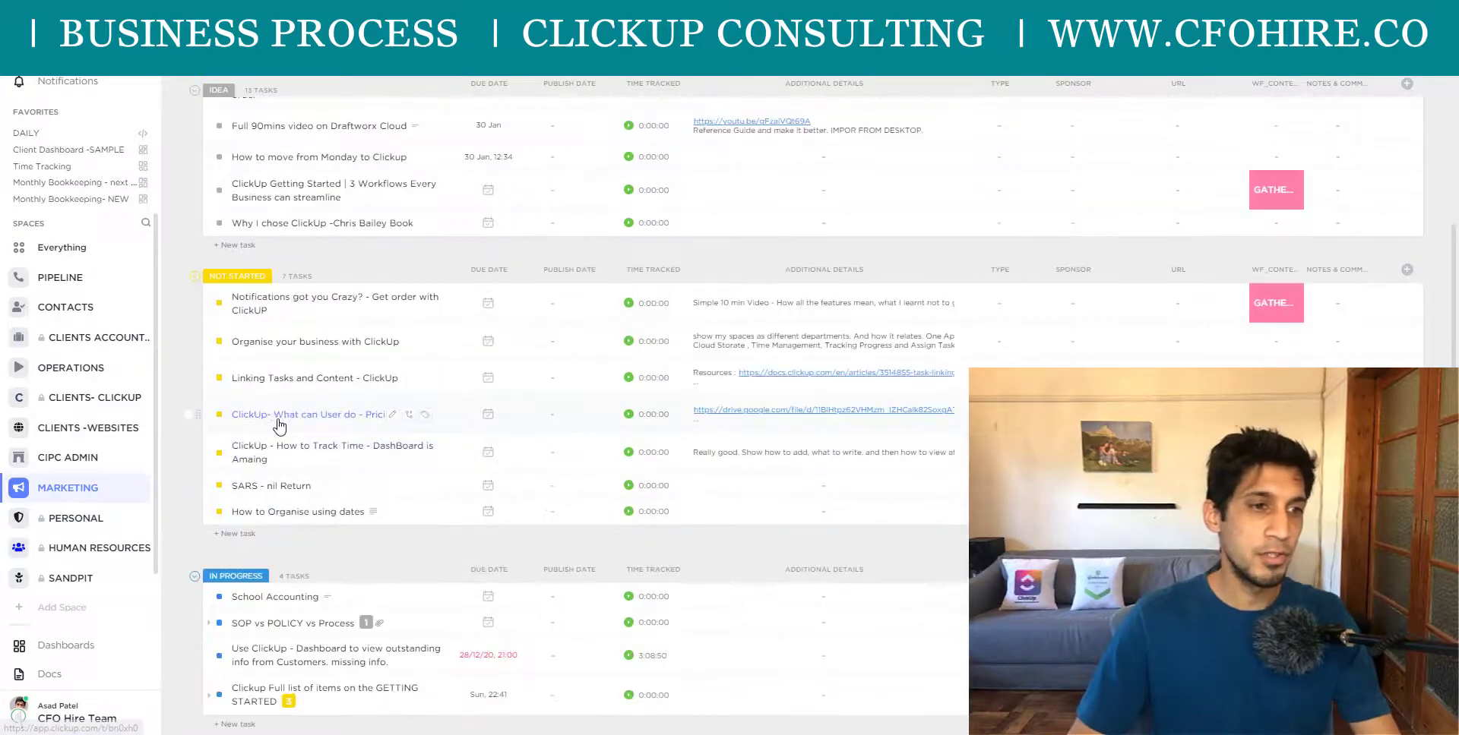
left_click(335, 424)
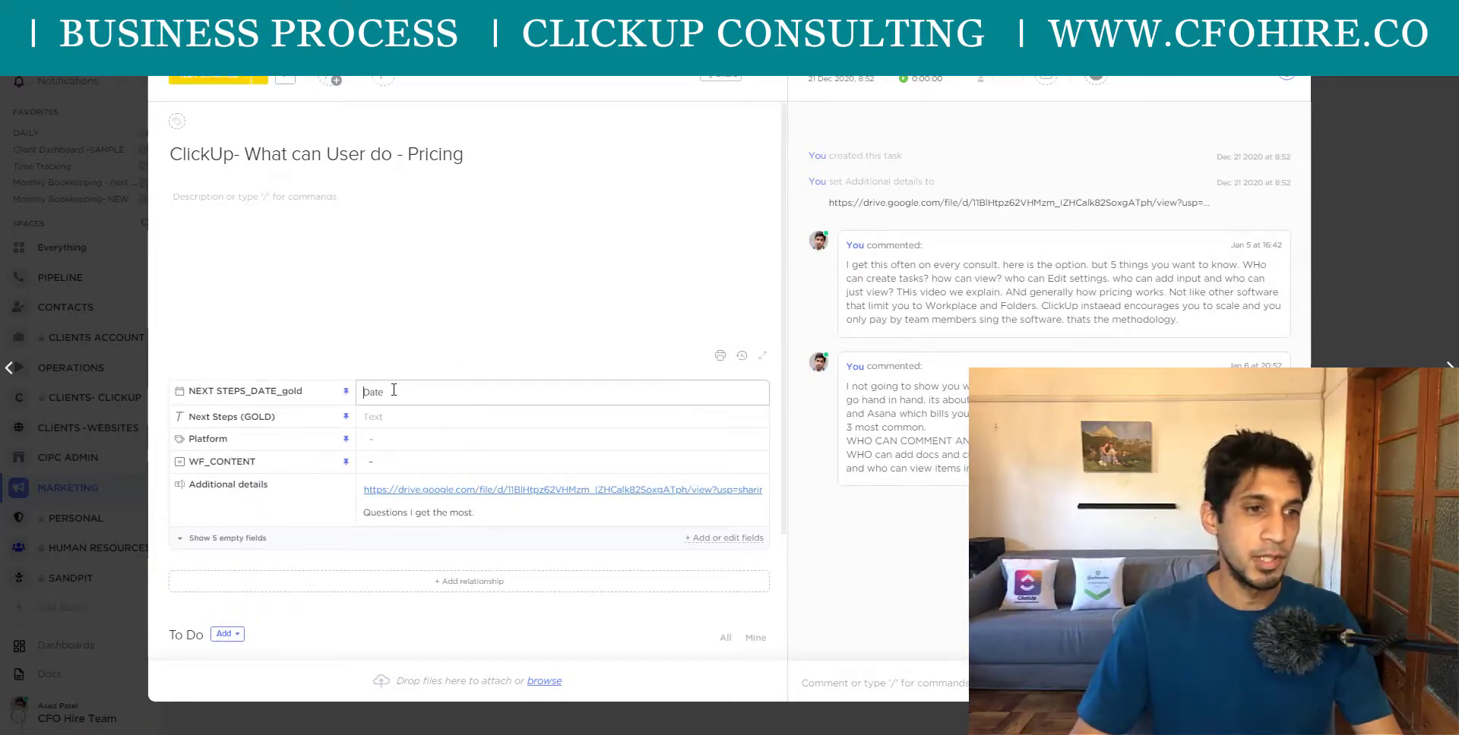
left_click(417, 392)
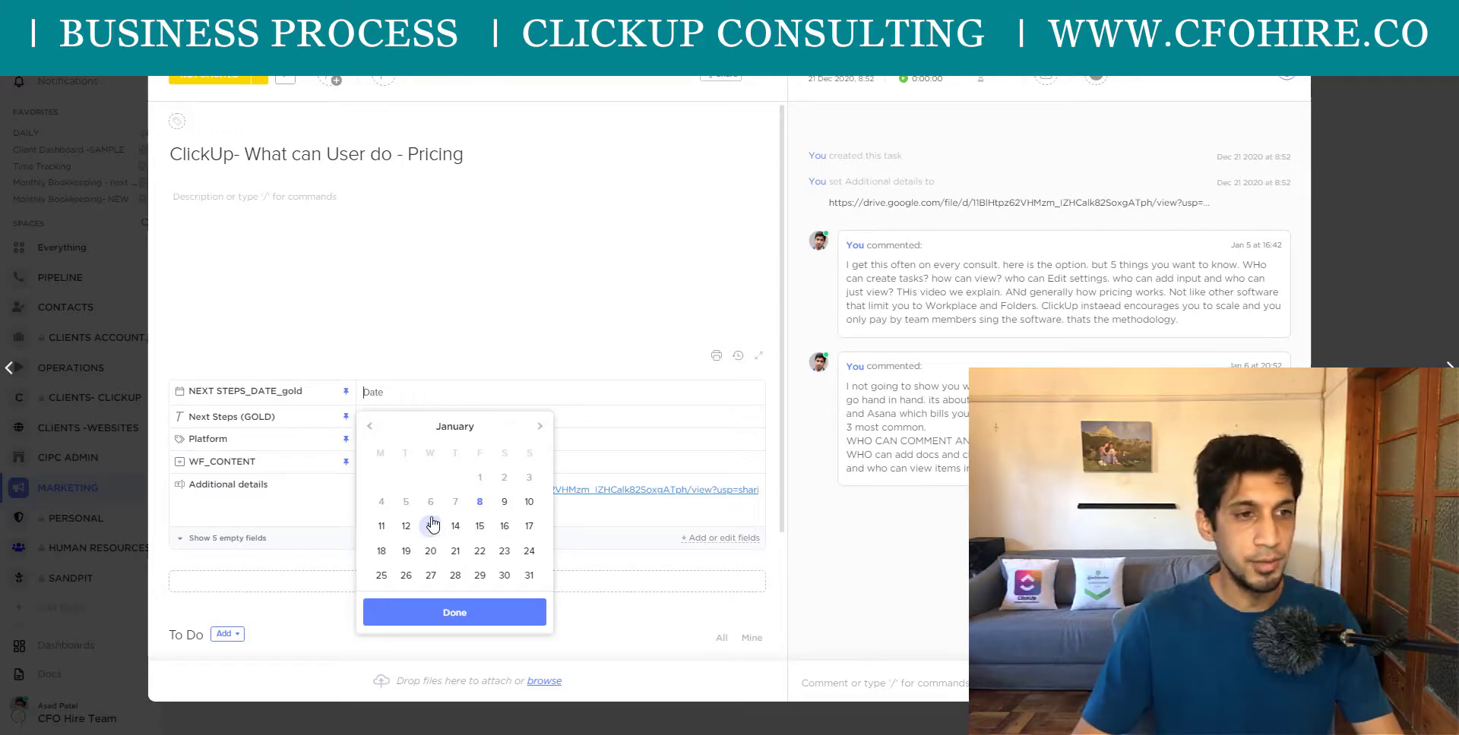
left_click(432, 525)
Step: Enter "Work out the flow and intro" as the task's Next Steps (GOLD) text and close the task
left_click(383, 417)
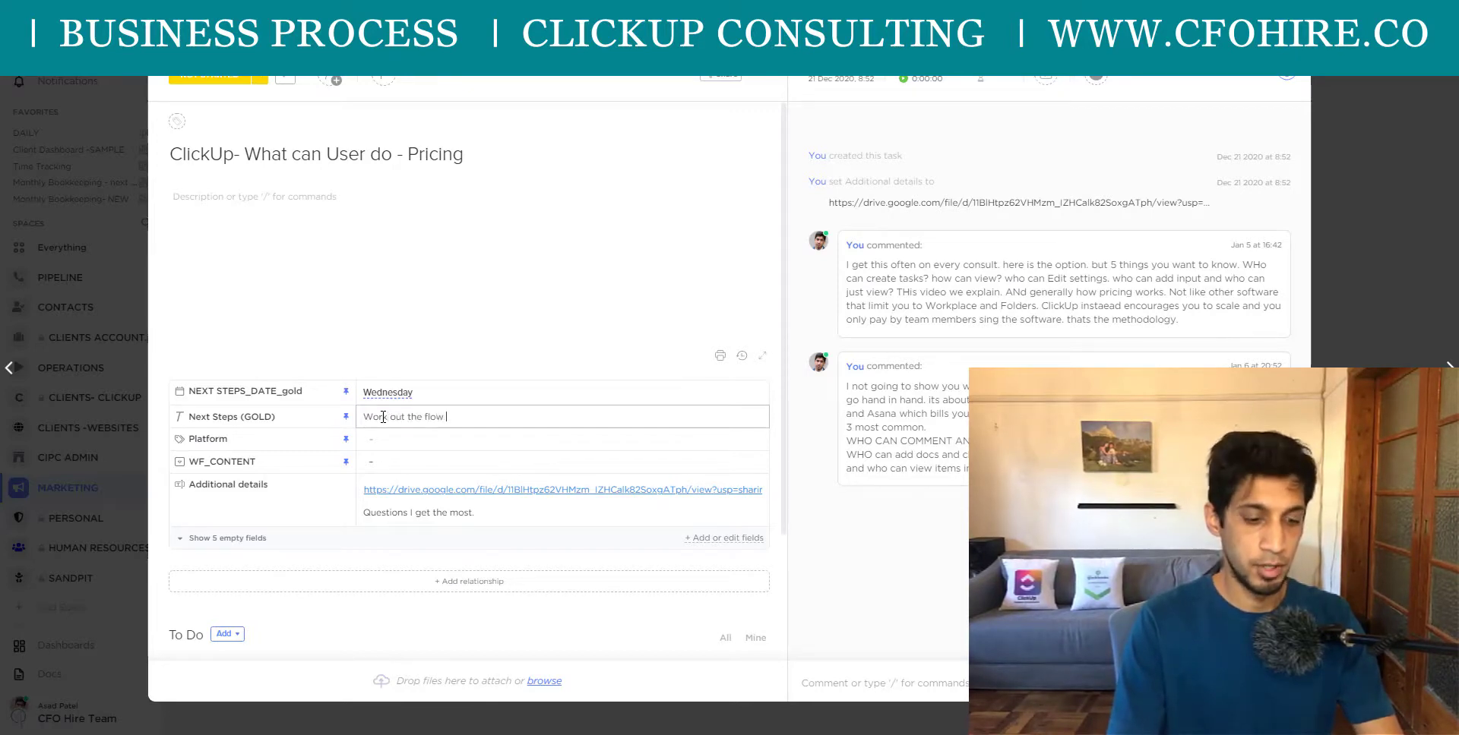
type("Work out the flow and intro")
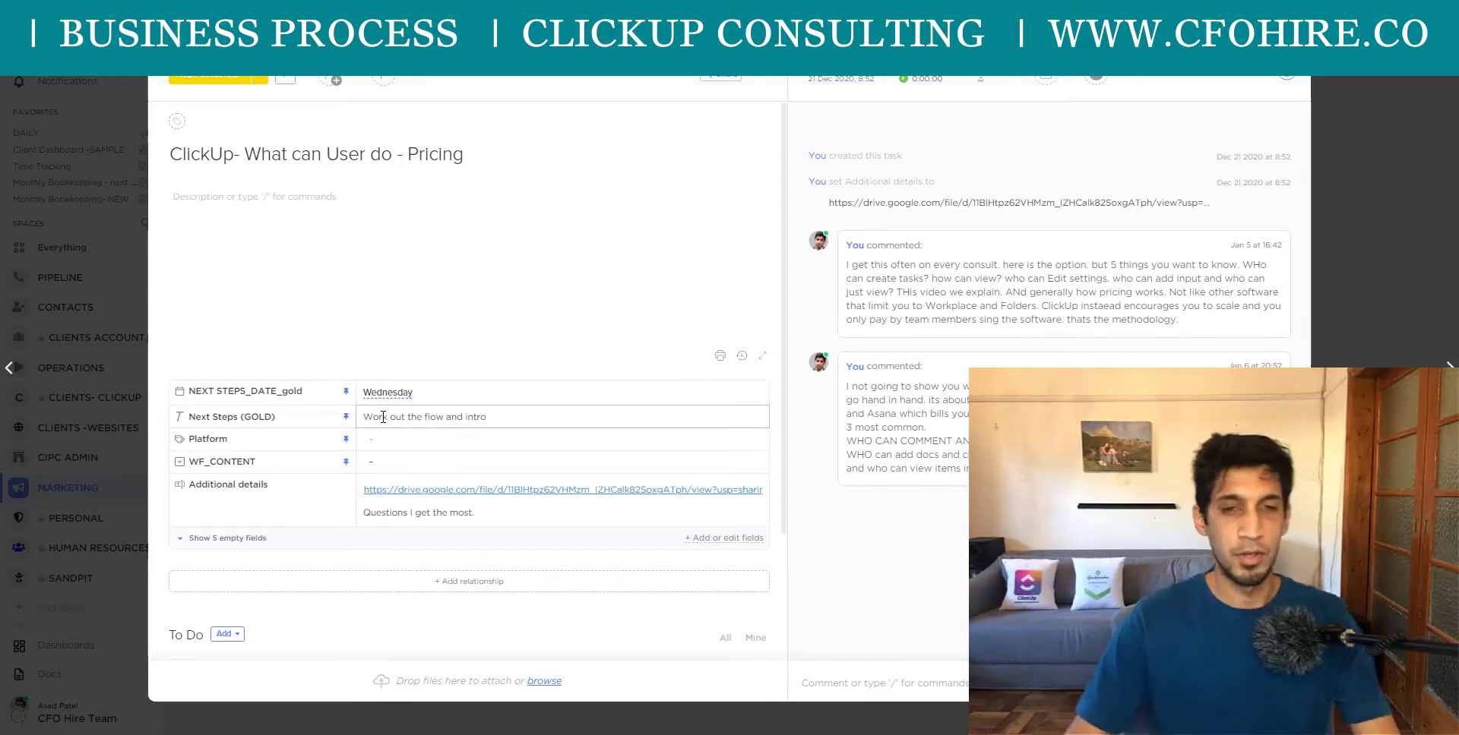
key("Return")
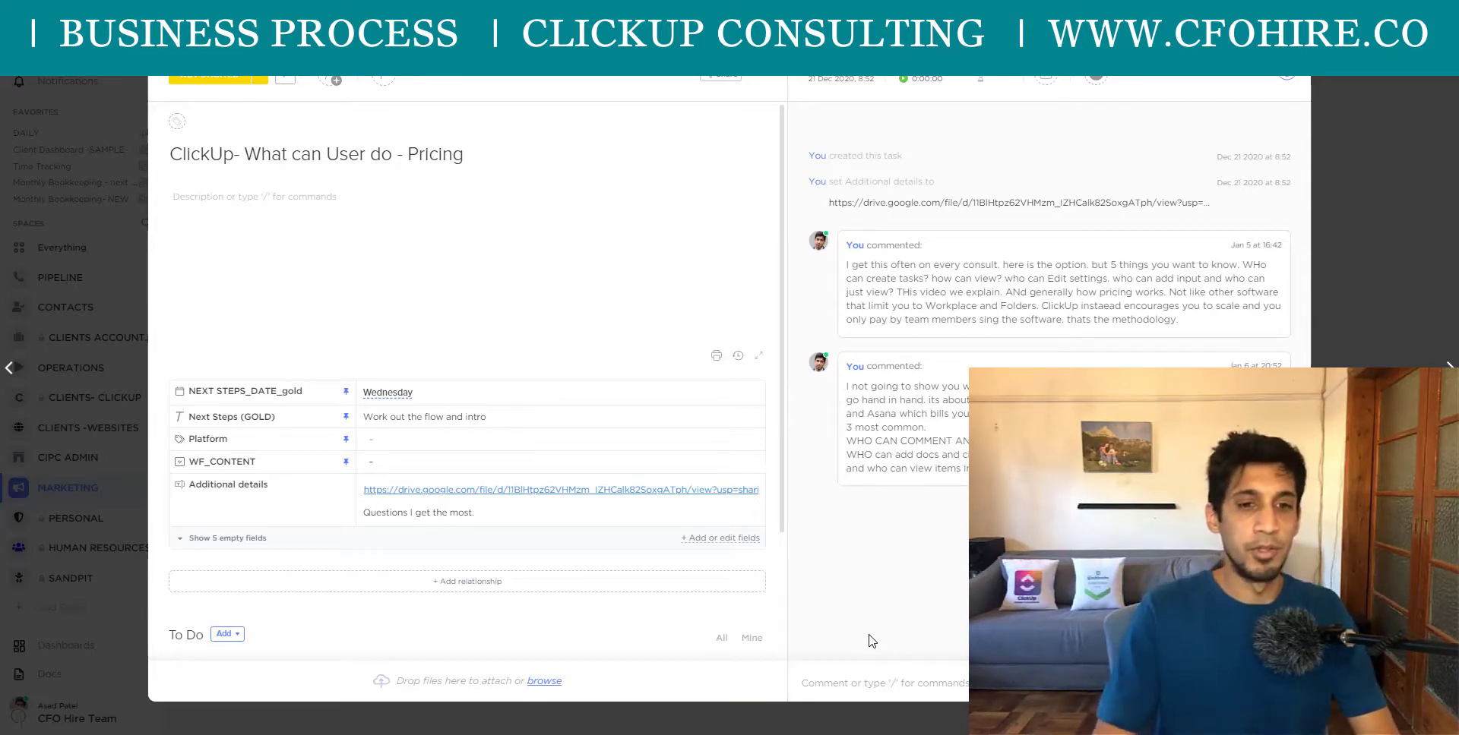
left_click(464, 425)
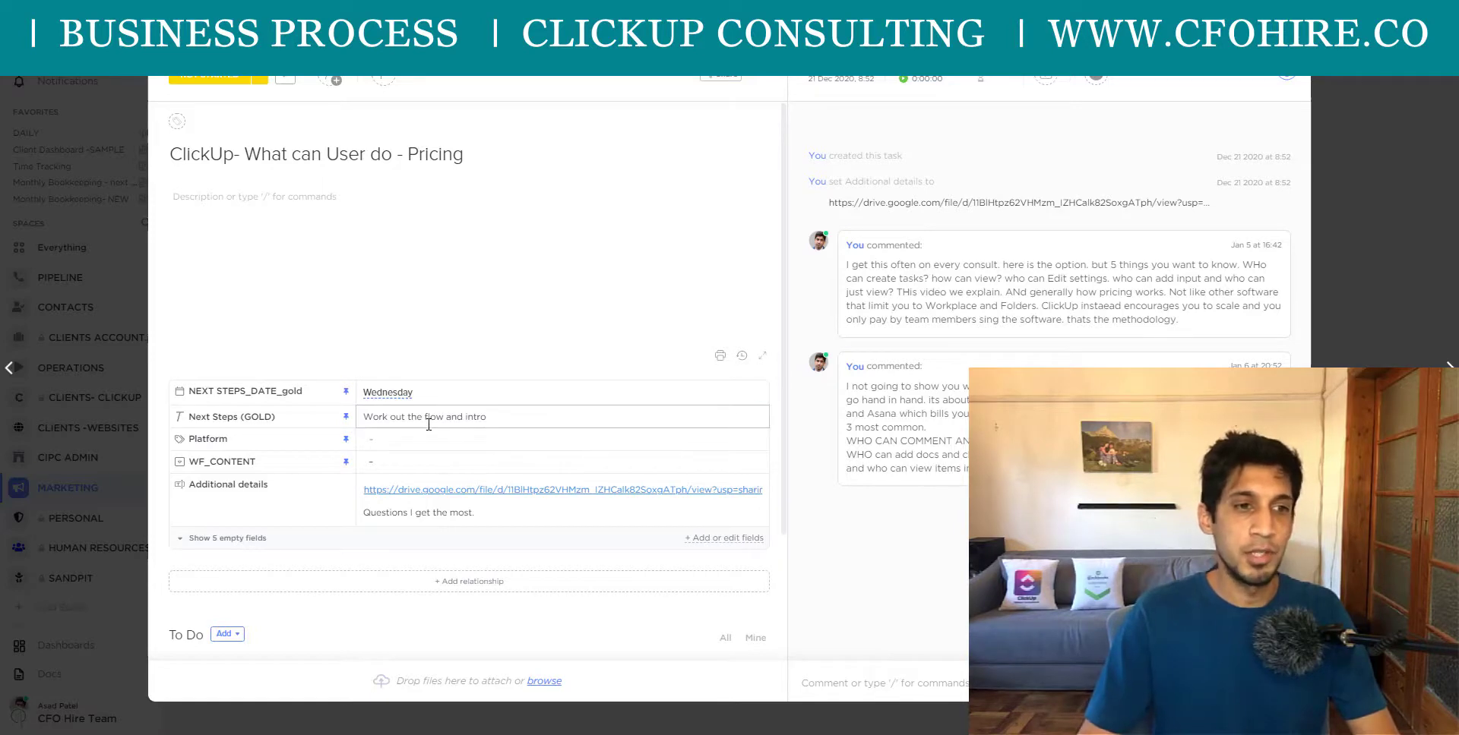
left_click(1416, 364)
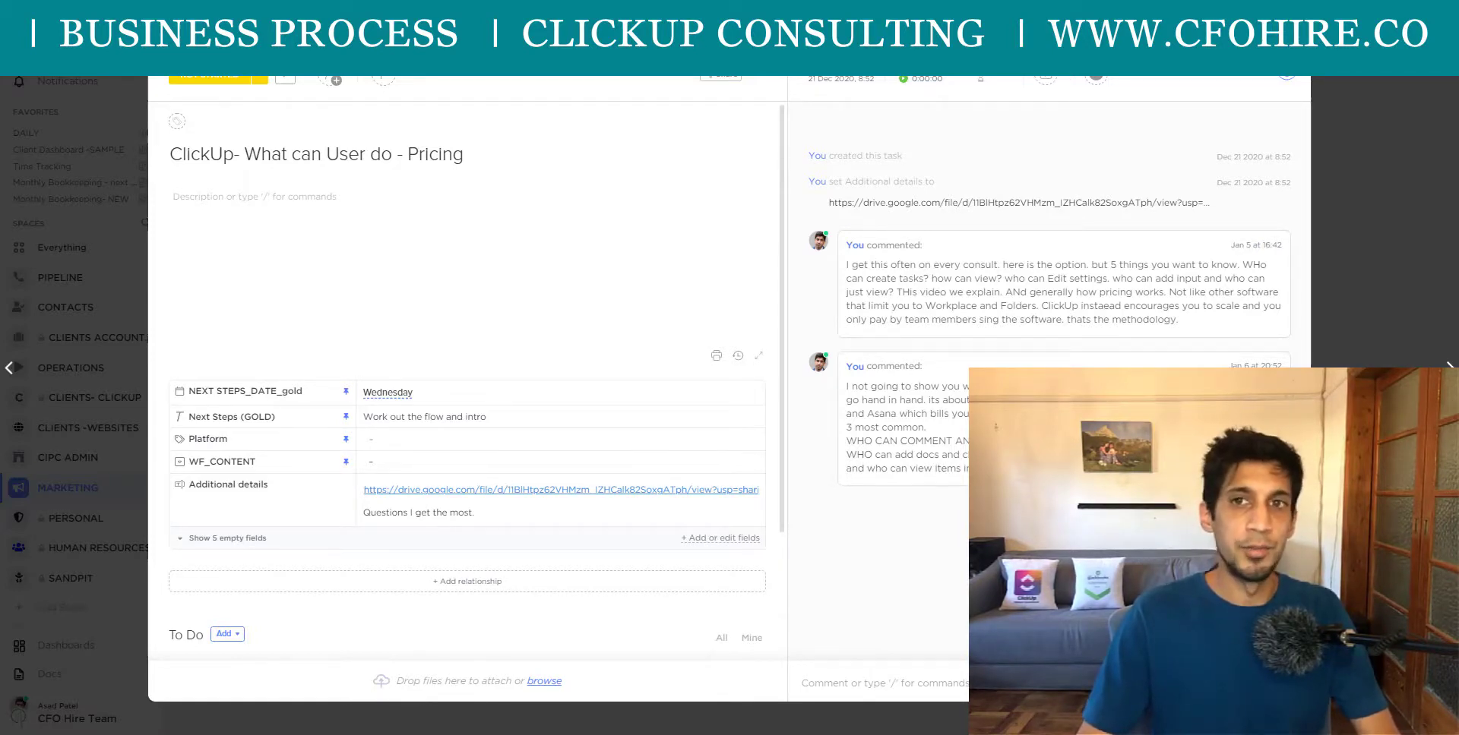
key("Escape")
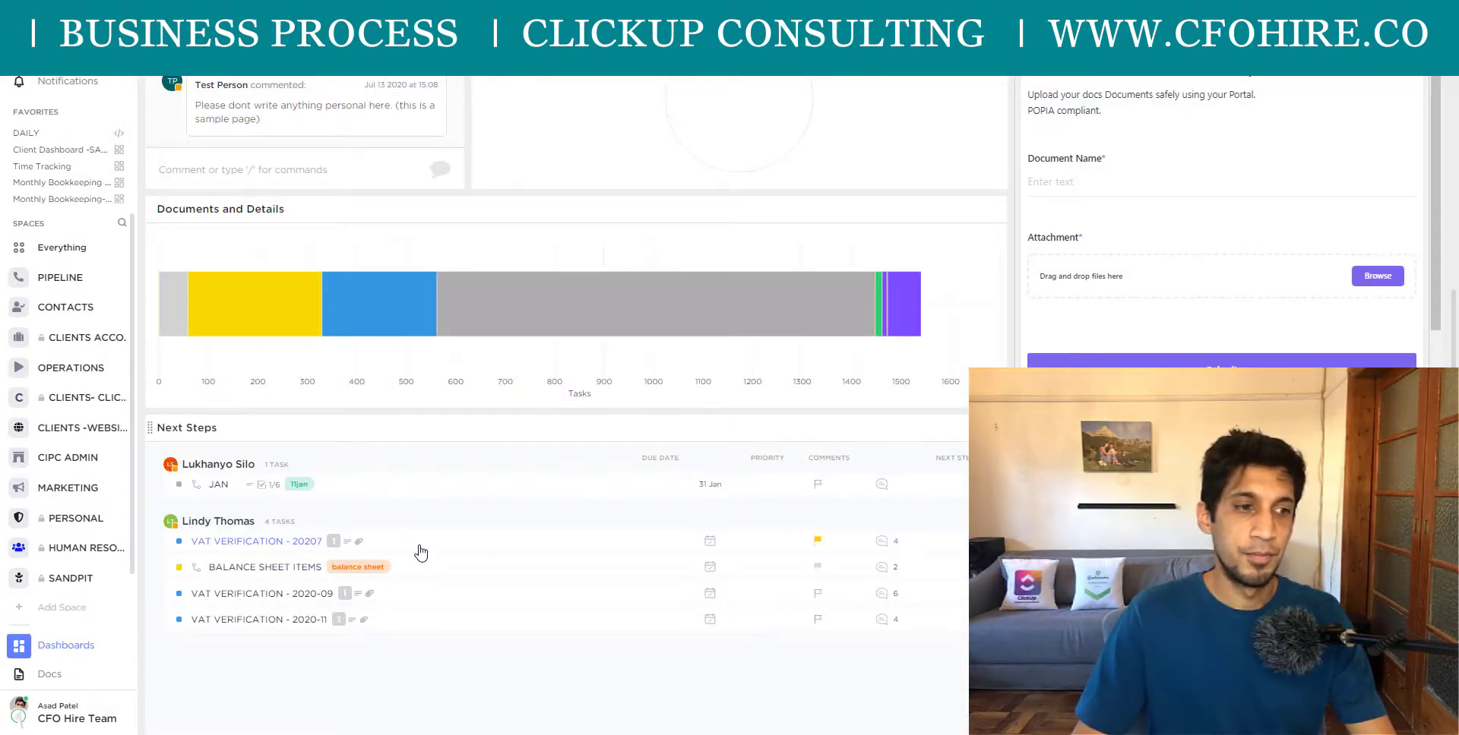
Step: Reopen "ClickUp- What can User do - Pricing" from the MARKETING space, assign it to yourself and close it
scroll(512, 616, "up", 4)
scroll(466, 595, "down", 4)
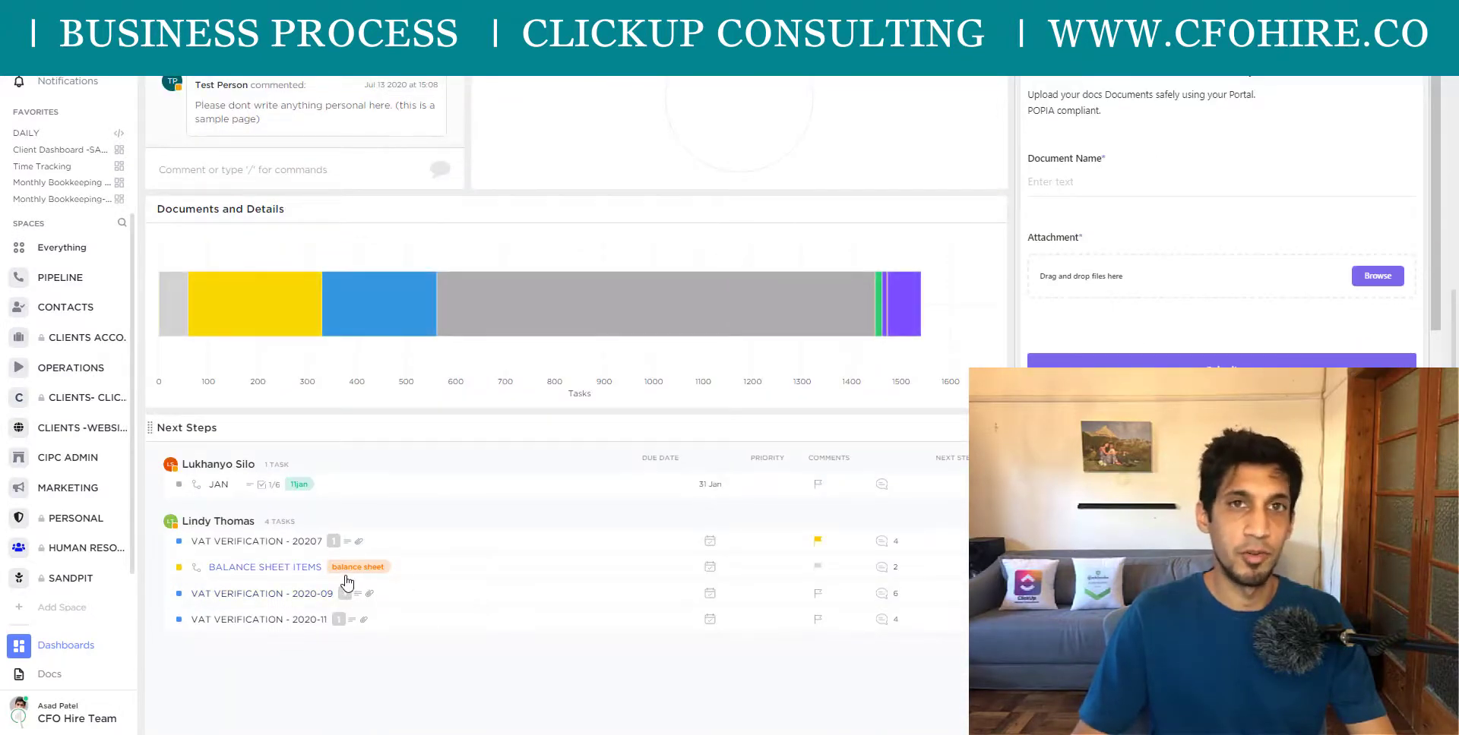
left_click(67, 488)
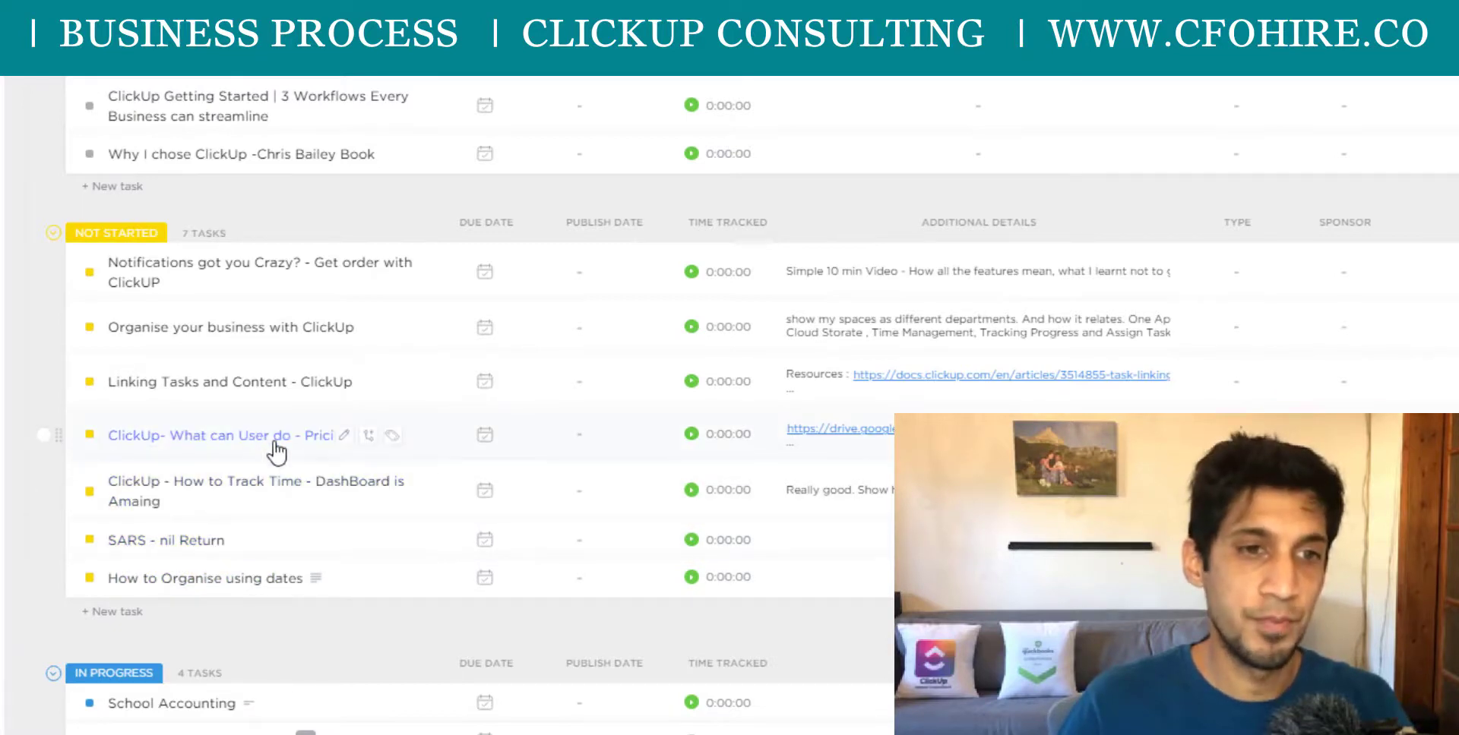
left_click(483, 428)
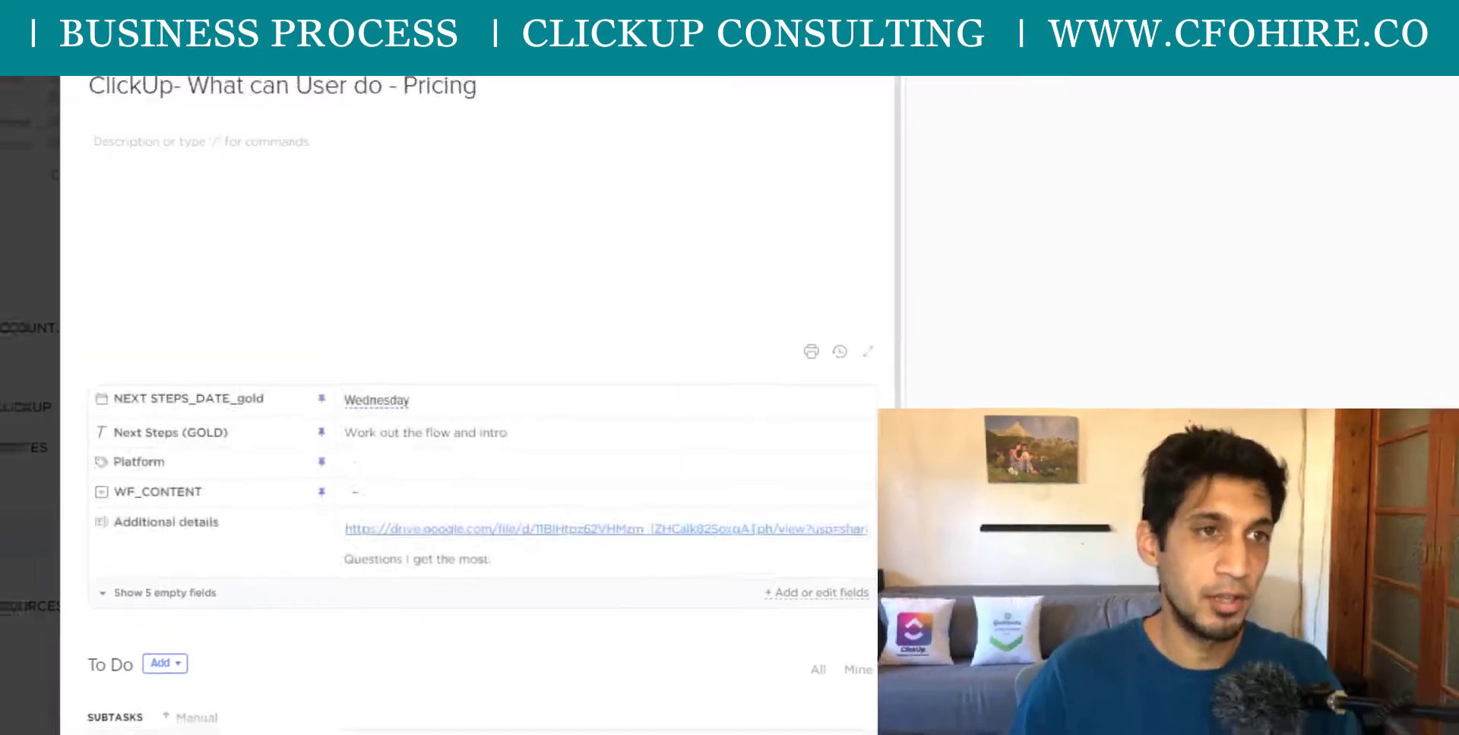
left_click(364, 61)
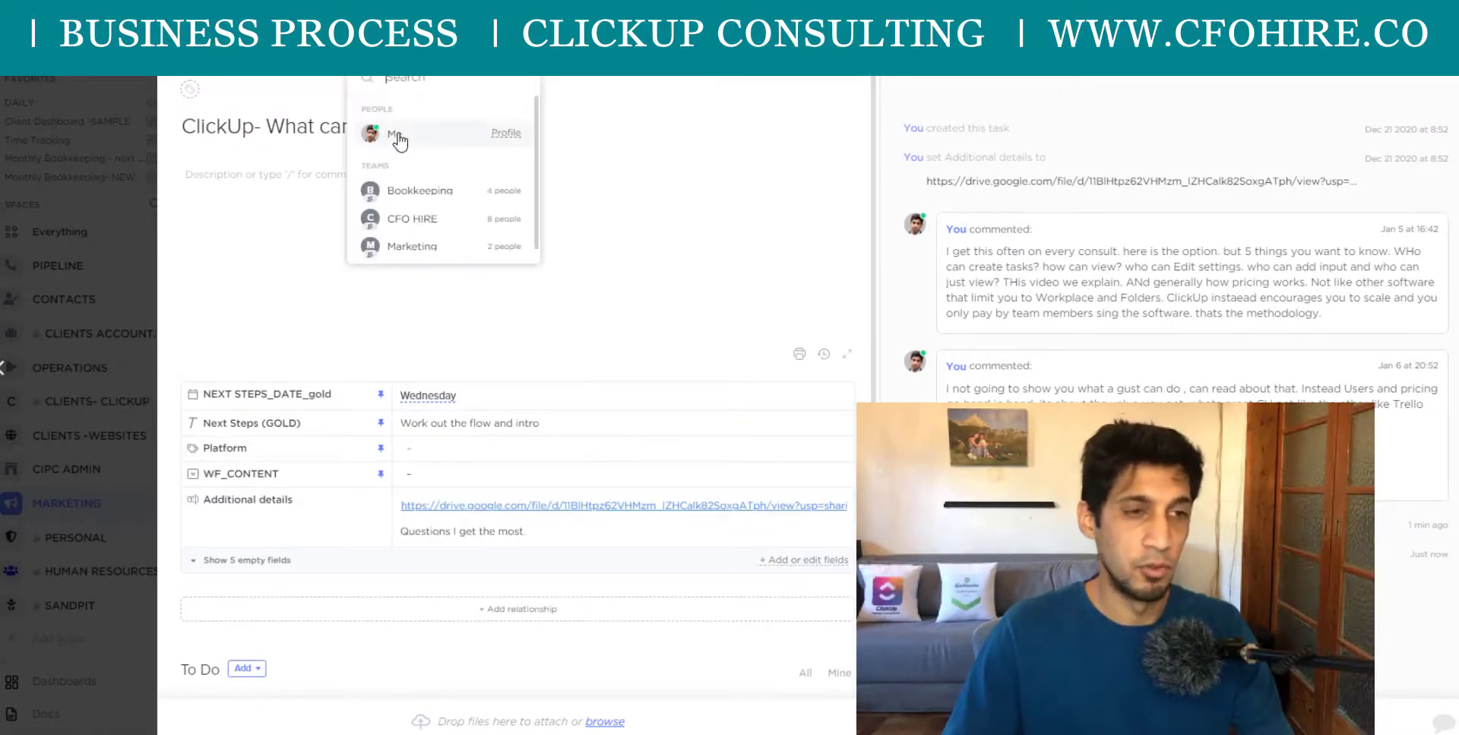
left_click(619, 137)
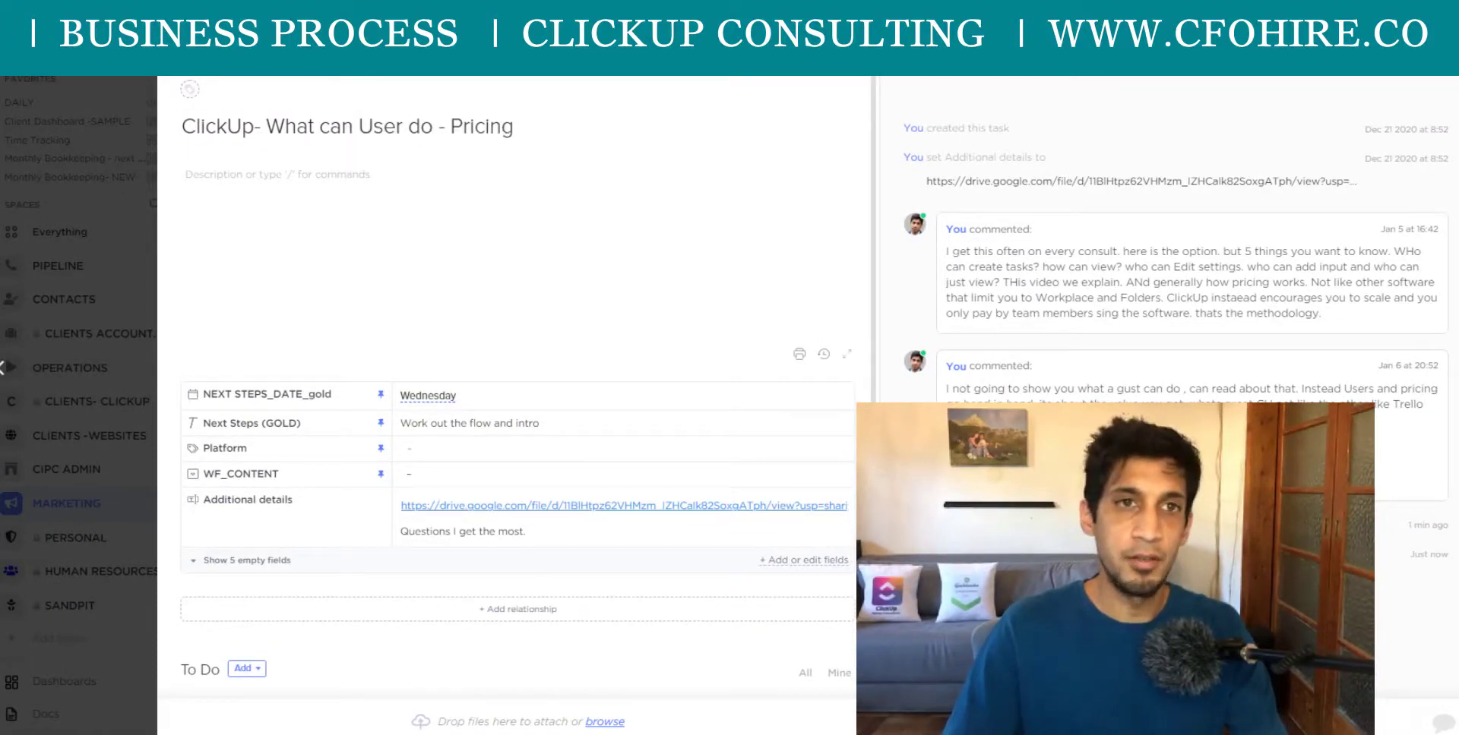
key("Escape")
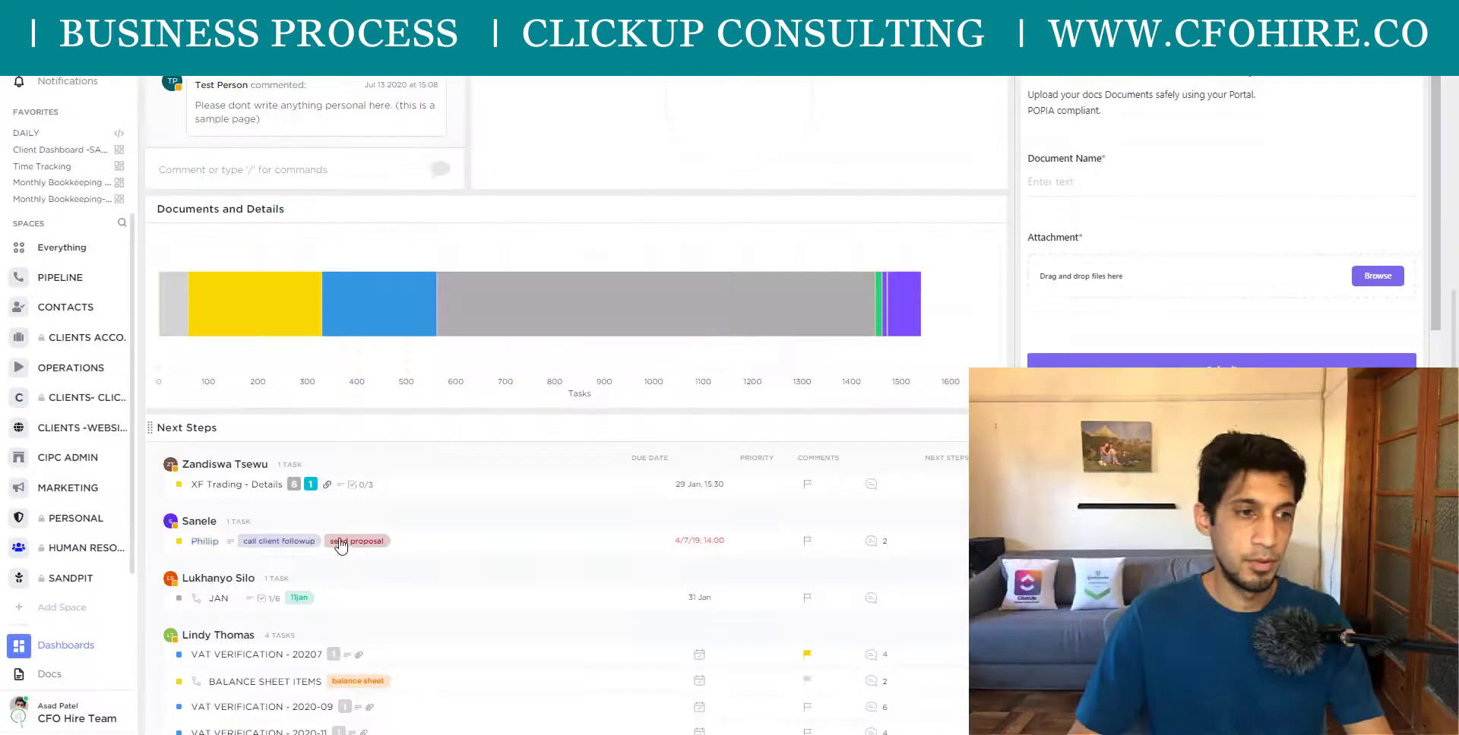
Step: Review each assignee's tasks, next-step dates and notes in the Next Steps widget, and expand the list of dashboards
scroll(345, 548, "down", 2)
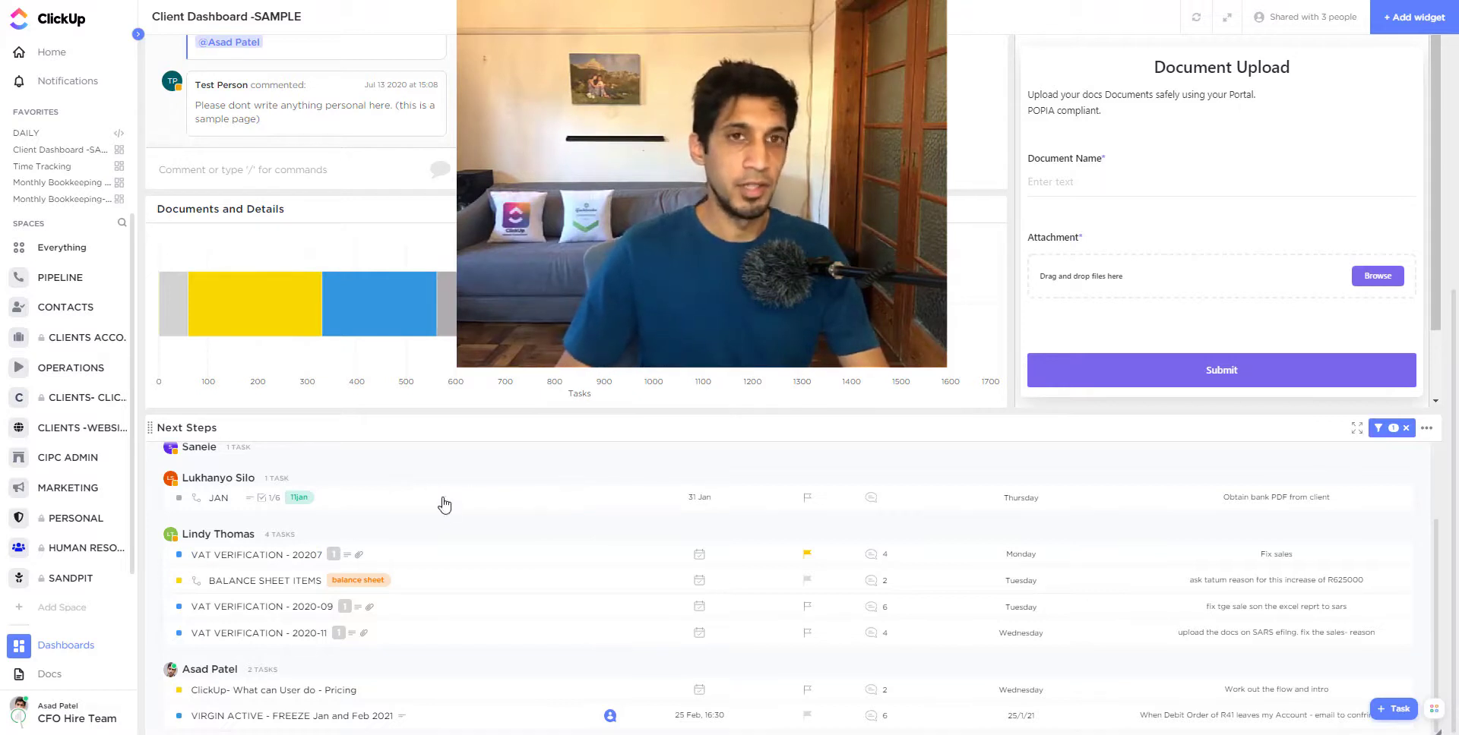
scroll(474, 540, "up", 1)
scroll(456, 547, "up", 2)
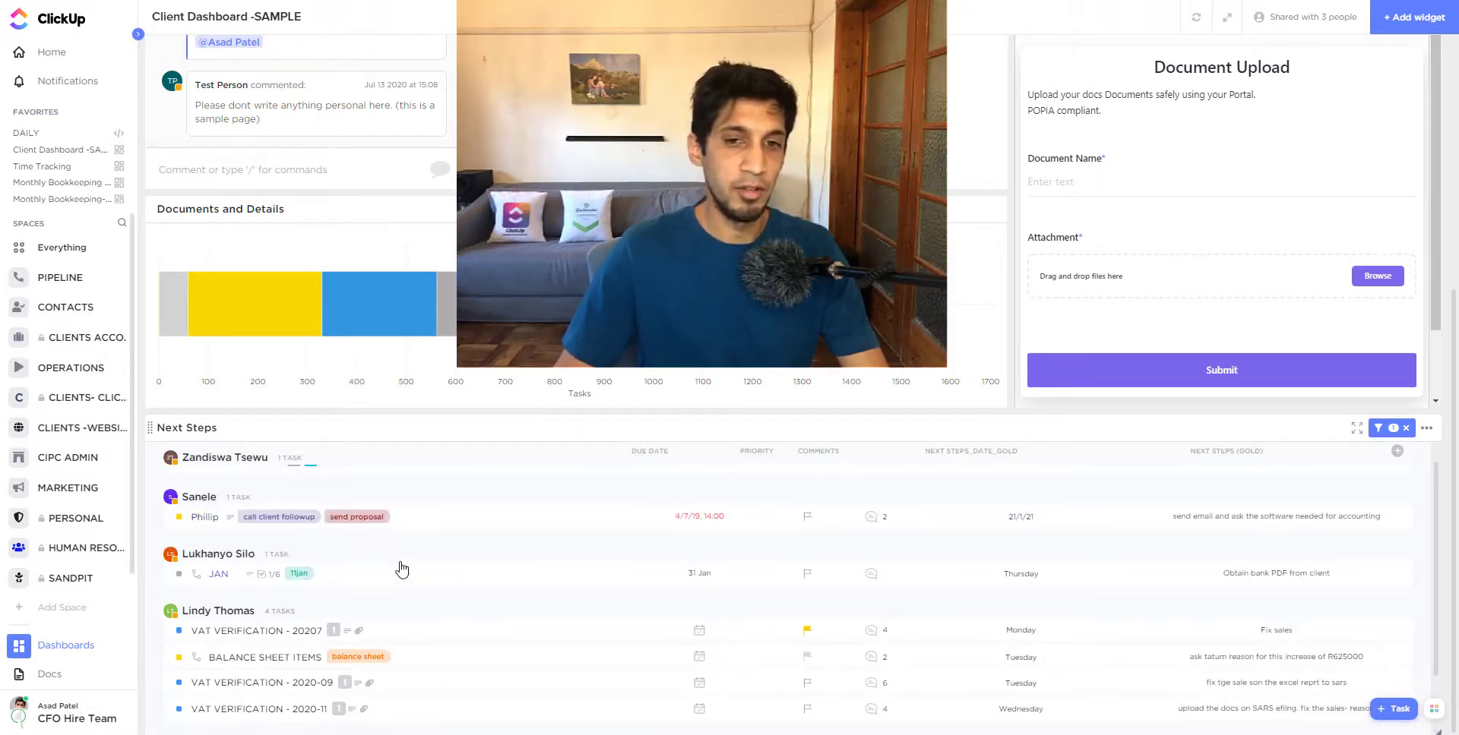
scroll(406, 554, "down", 2)
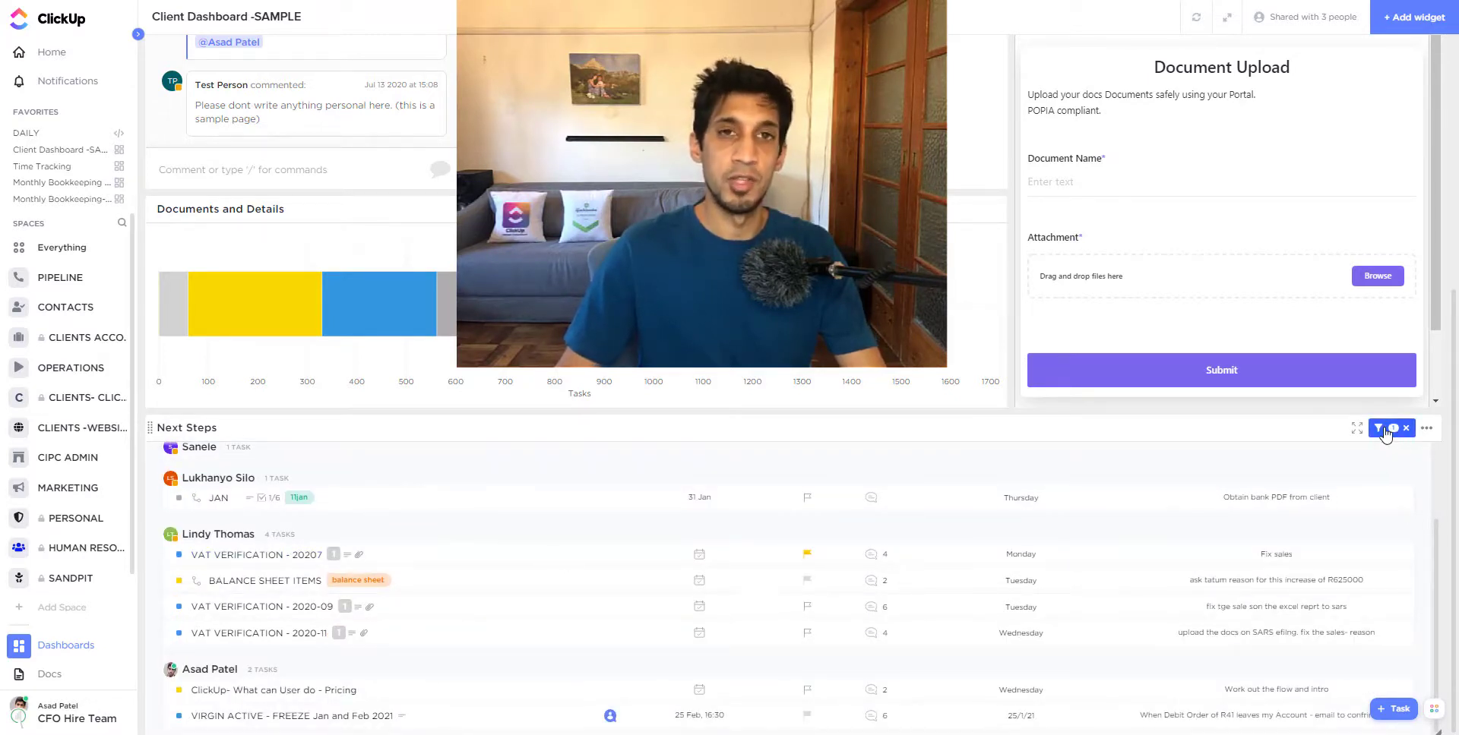
left_click(139, 35)
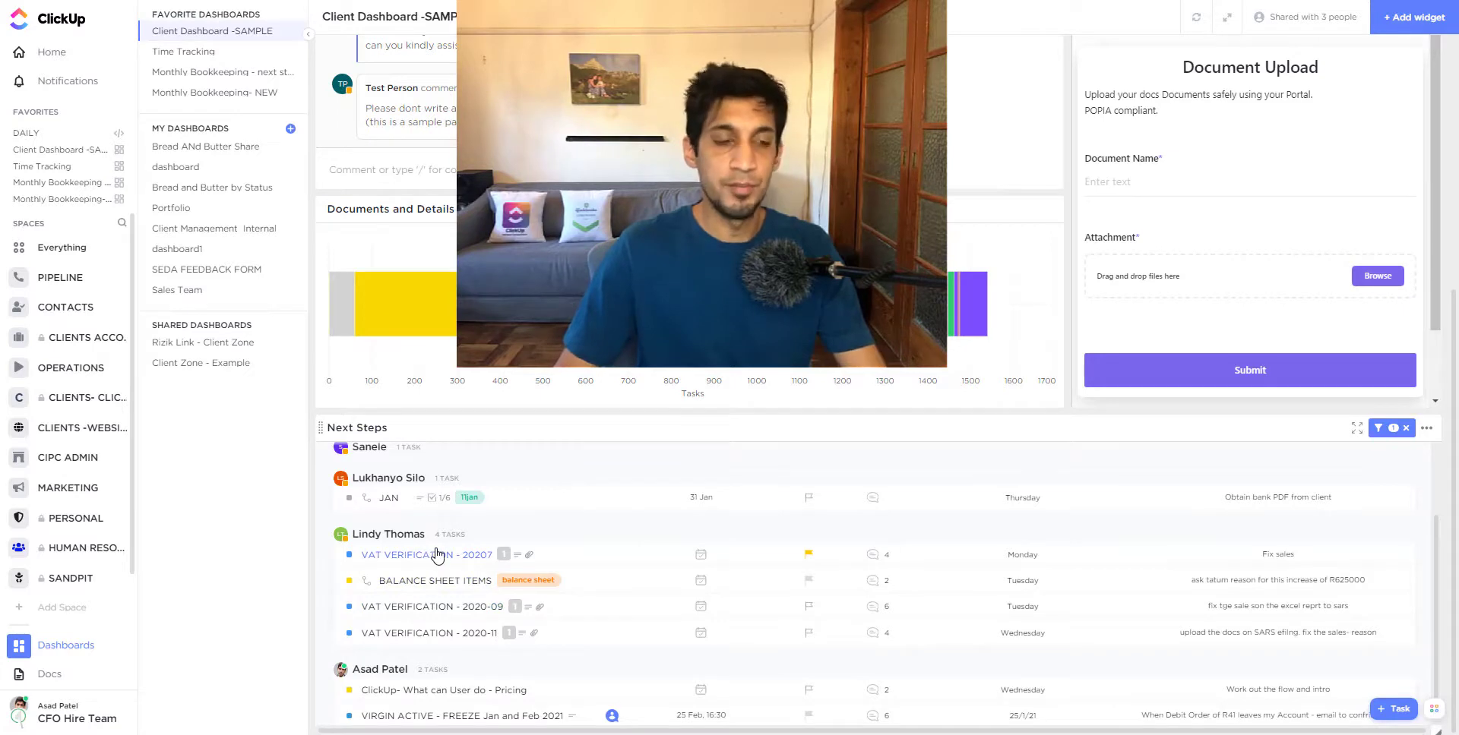
scroll(904, 577, "up", 3)
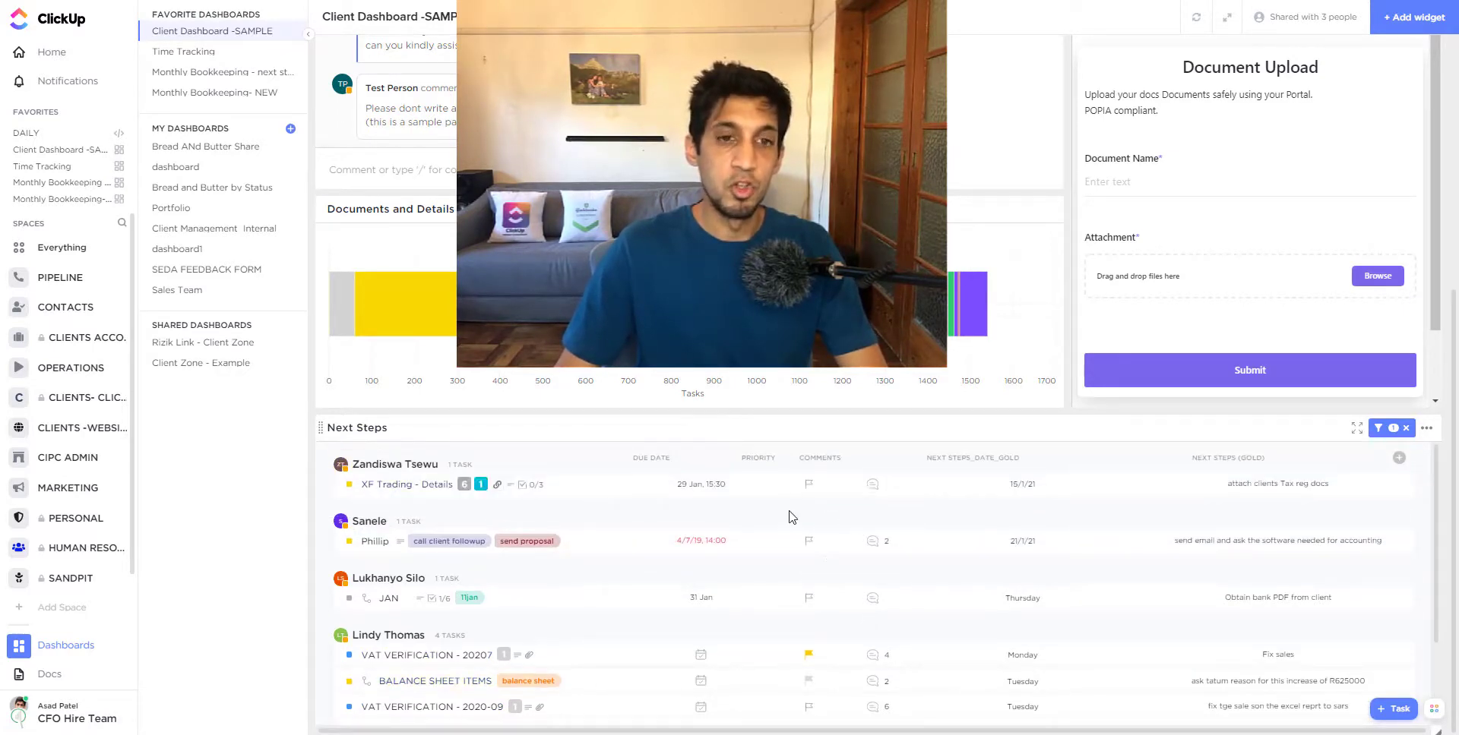
Step: Open the JAN banking task from the Next Steps widget, set its priority to High and close it
left_click(807, 601)
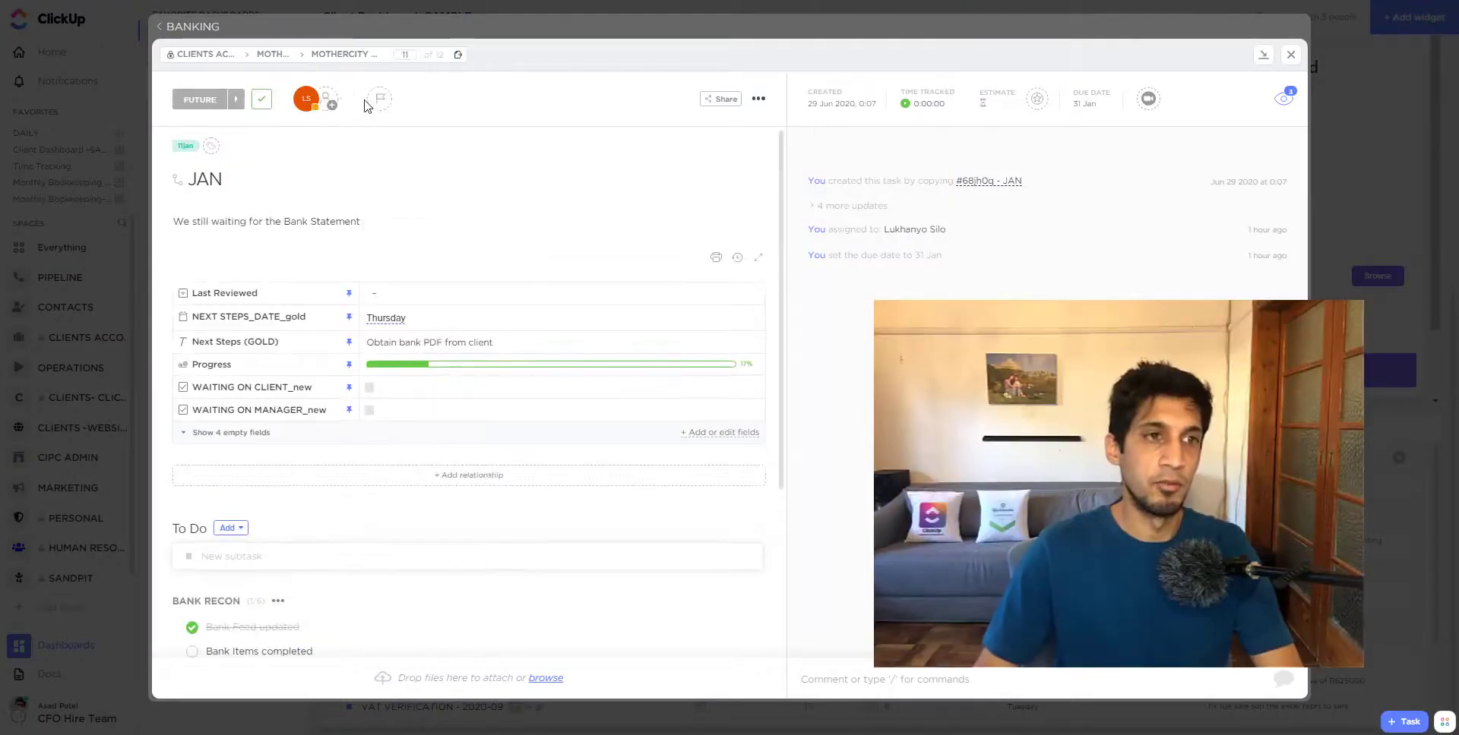
left_click(379, 98)
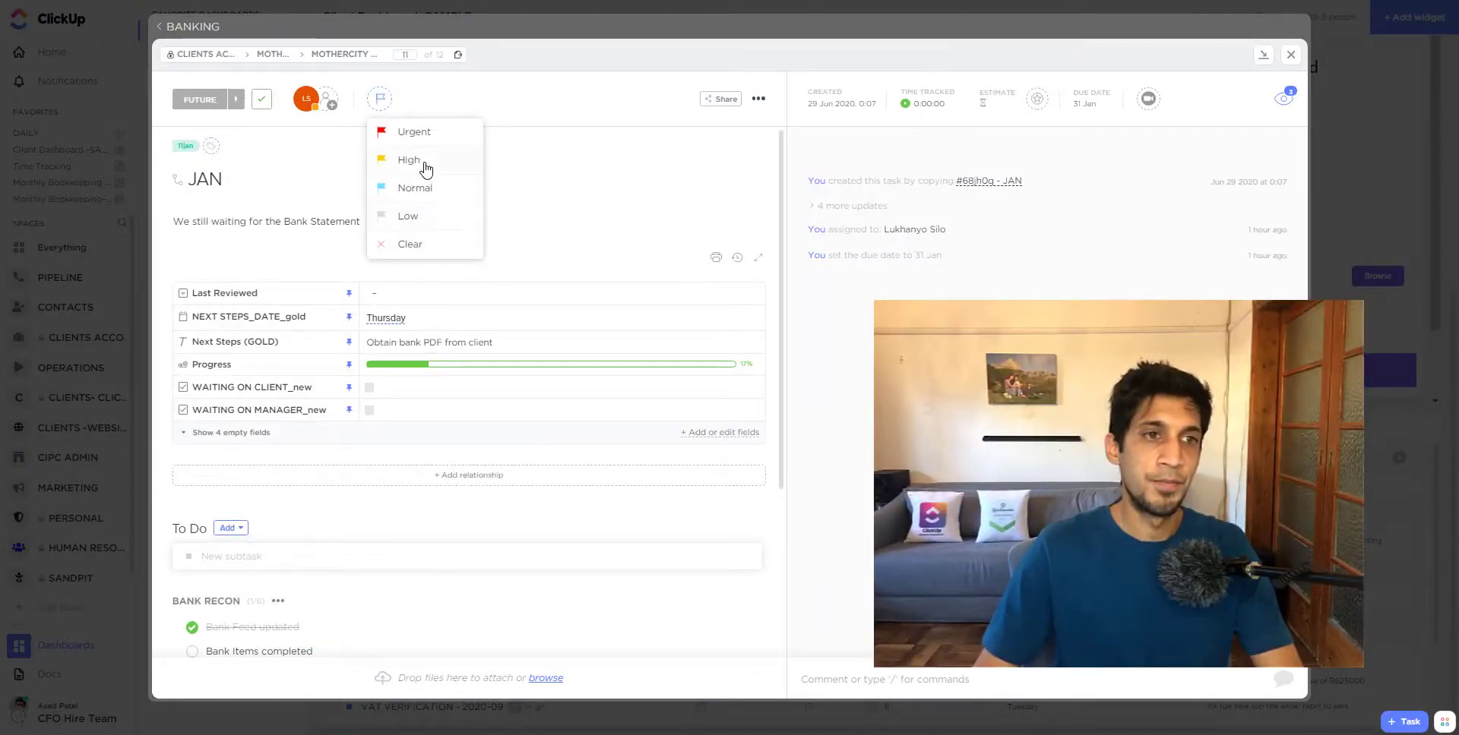
left_click(418, 161)
left_click(1292, 56)
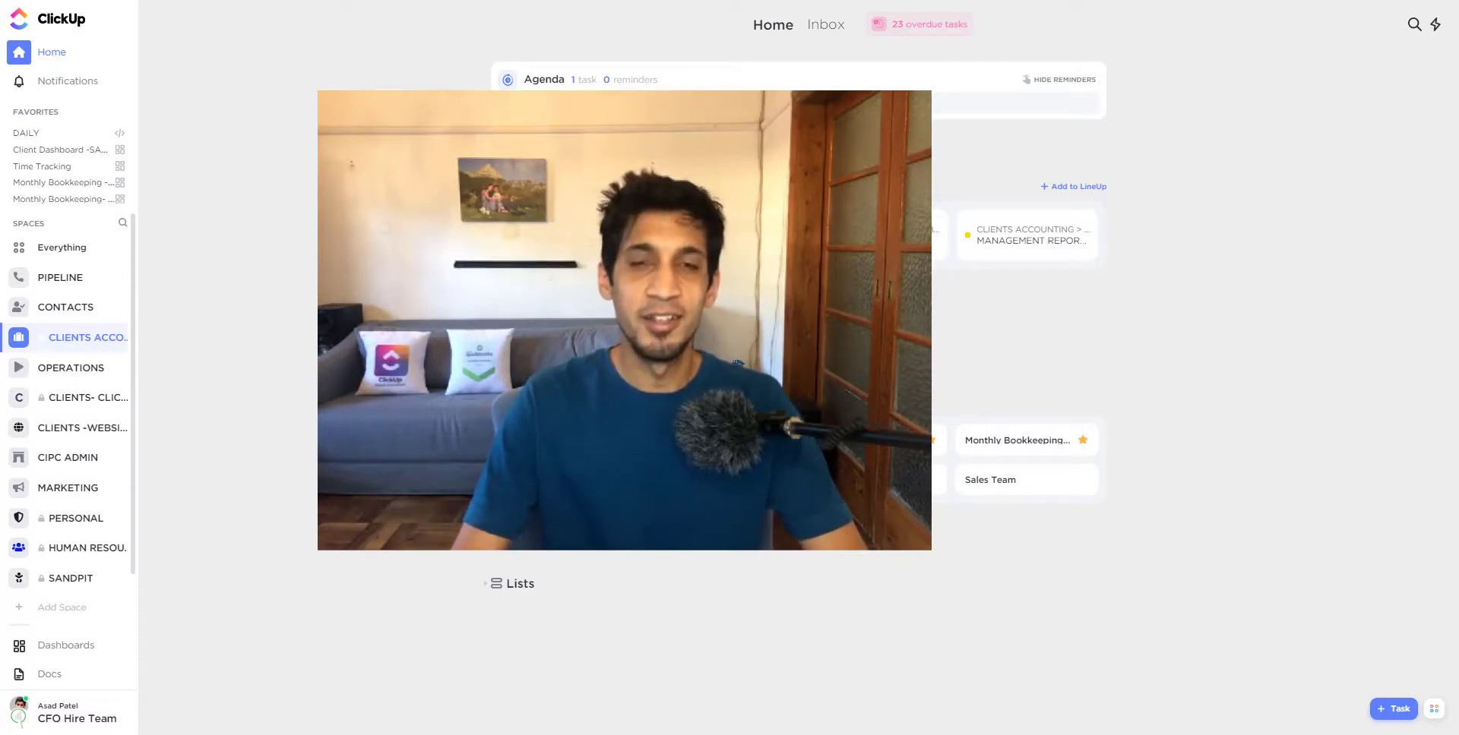
Step: Open the Time Tracking dashboard from the favorite dashboards and collapse the dashboard list to view its timesheet
left_click(70, 647)
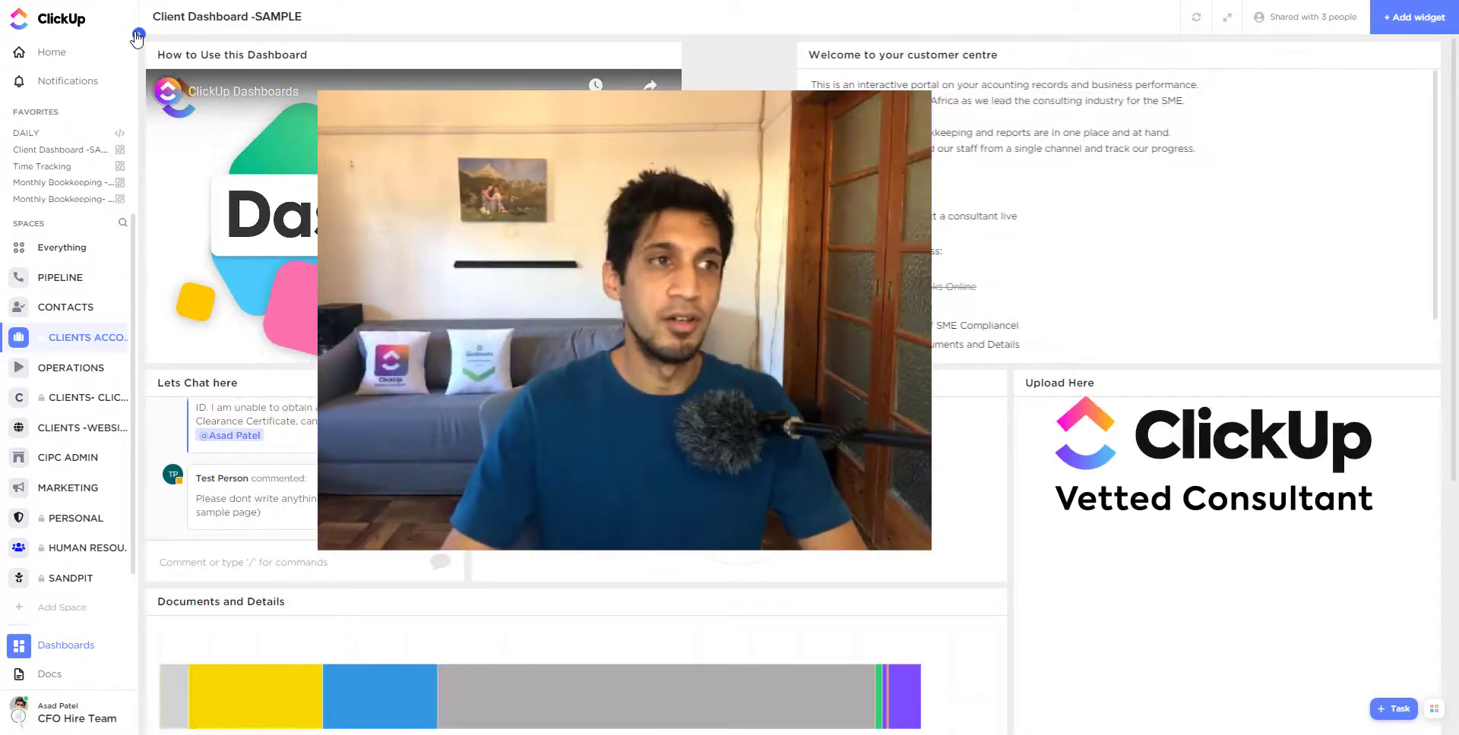
left_click(138, 34)
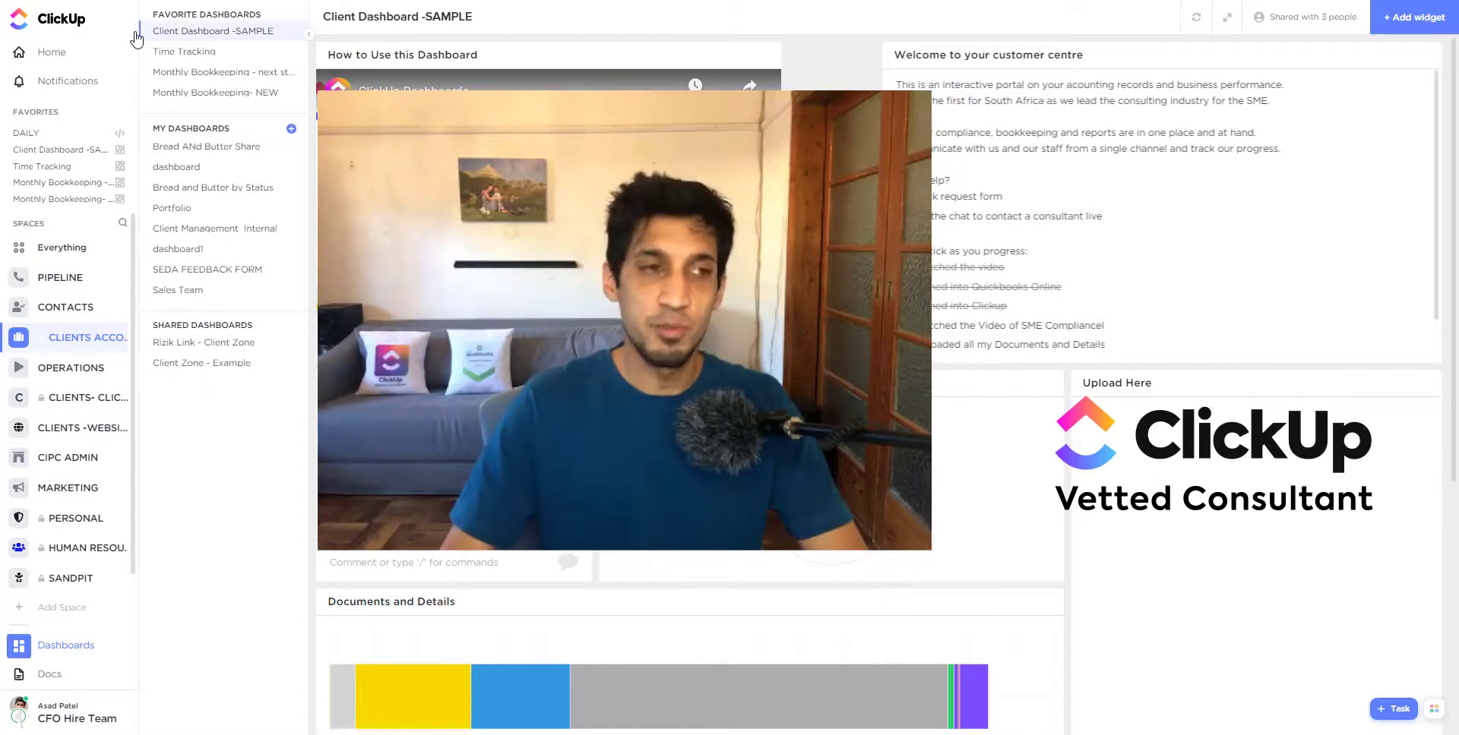
left_click(191, 53)
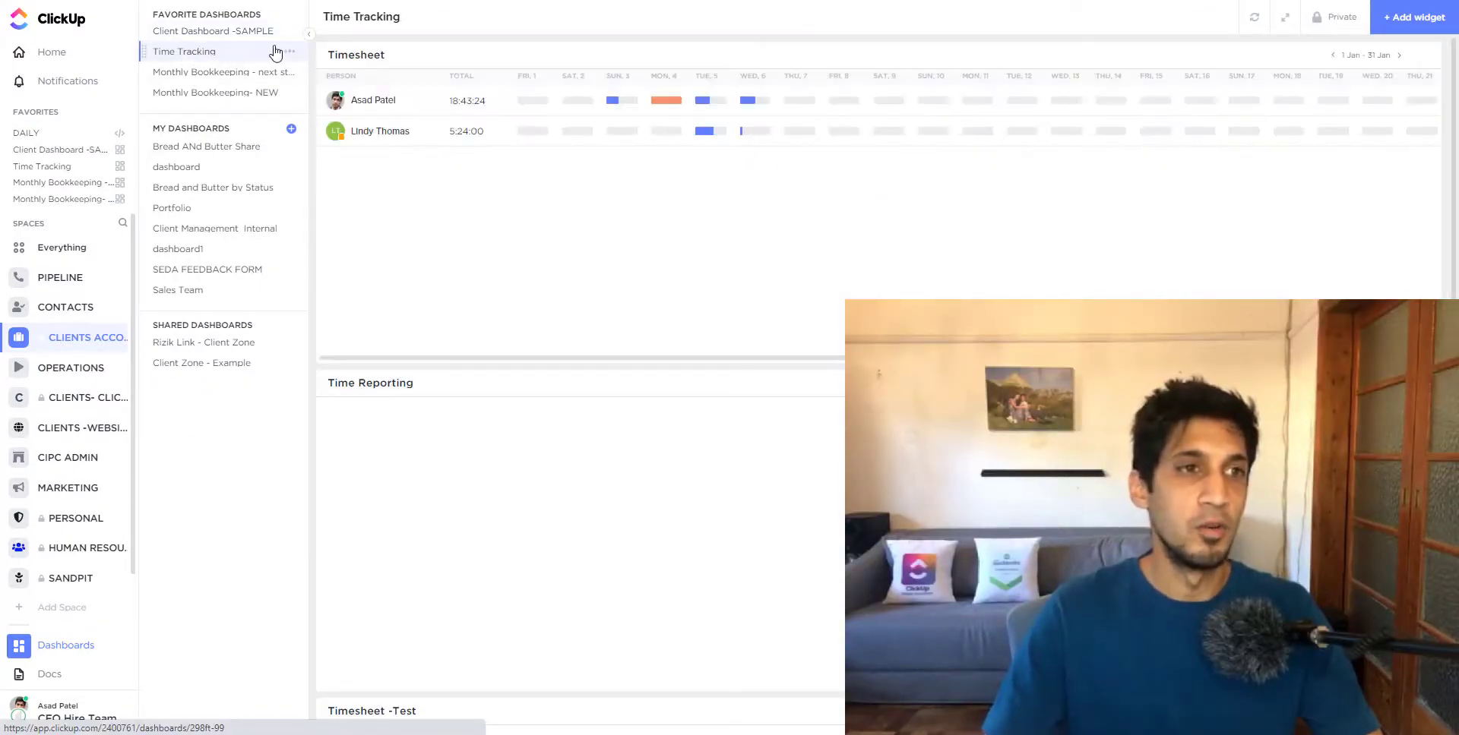
left_click(310, 34)
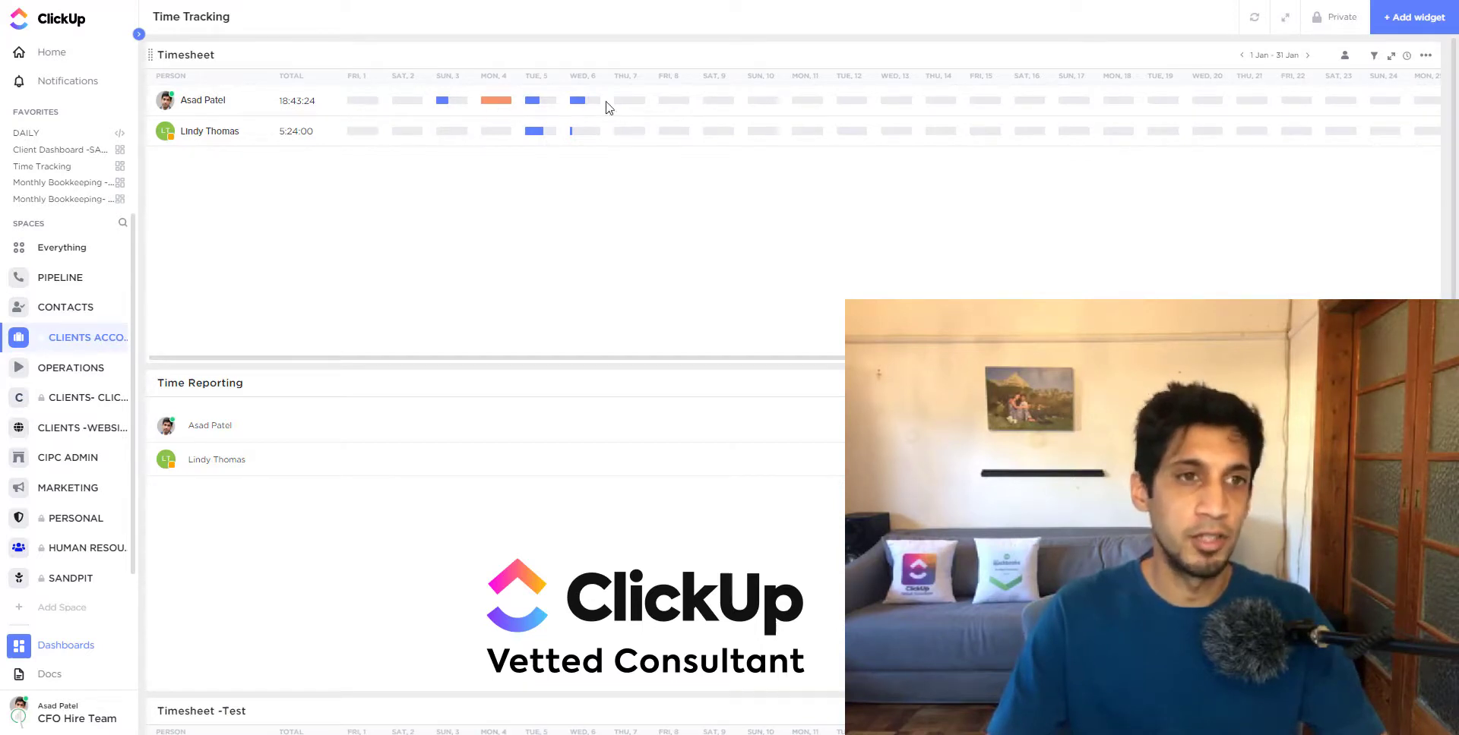
Step: Check the first person's daily tracked hours in the Timesheet, and expand their task list and the "ORGANISE MY C..." time entries
mouse_move(446, 110)
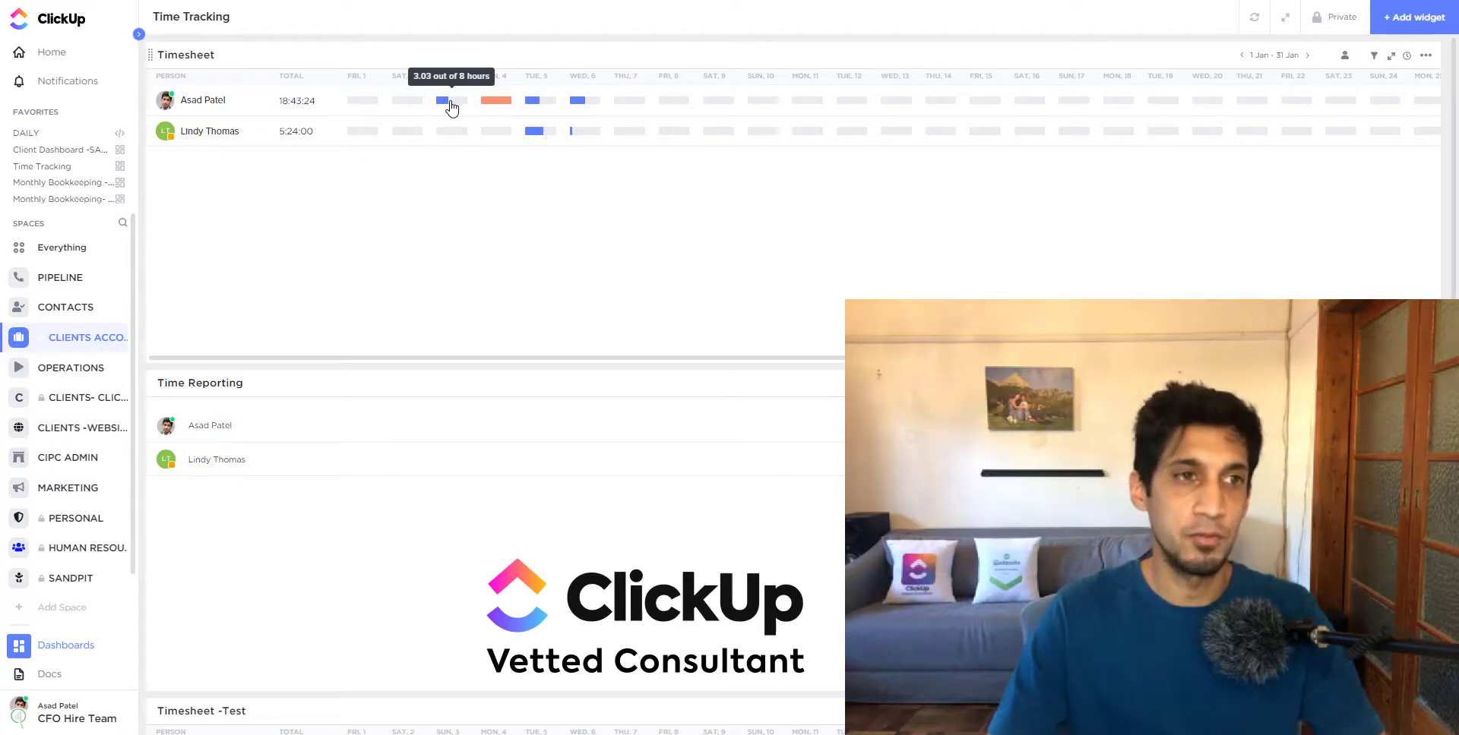
mouse_move(494, 106)
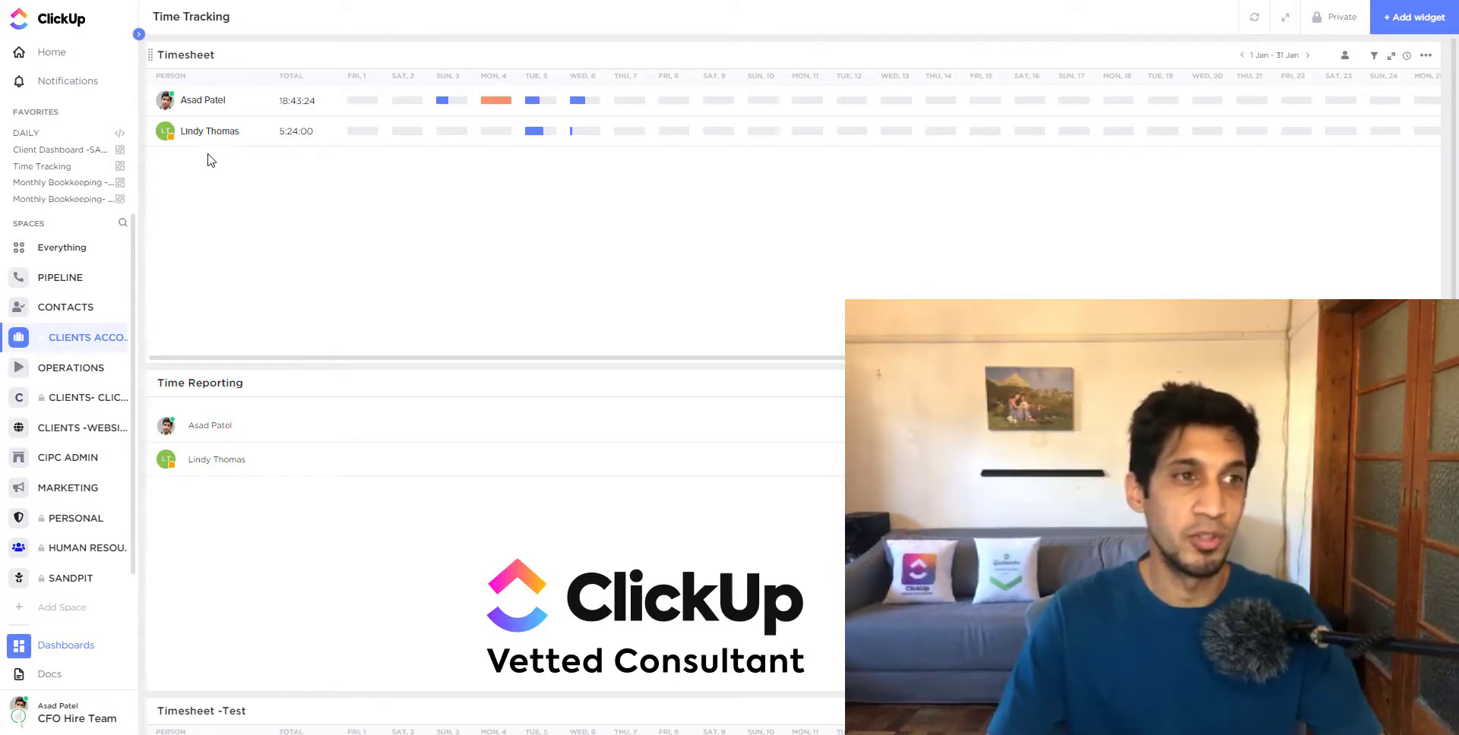
left_click(219, 102)
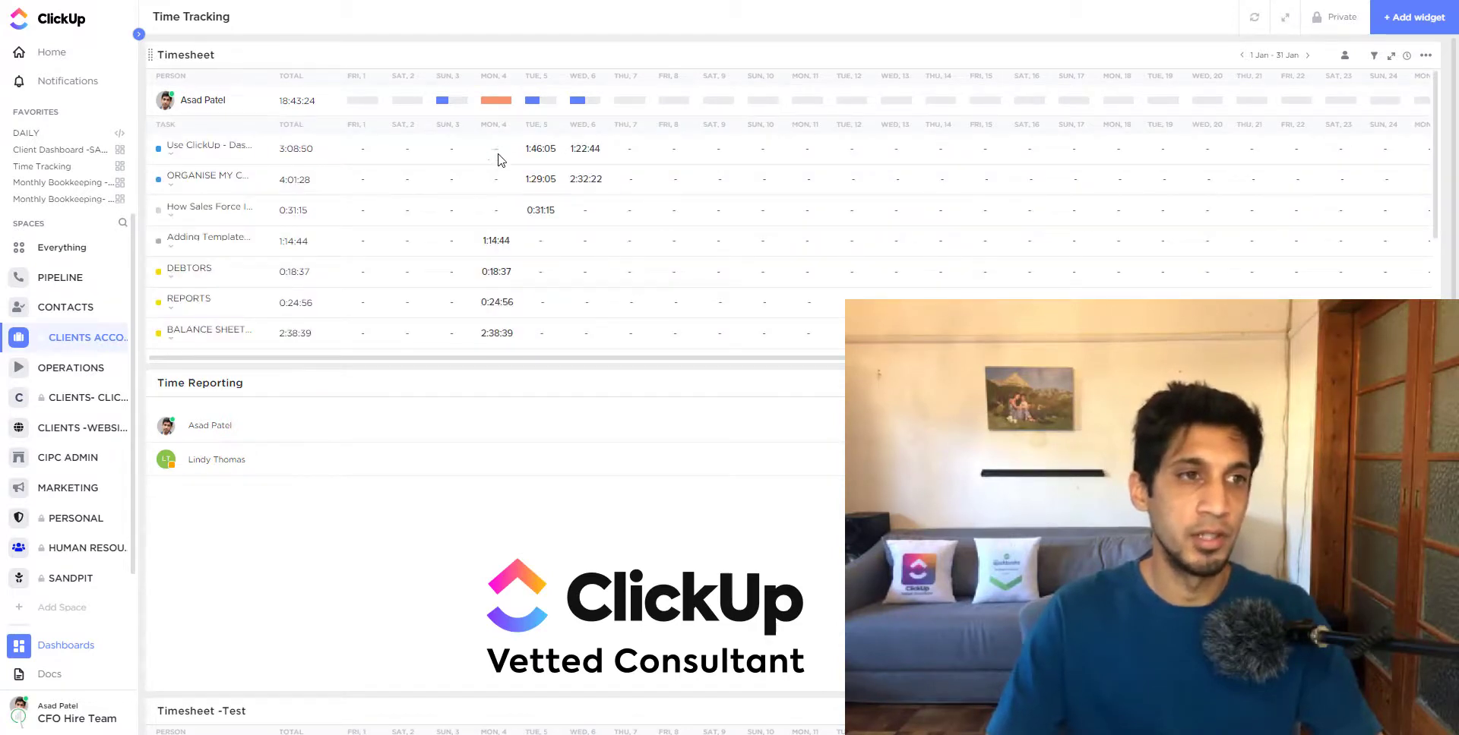
left_click(172, 187)
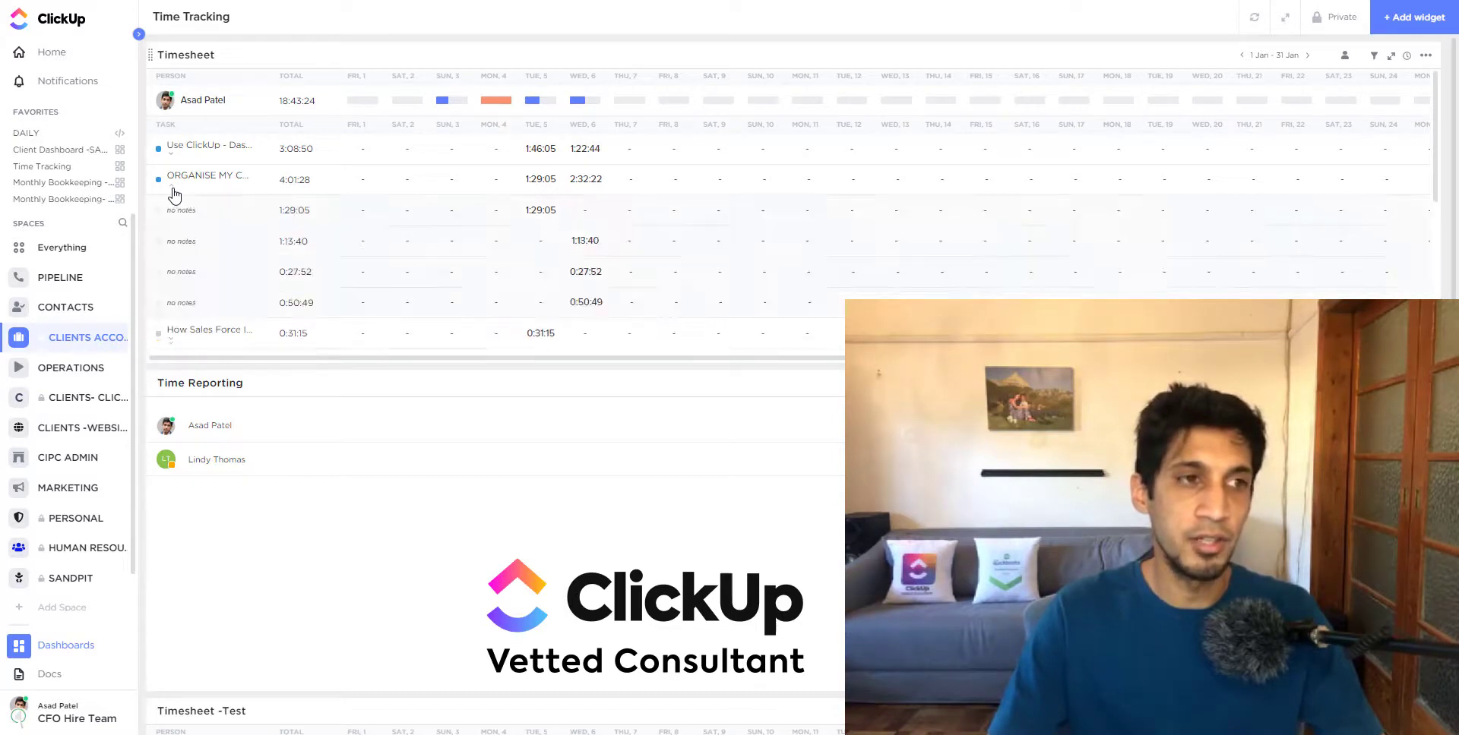
Step: Expand the time entries and notes of the first person's CREDITORS tasks, and view the second person's tracked tasks in the Timesheet
scroll(233, 256, "down", 10)
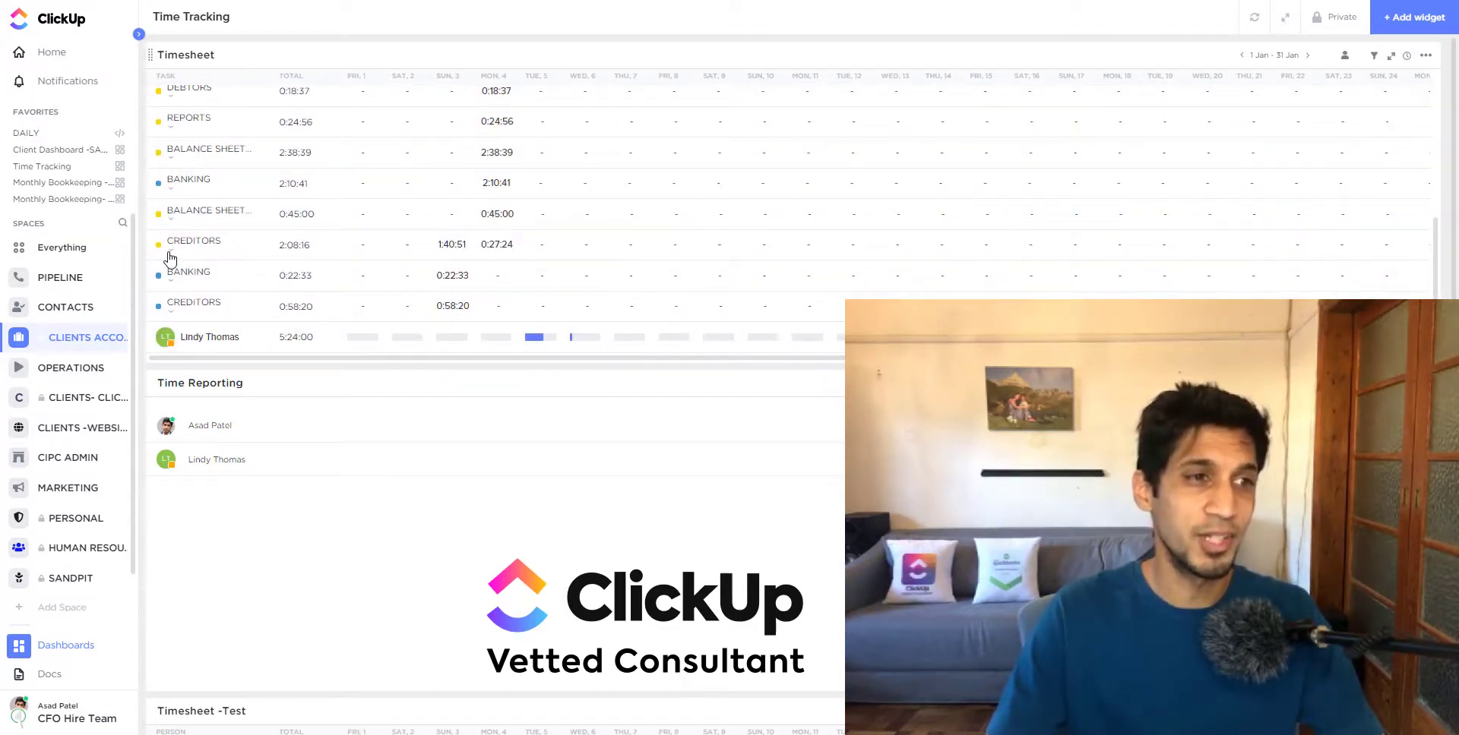
left_click(170, 253)
scroll(210, 290, "down", 5)
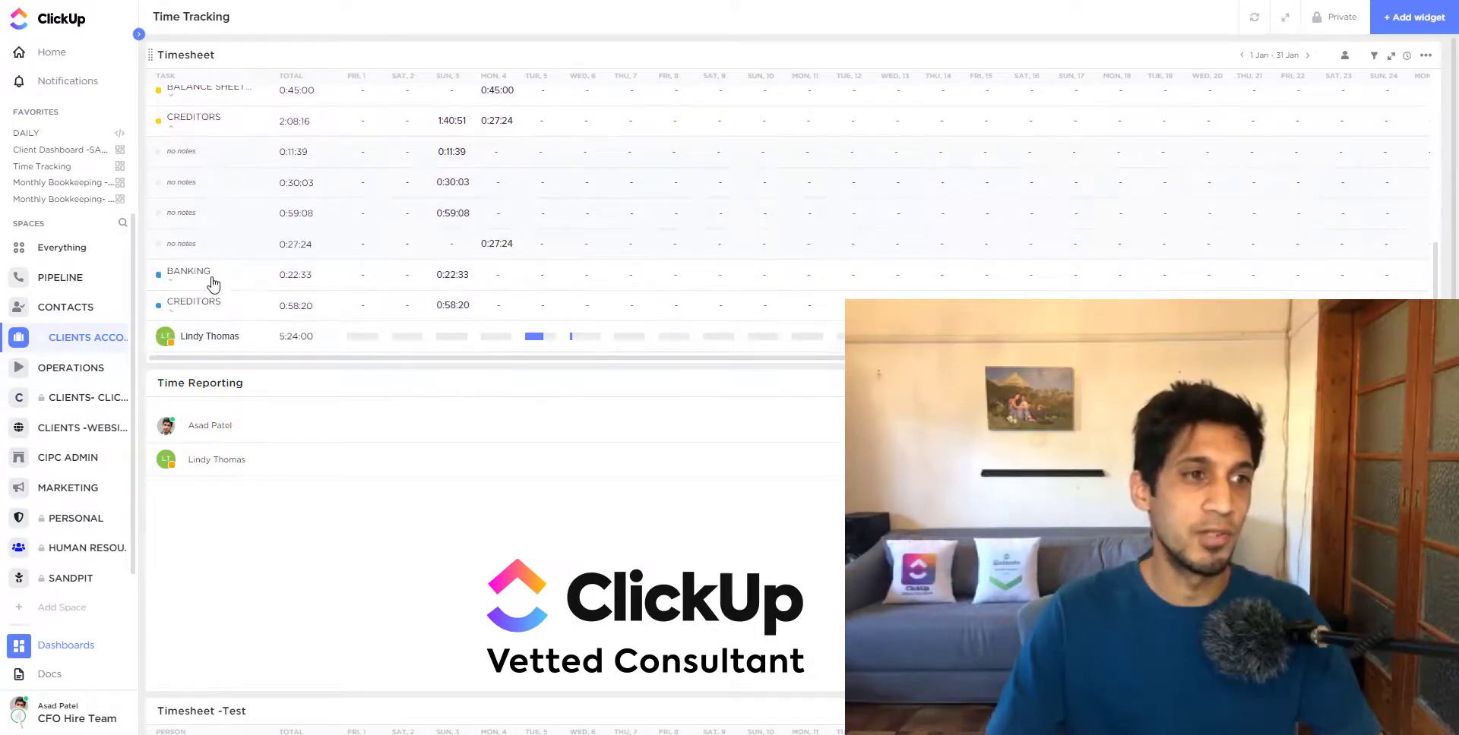
left_click(172, 240)
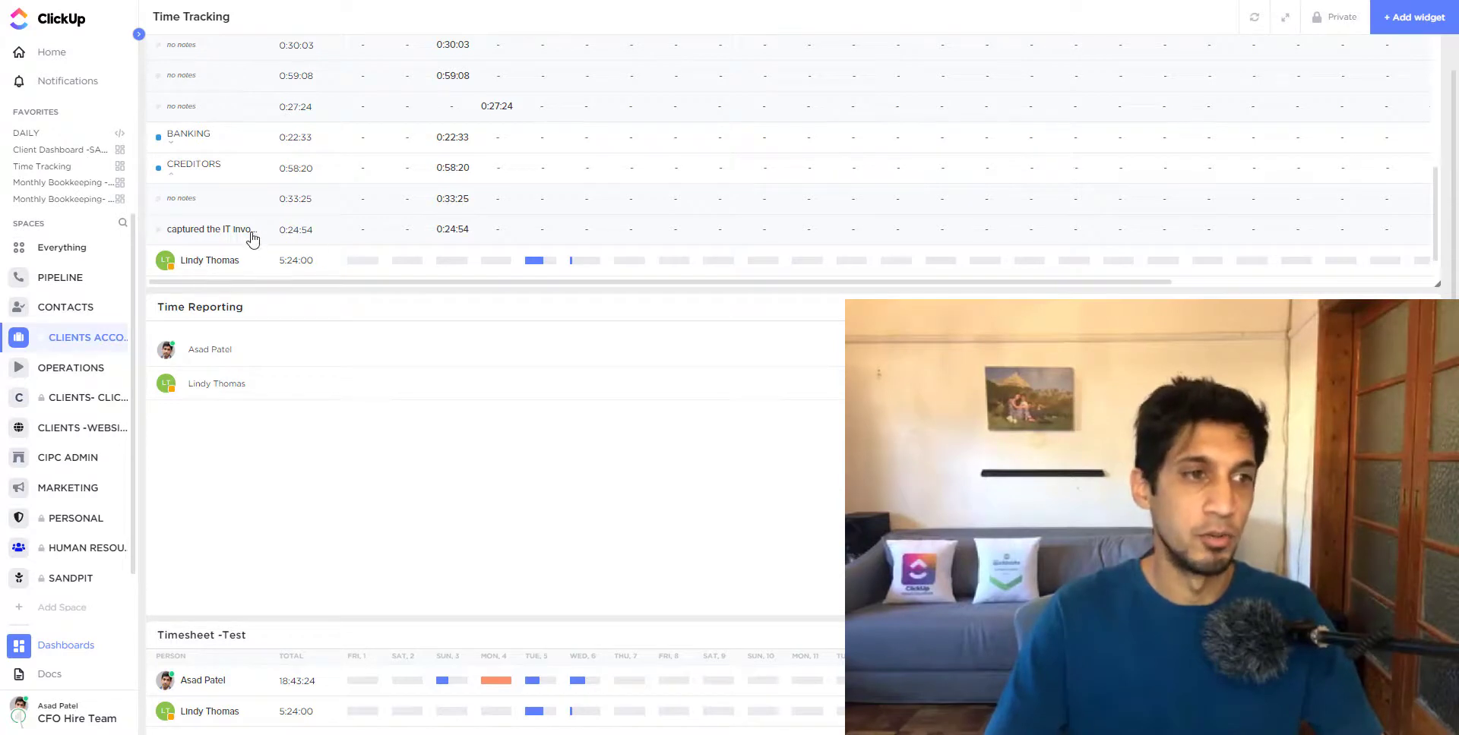
scroll(253, 240, "down", 3)
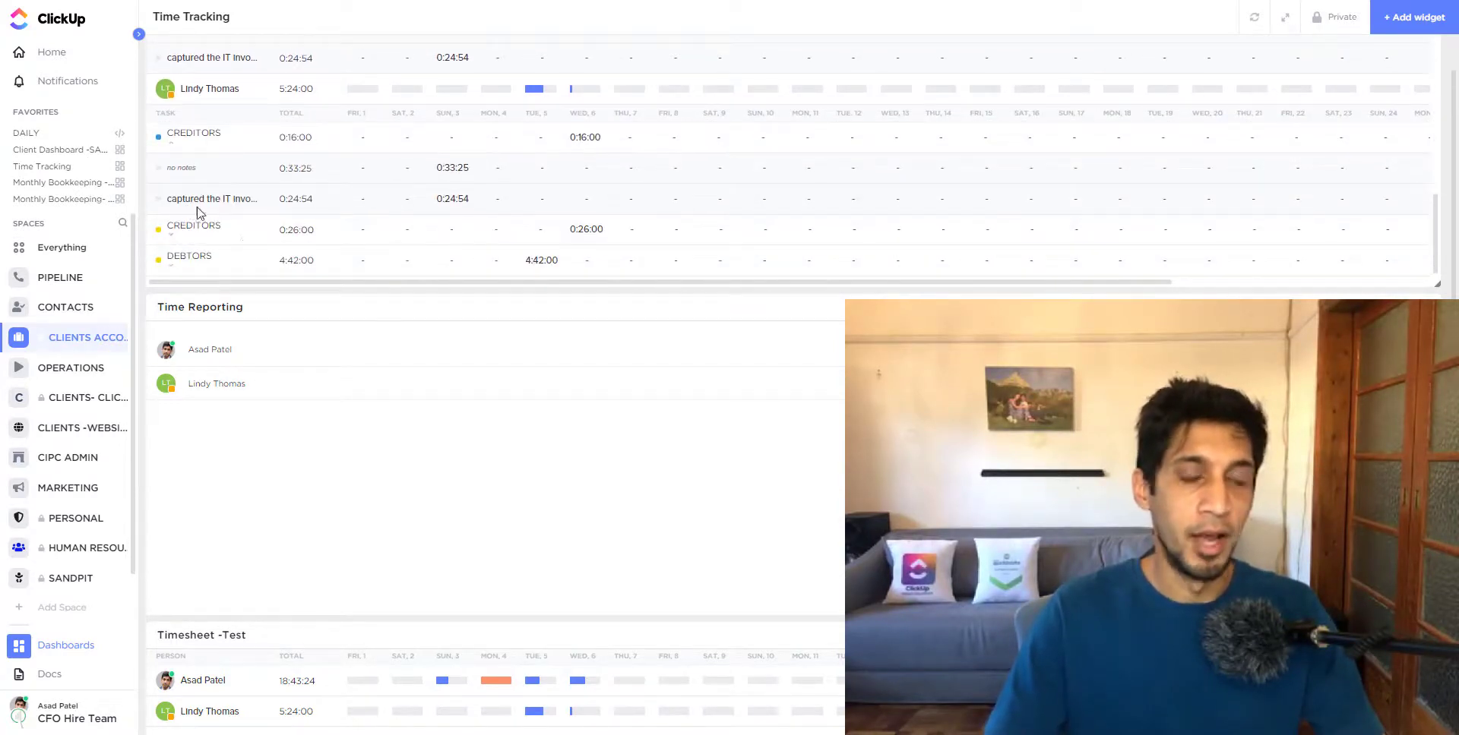